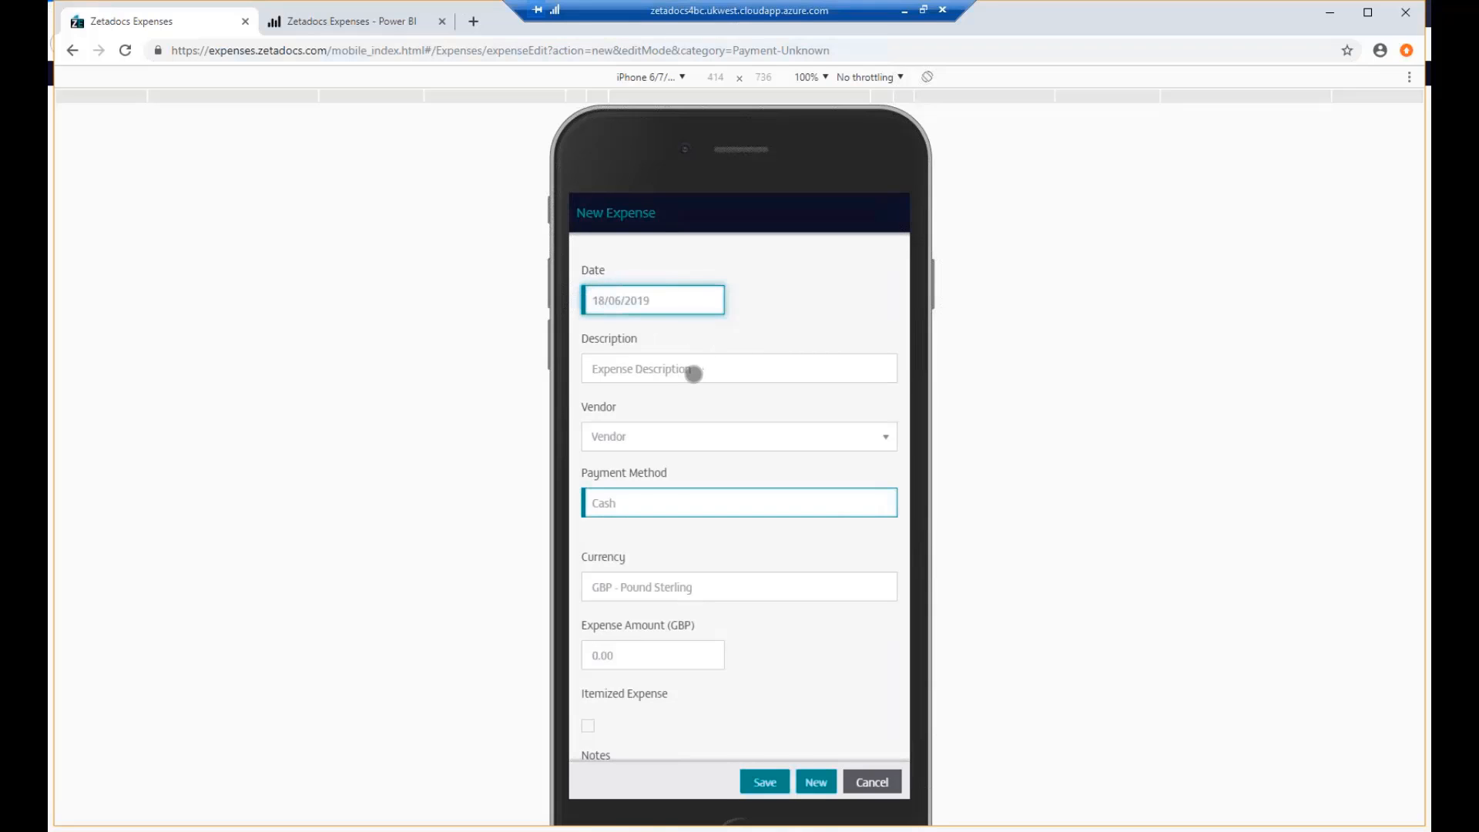
# Describe the new expense as "lunch at pret" and choose Pret A Manger as the vendor
pyautogui.click(694, 374)
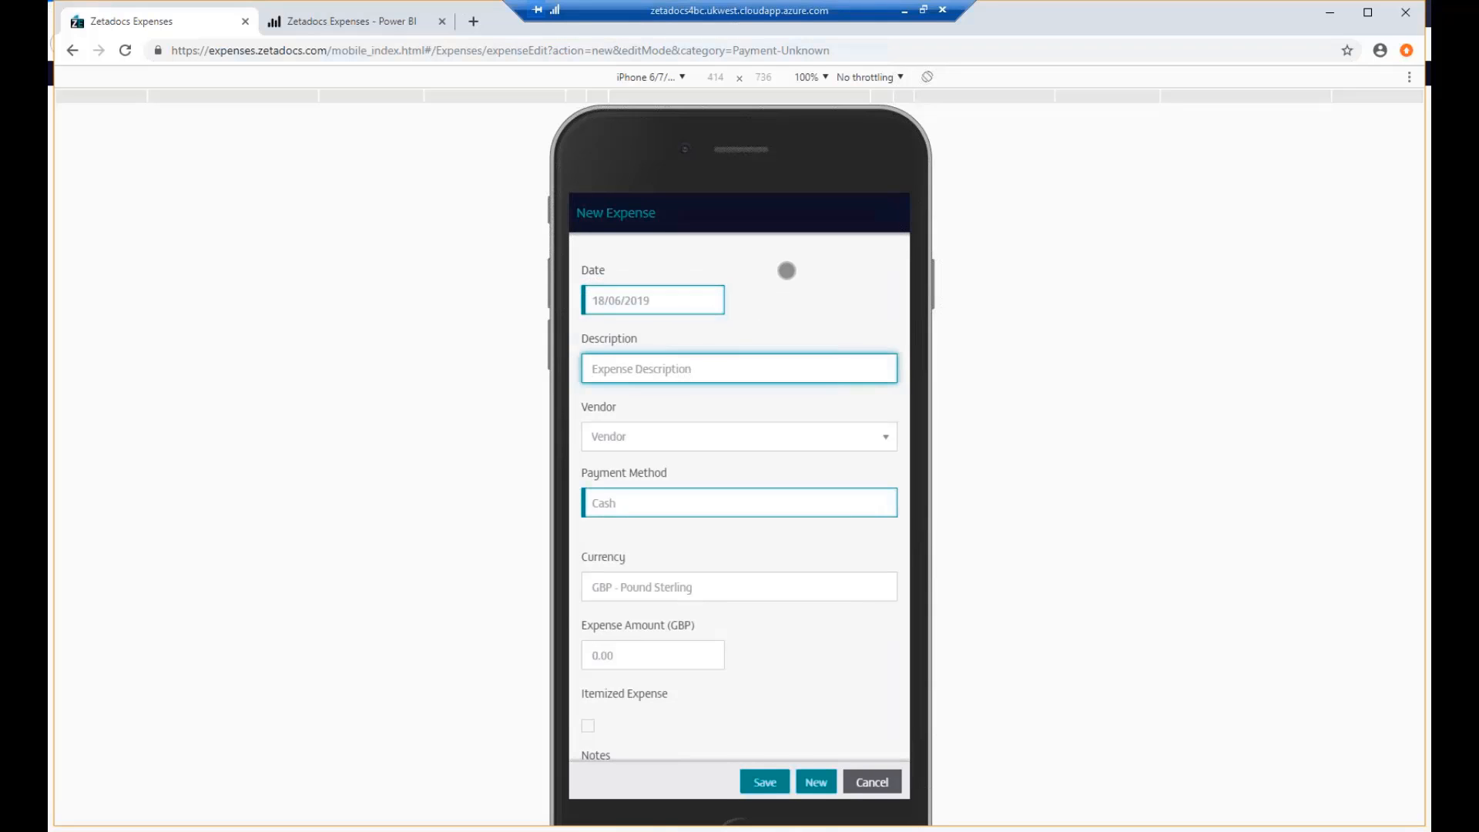
pyautogui.write('lunch at pret')
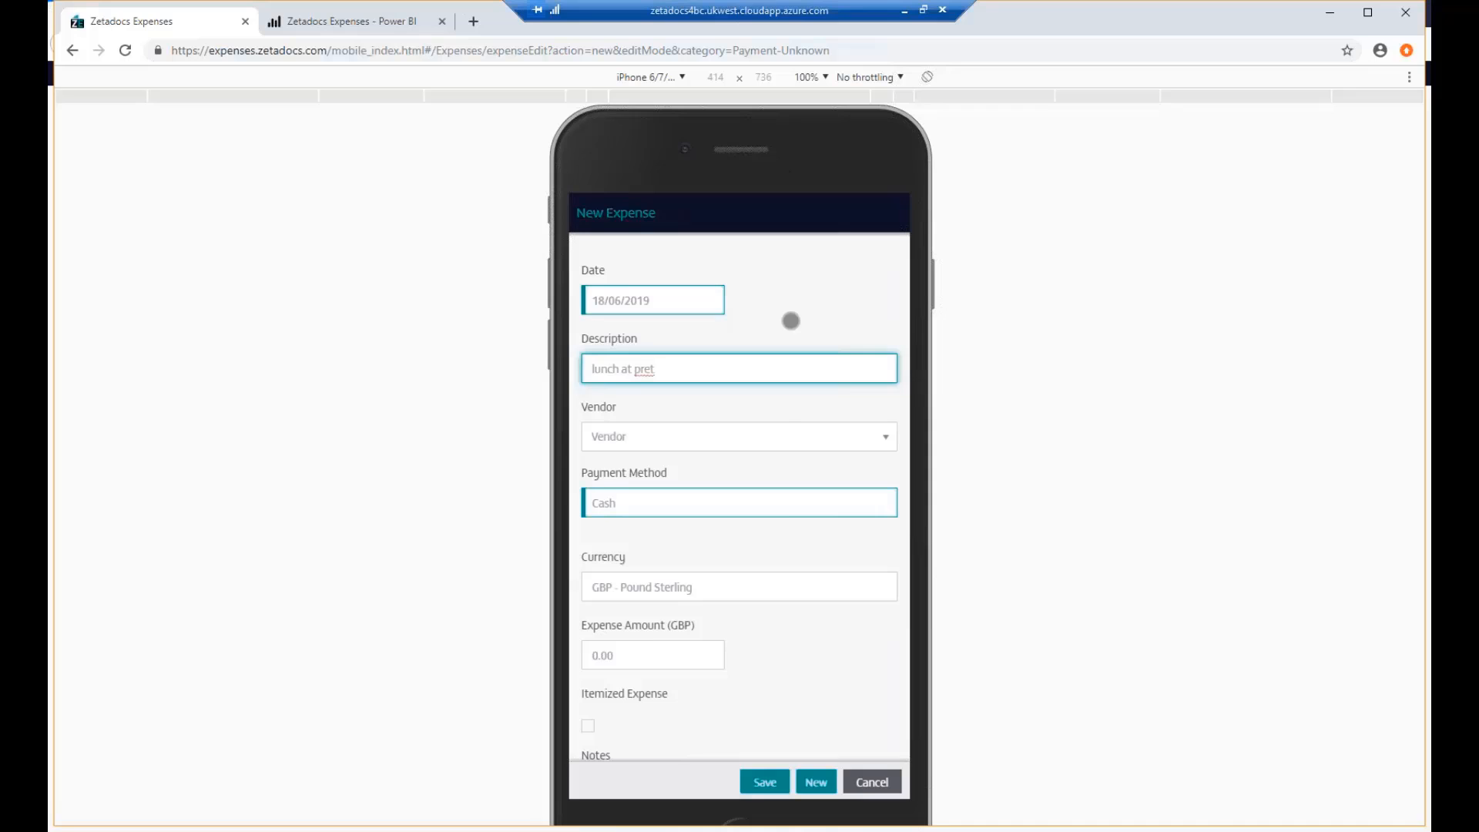
pyautogui.click(782, 432)
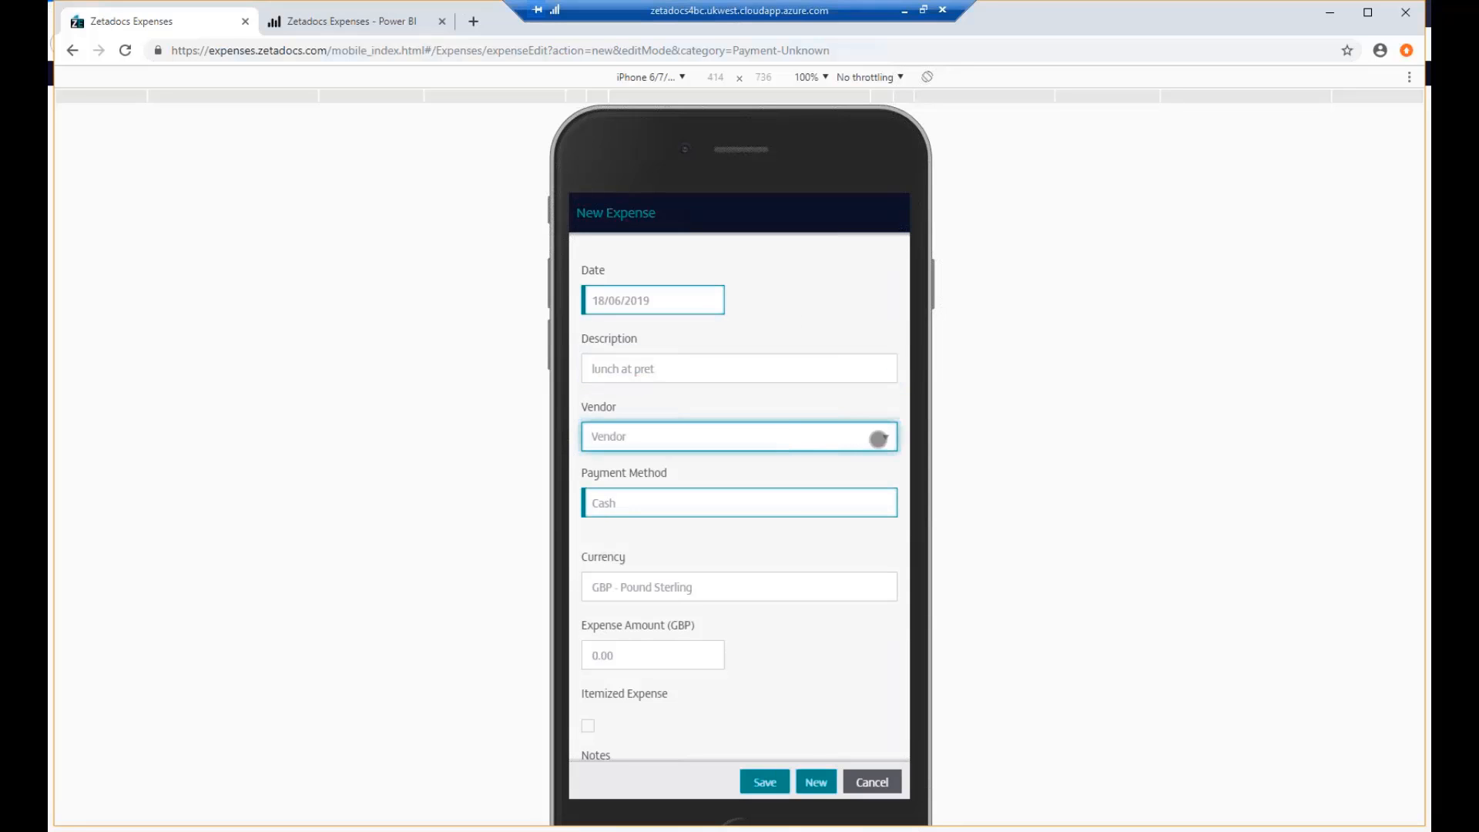
pyautogui.write('pret')
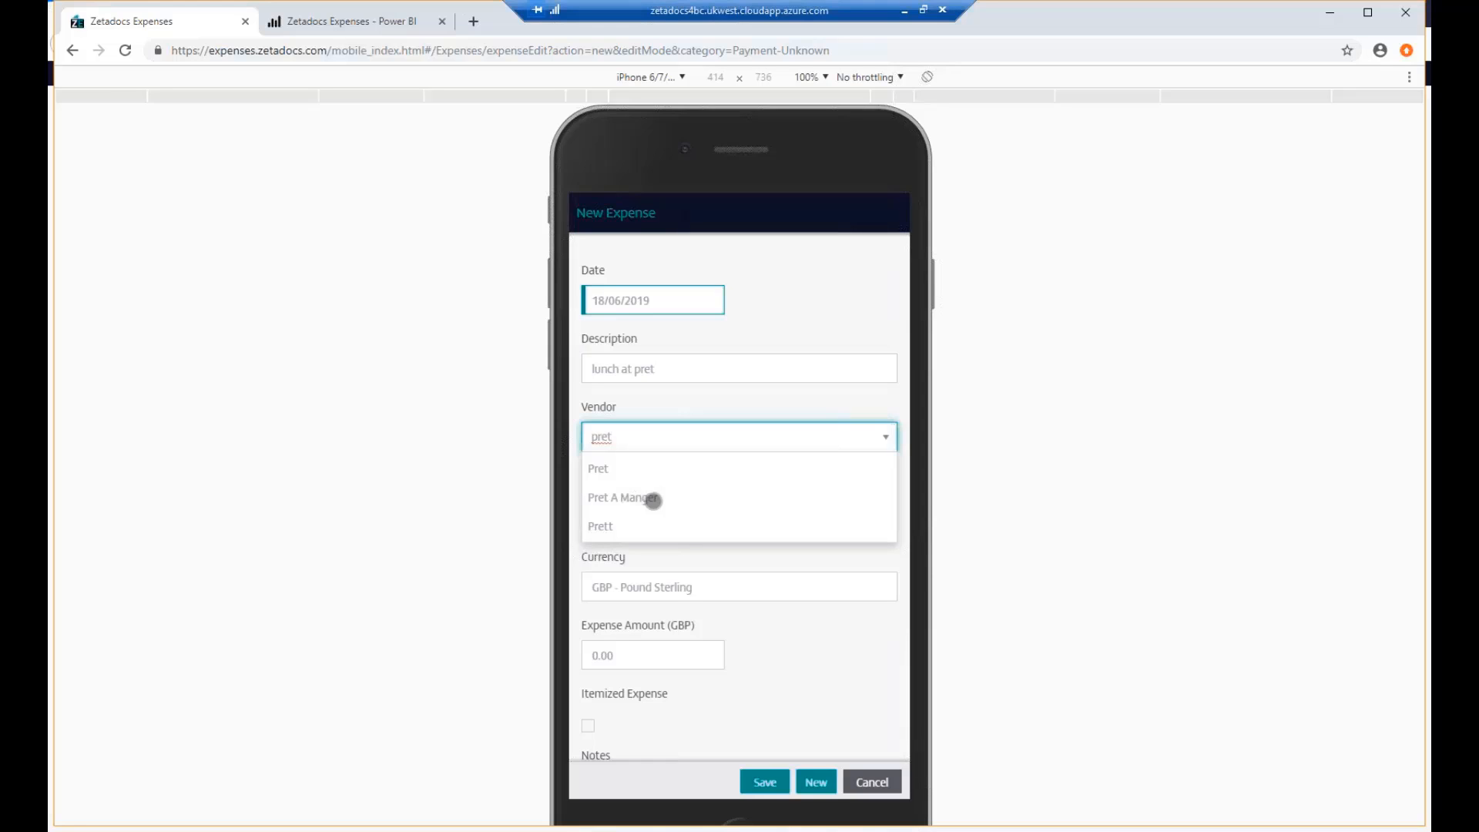
pyautogui.click(653, 500)
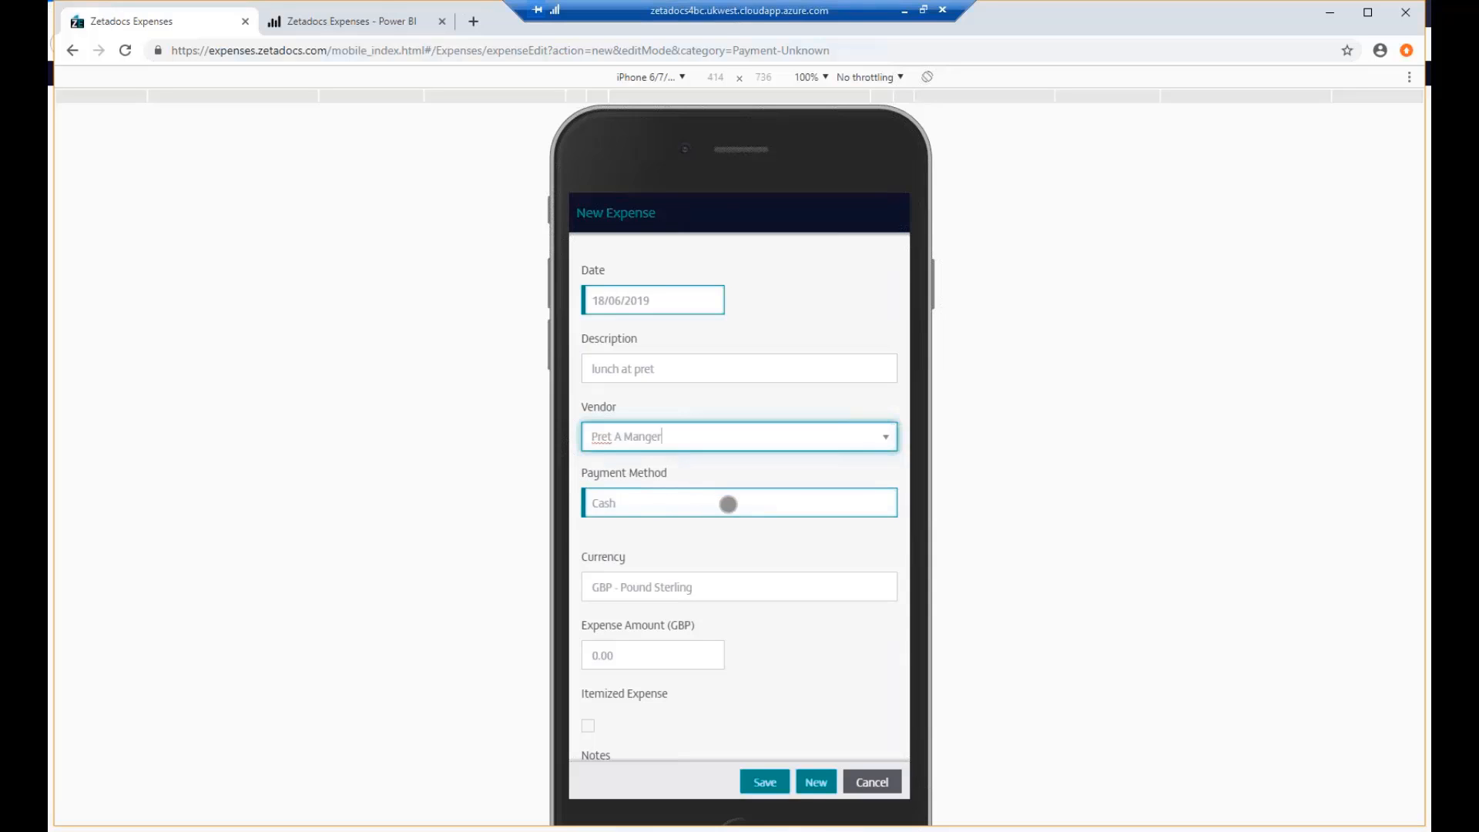
# Set the payment method to Cash and the currency to GBP - Pound Sterling
pyautogui.click(728, 505)
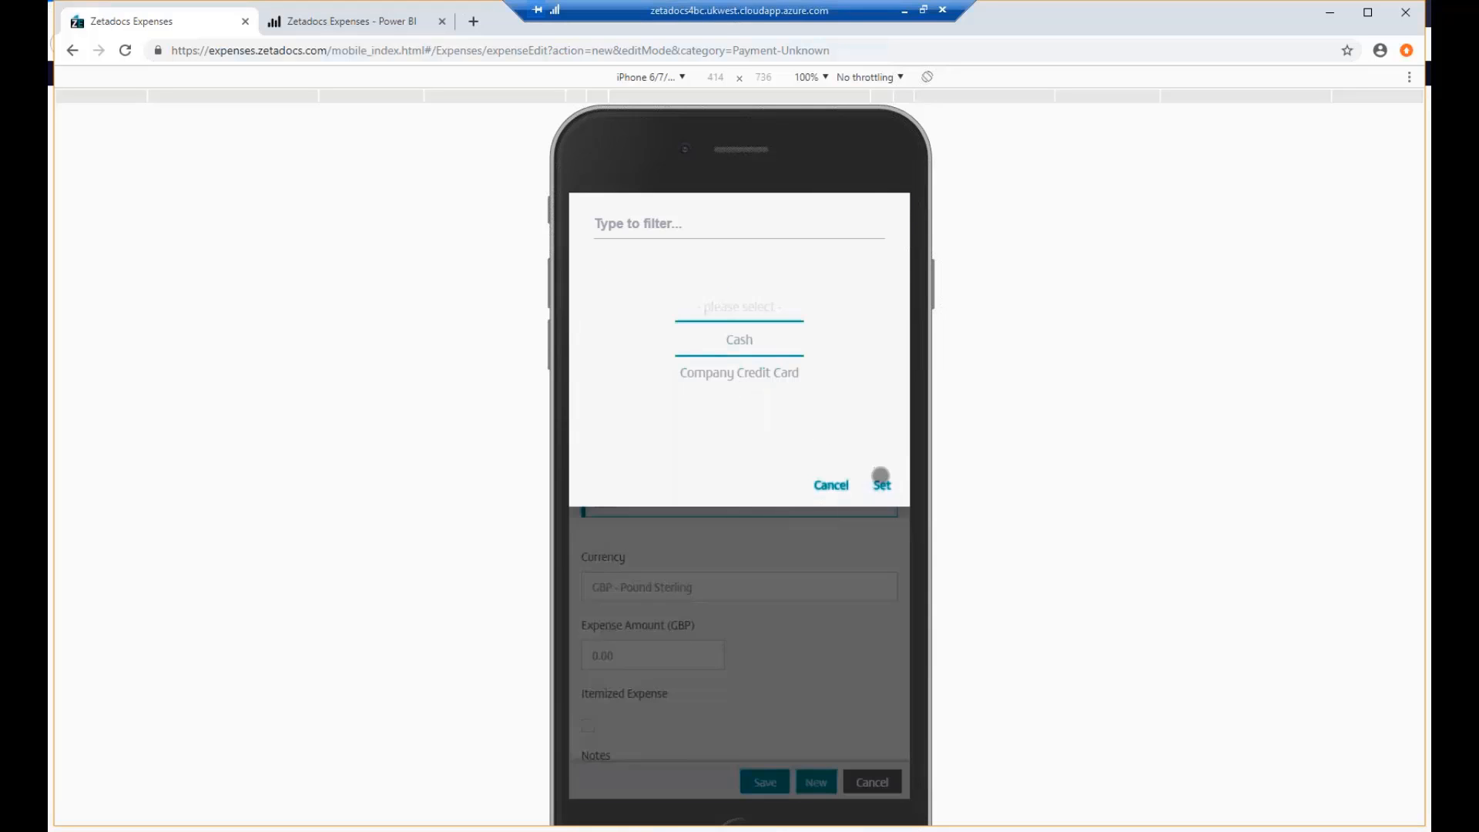
pyautogui.click(883, 485)
pyautogui.scroll(-2, 783, 532)
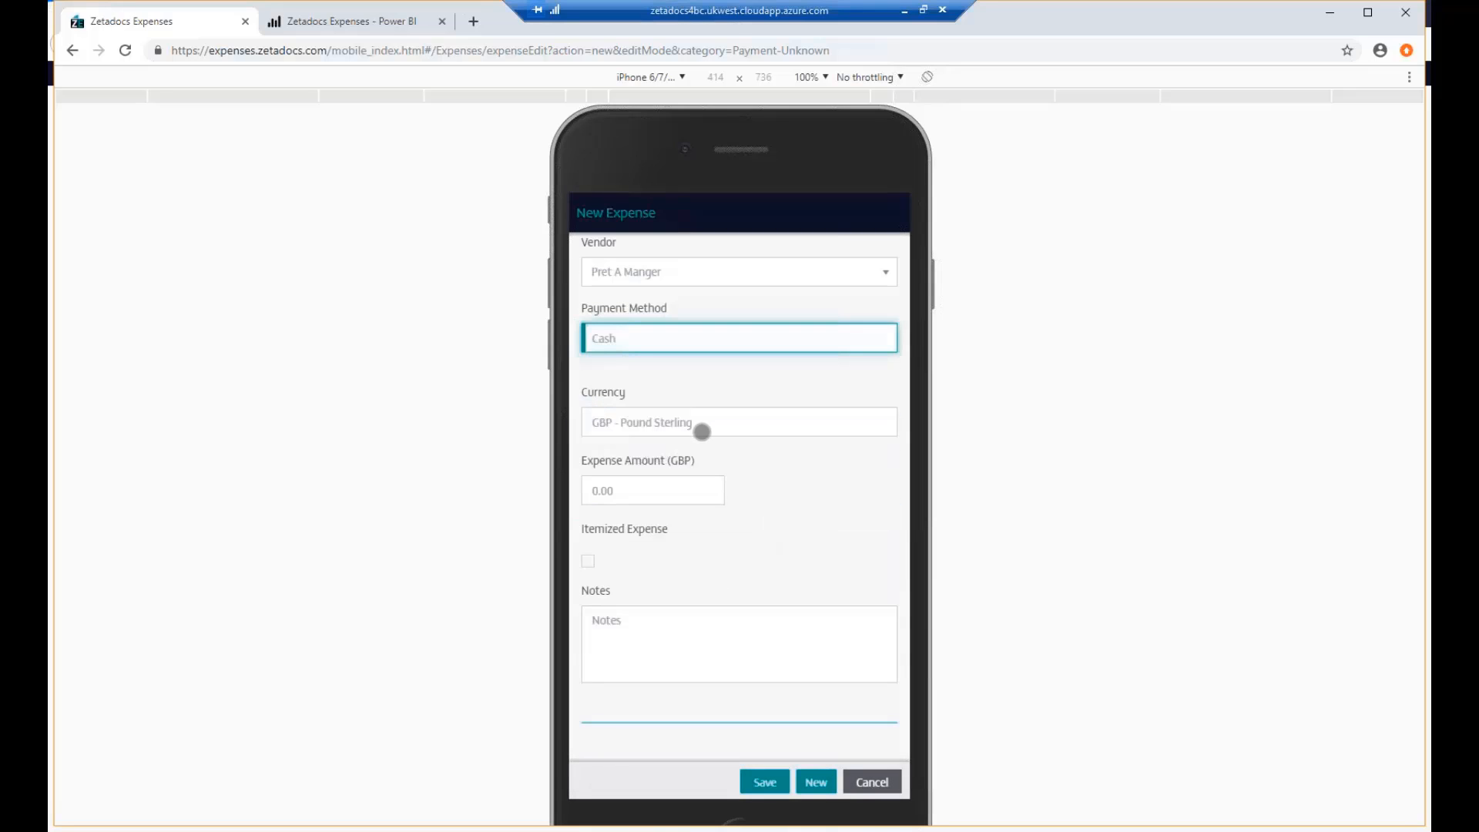
pyautogui.click(755, 430)
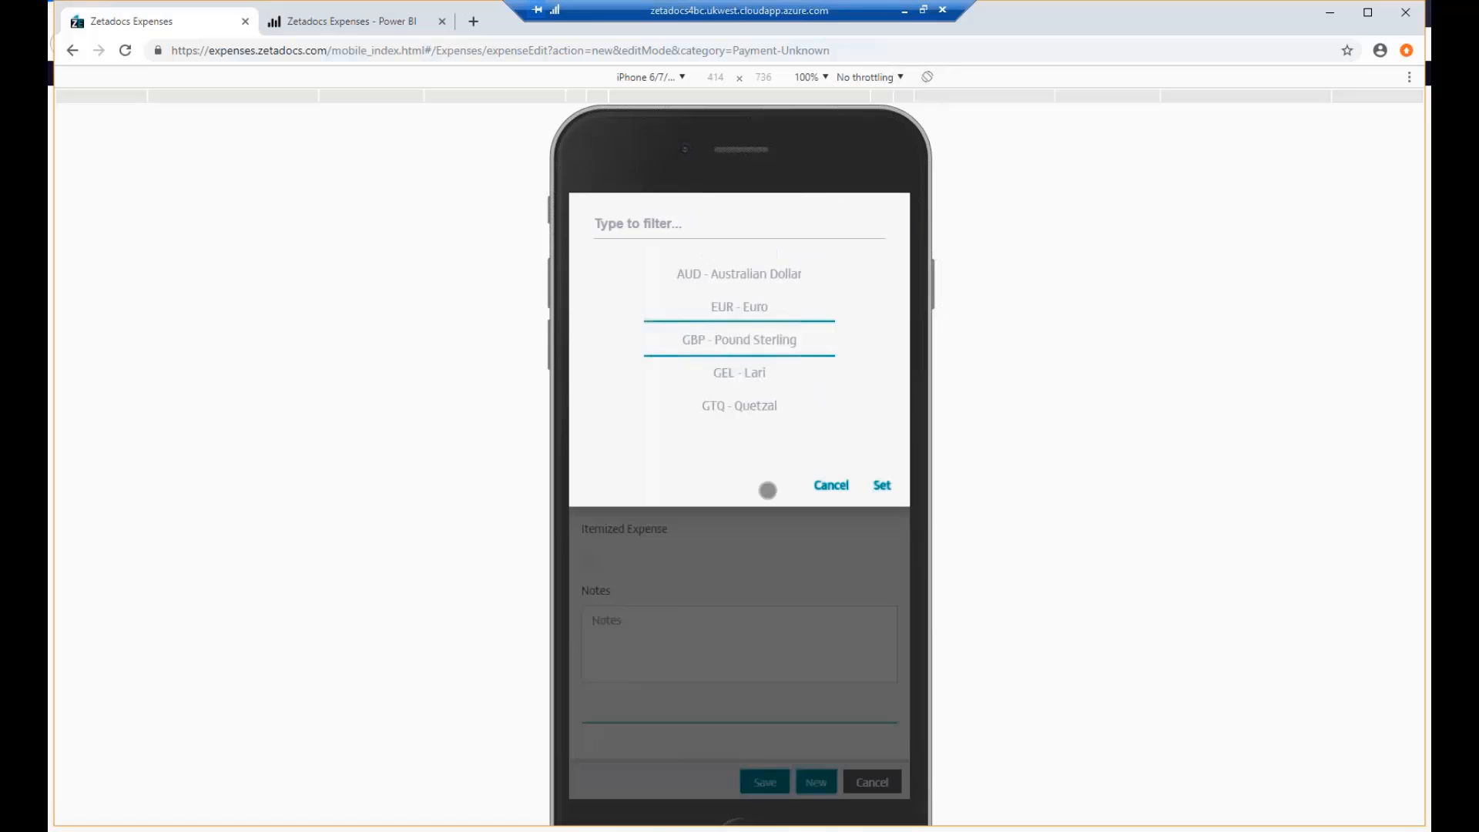
pyautogui.click(882, 488)
# Set the expense amount to 21.30 GBP
pyautogui.click(667, 496)
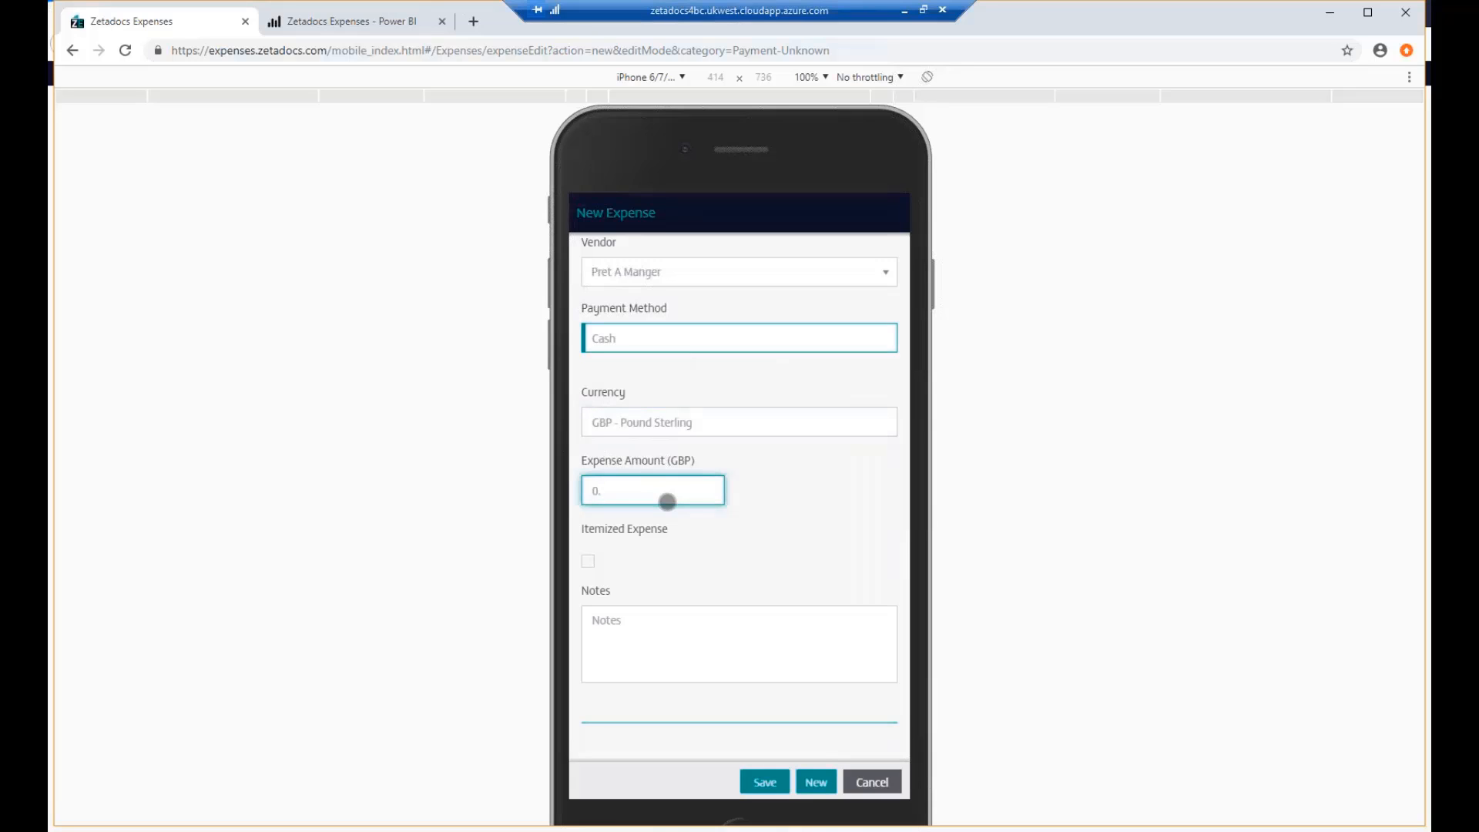
pyautogui.press('BackSpace')
pyautogui.press('BackSpace')
pyautogui.write('21')
pyautogui.click(768, 531)
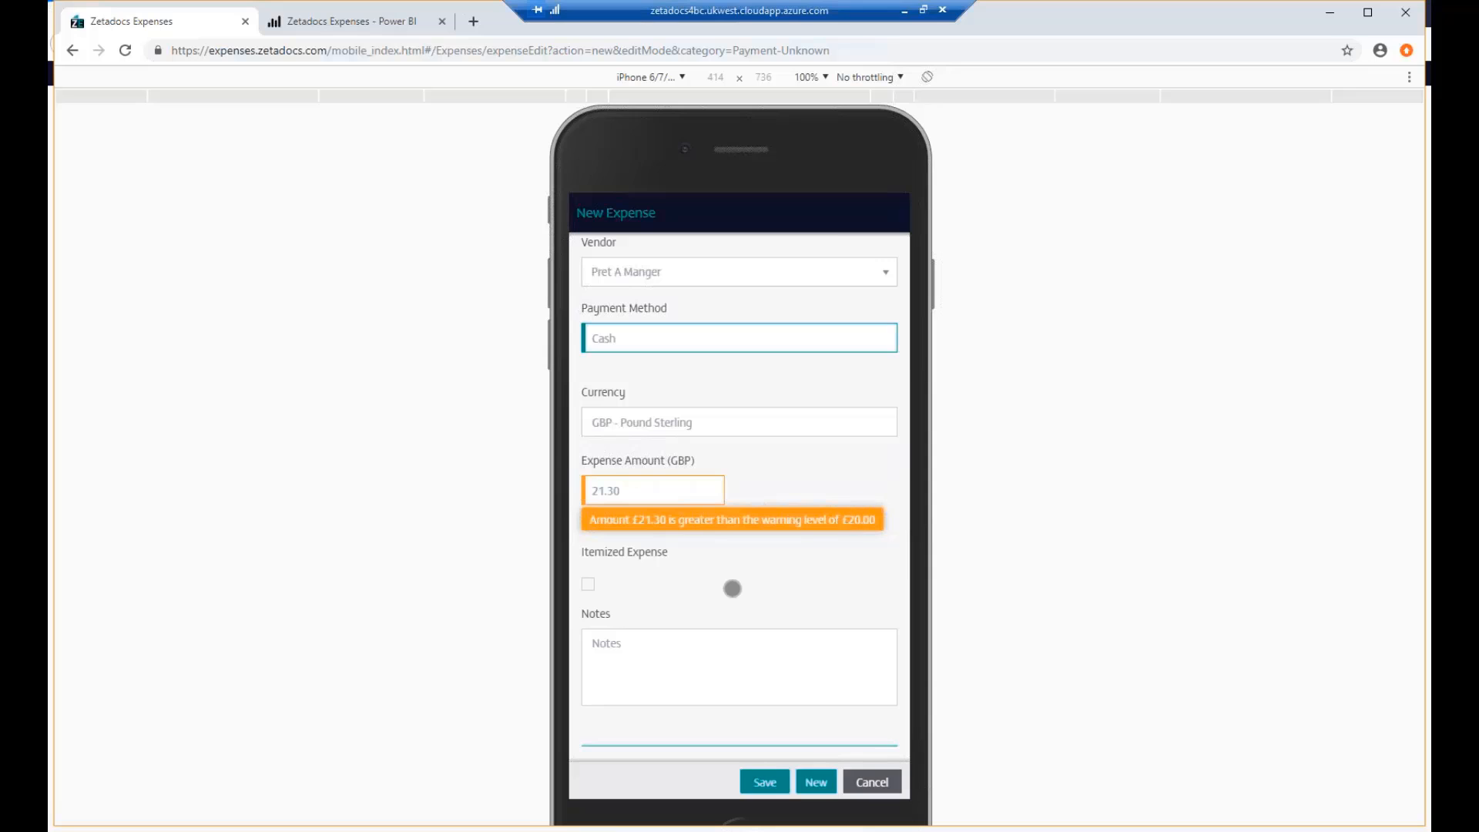
# Add the note "please approve, I was hungry :)" to the expense
pyautogui.scroll(-1, 707, 547)
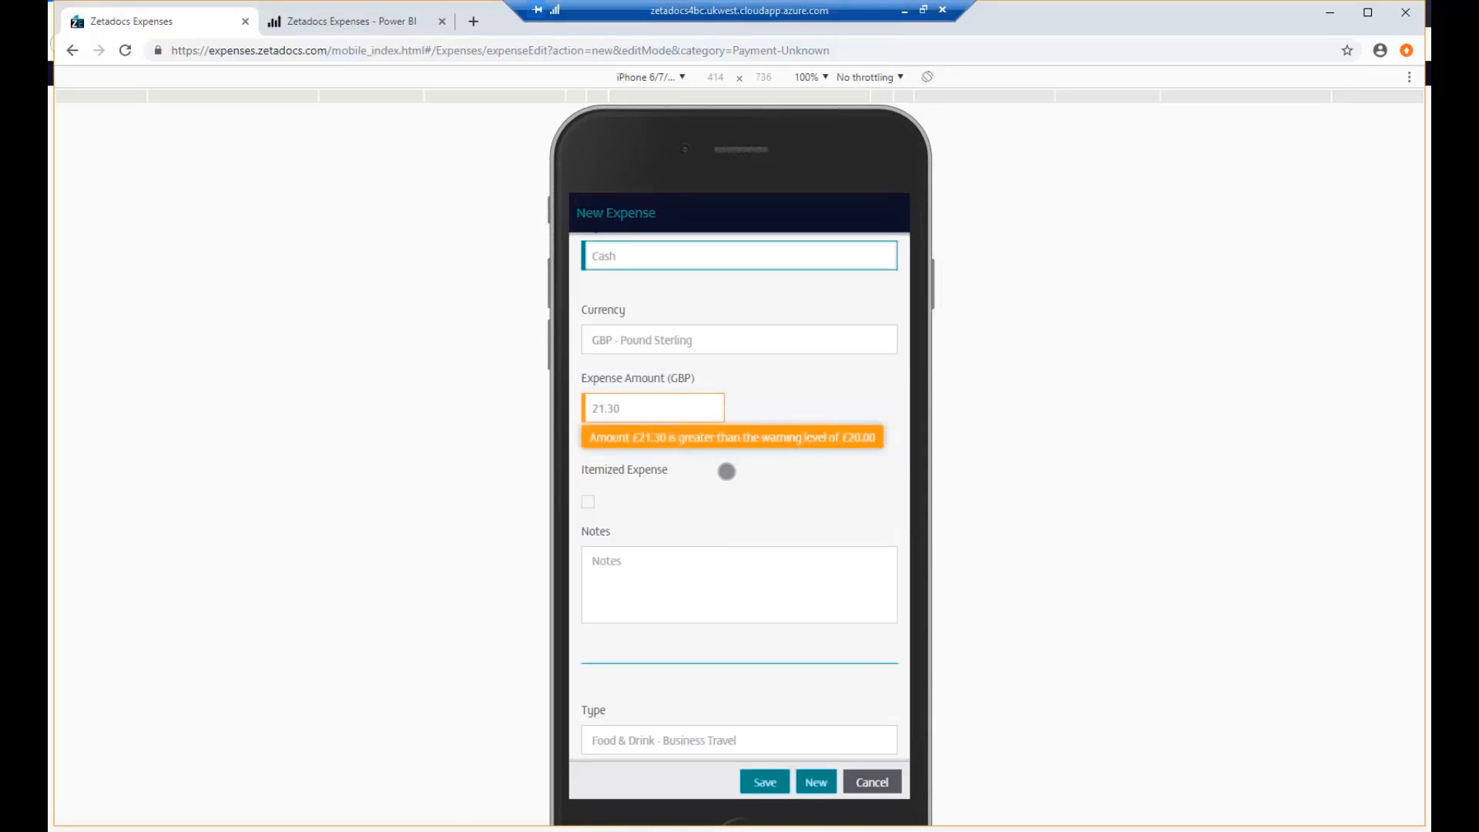
pyautogui.scroll(-1, 697, 479)
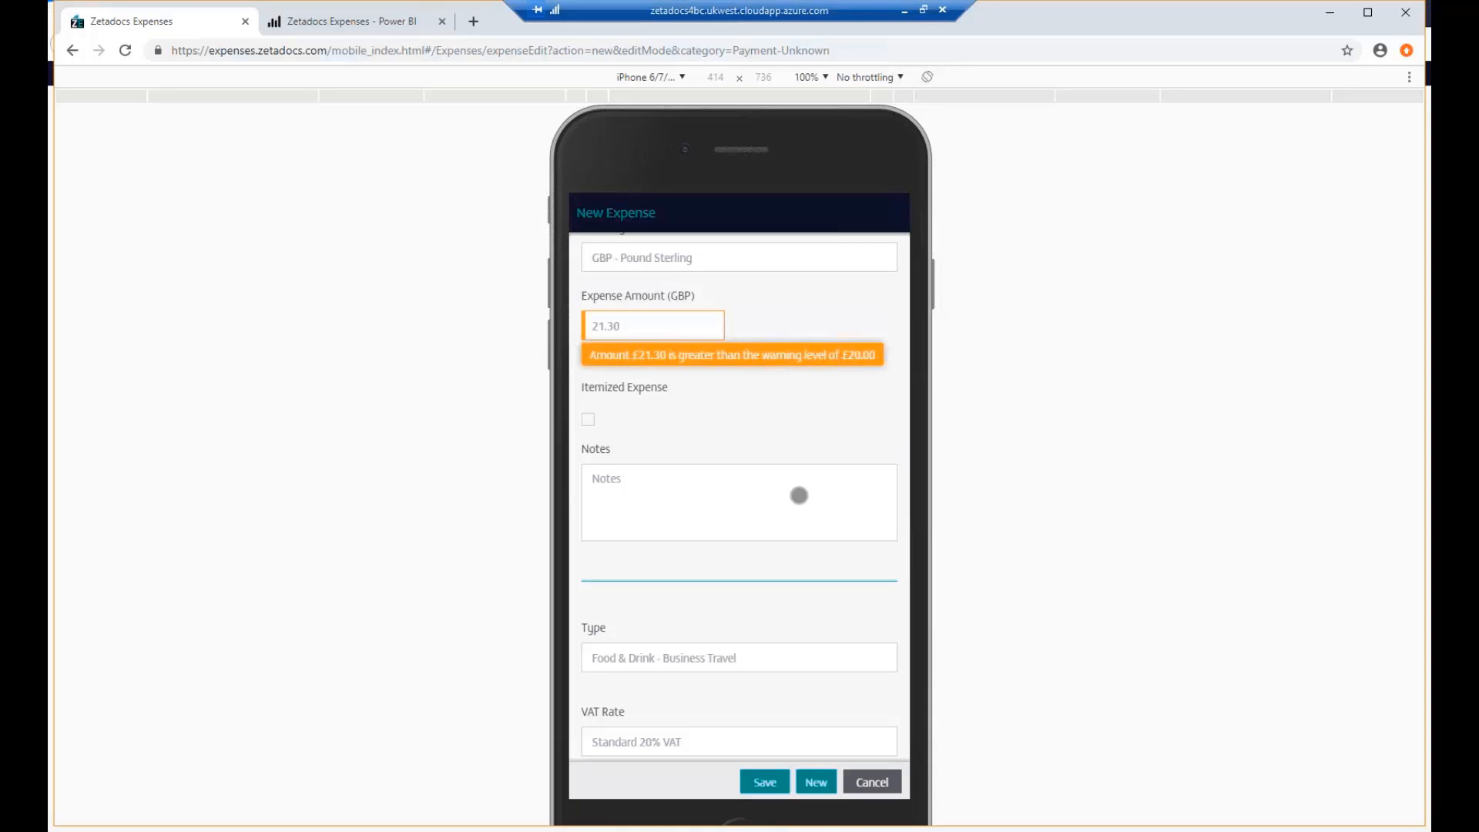
pyautogui.click(799, 495)
pyautogui.write('pl')
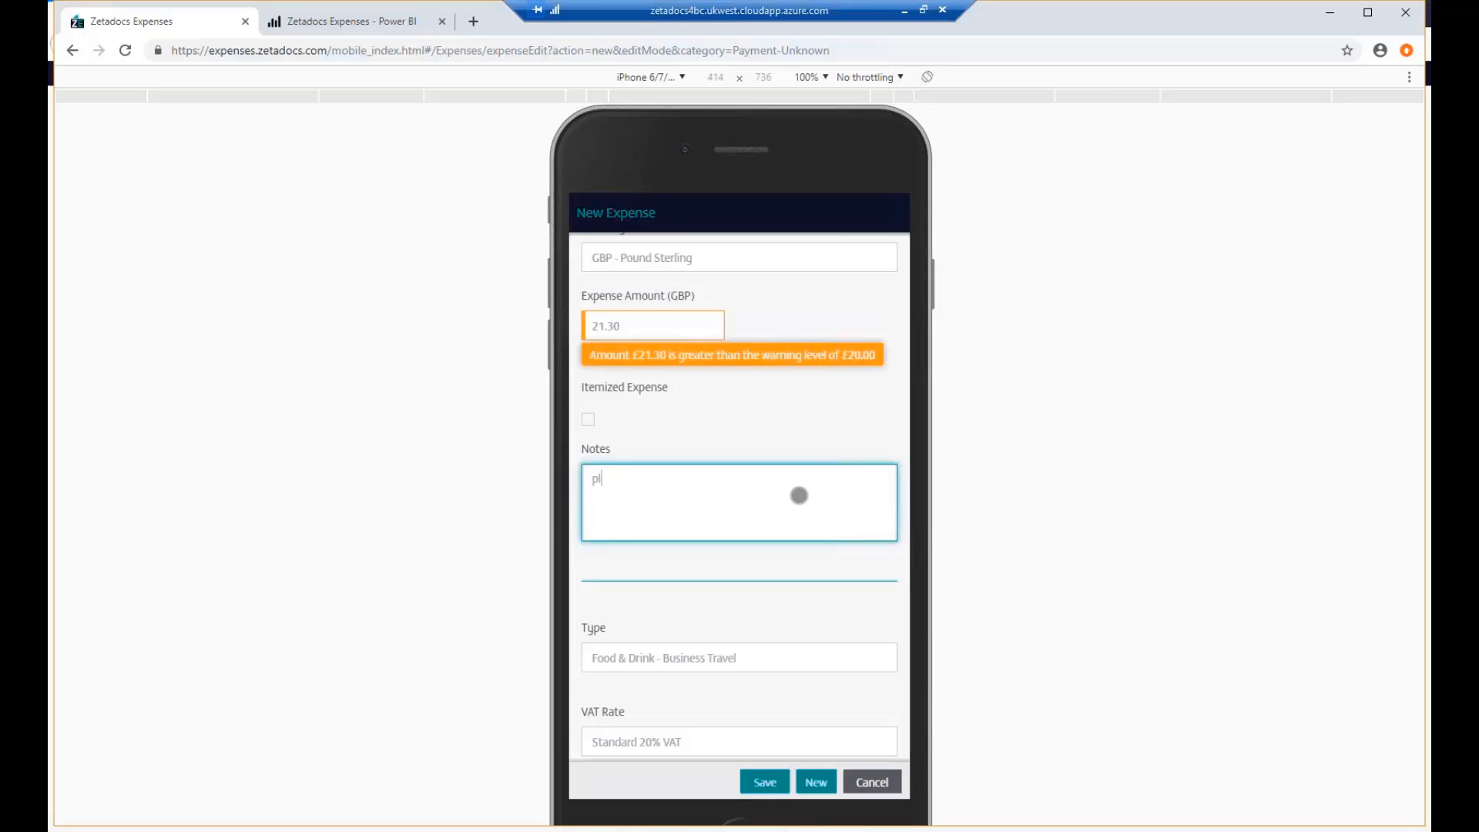
pyautogui.write('ease approve, I was hungry :)')
# Mark the VAT on the lunch expense as reclaimable
pyautogui.scroll(-2, 799, 505)
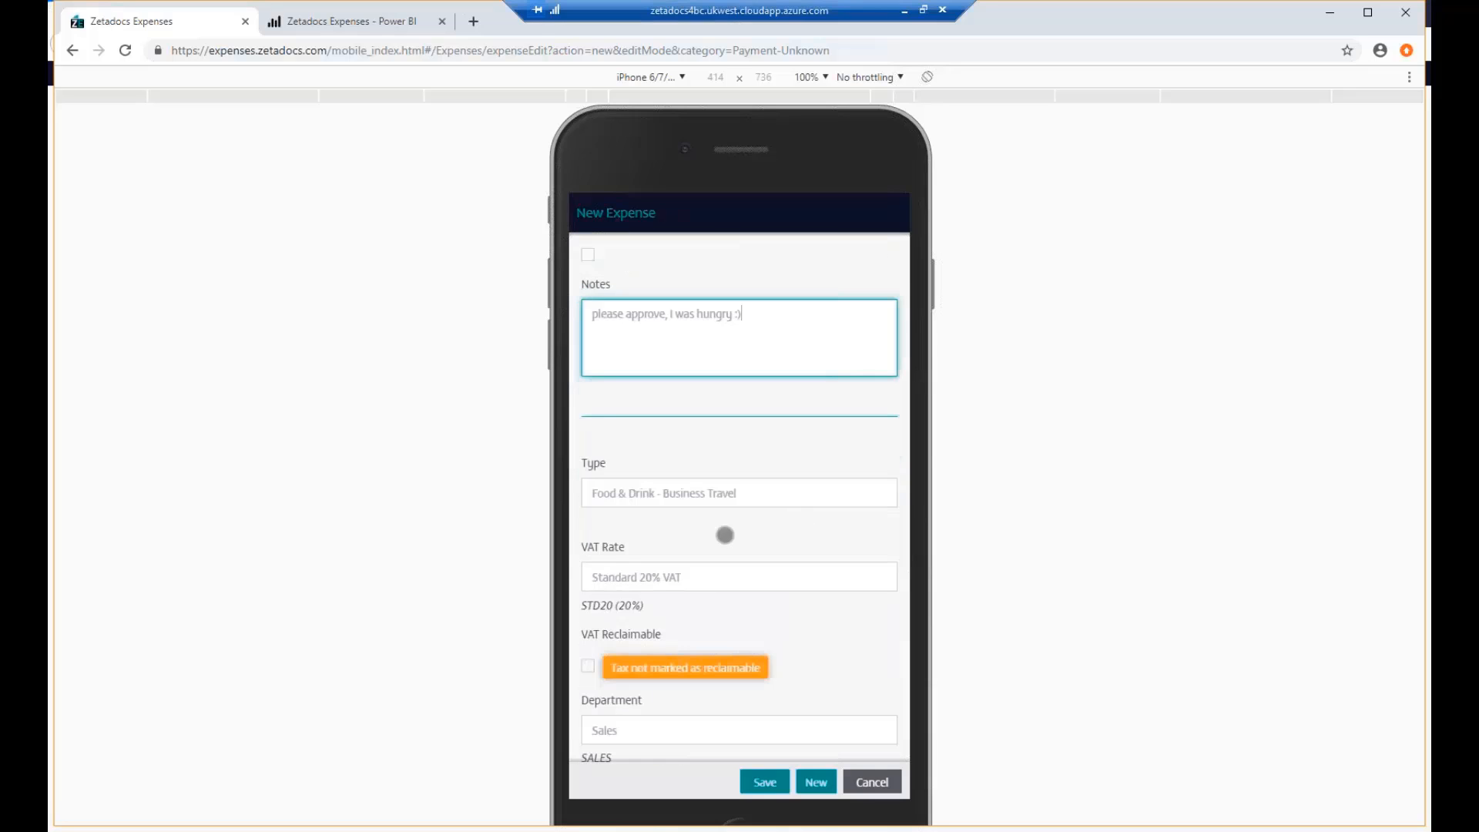
pyautogui.scroll(-1, 694, 531)
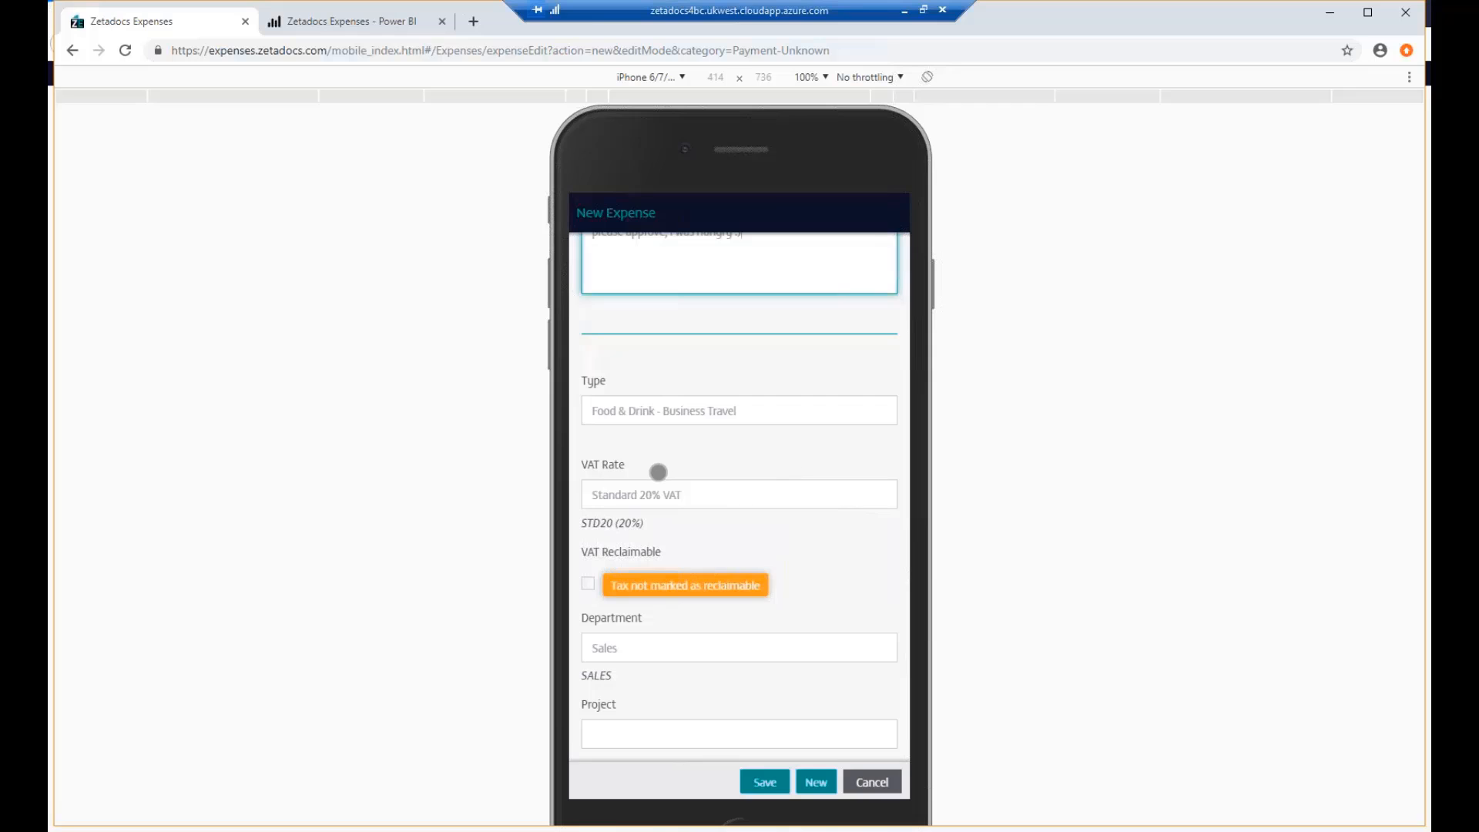
pyautogui.scroll(-2, 718, 478)
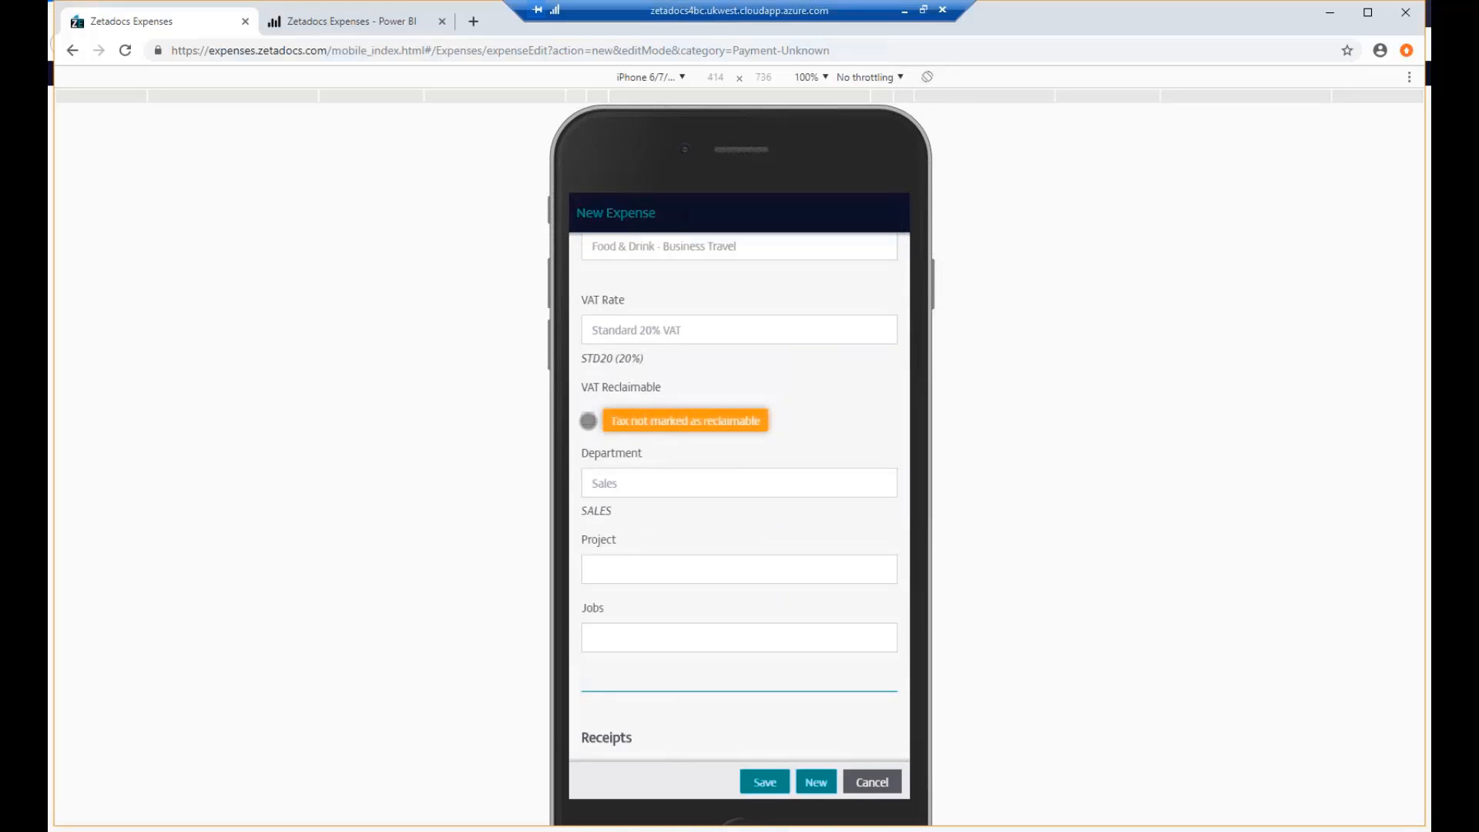
pyautogui.click(588, 420)
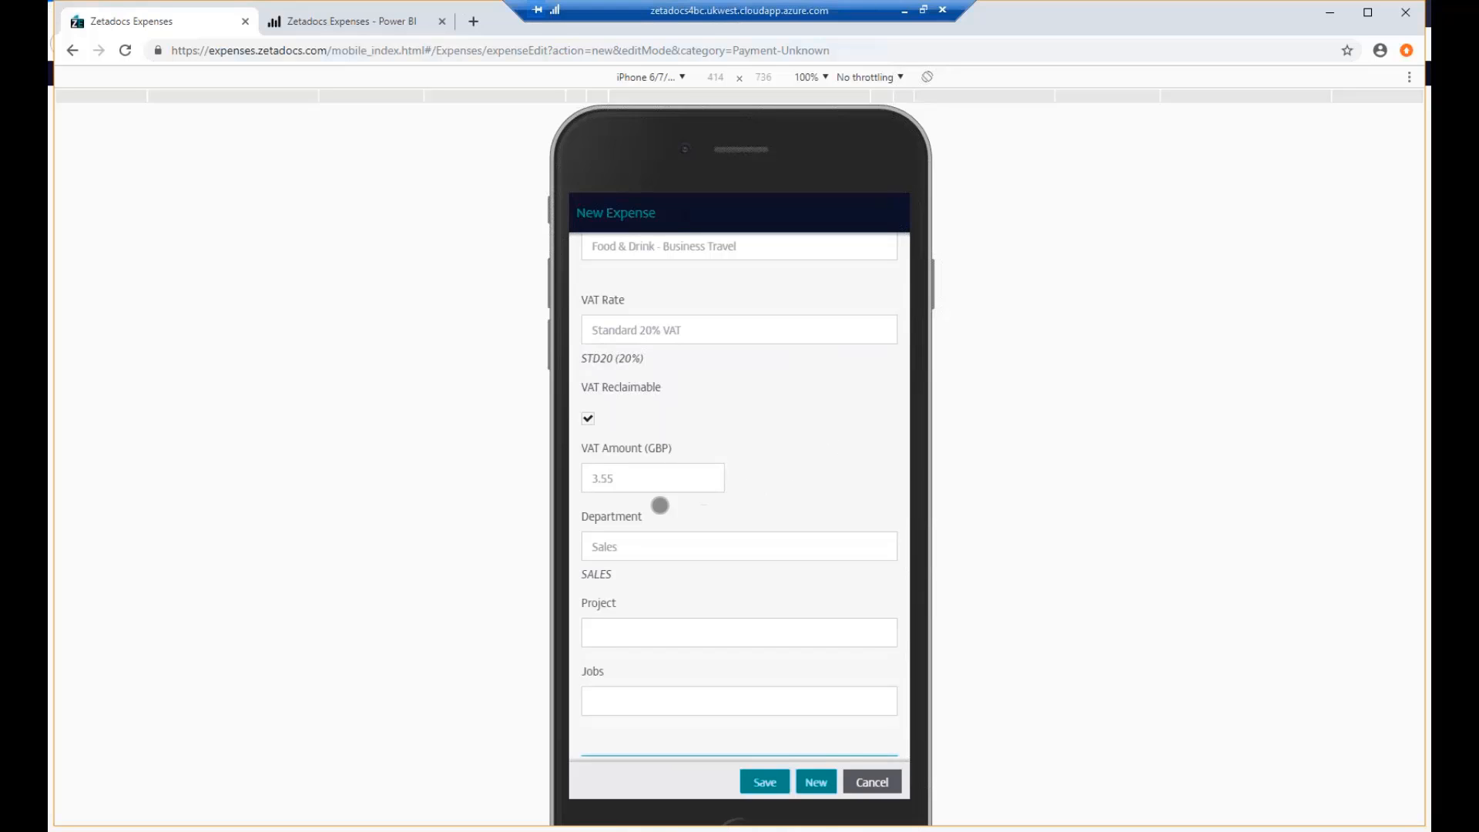
# Attach the Pret image file from the Desktop folder as the expense's receipt
pyautogui.scroll(-1, 809, 465)
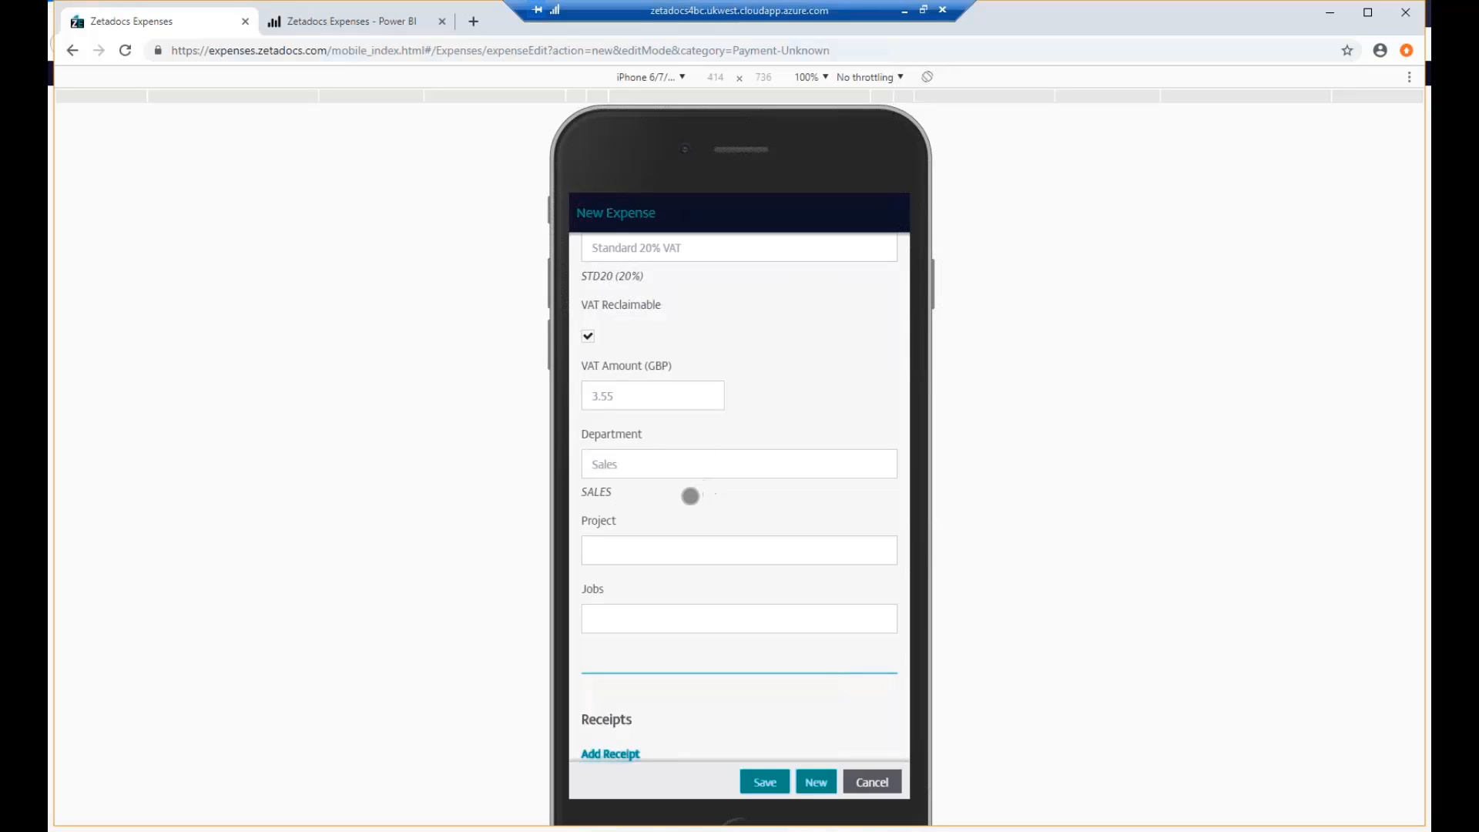
pyautogui.scroll(-1, 624, 547)
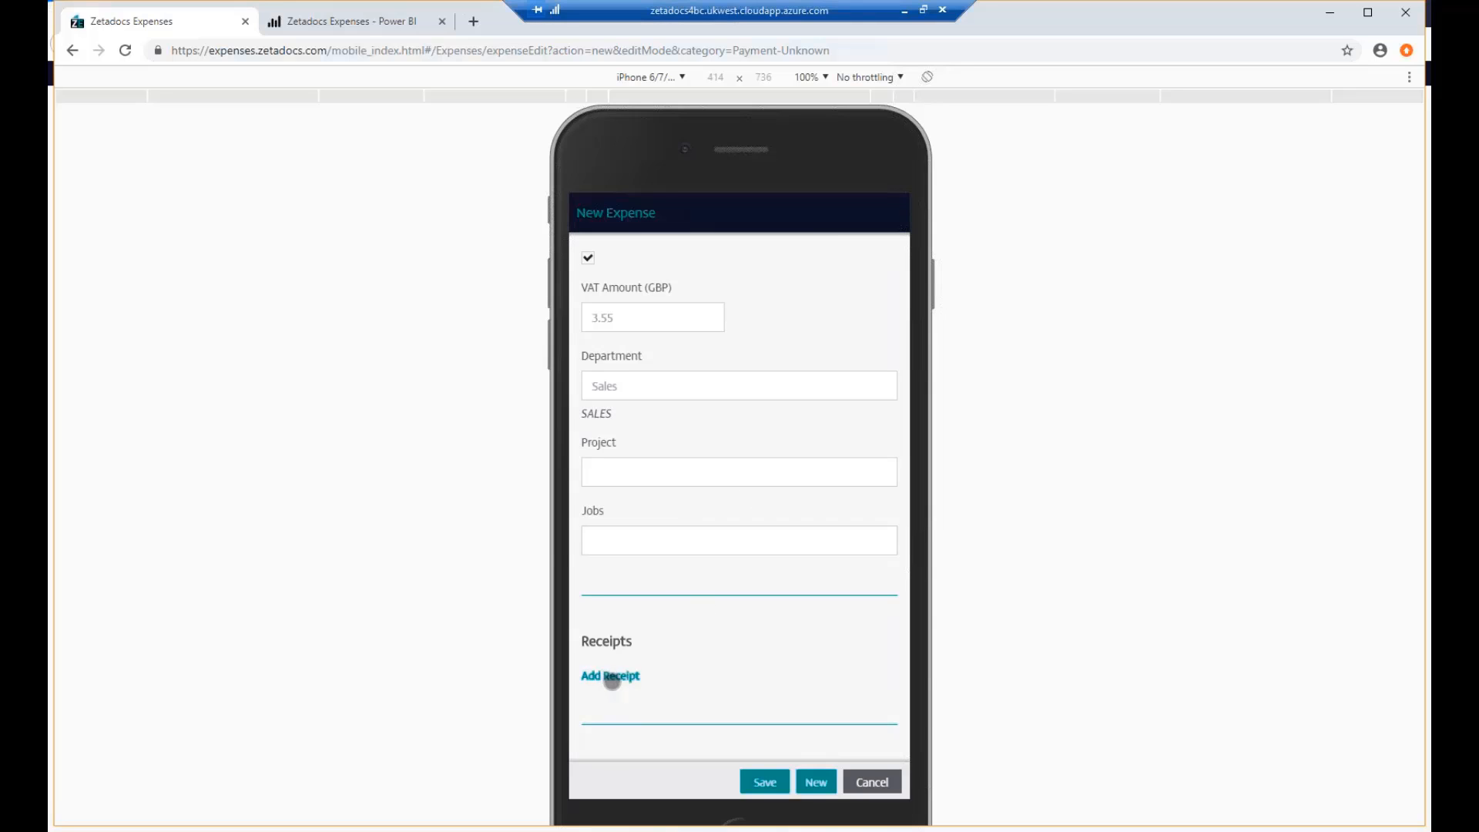
pyautogui.click(611, 677)
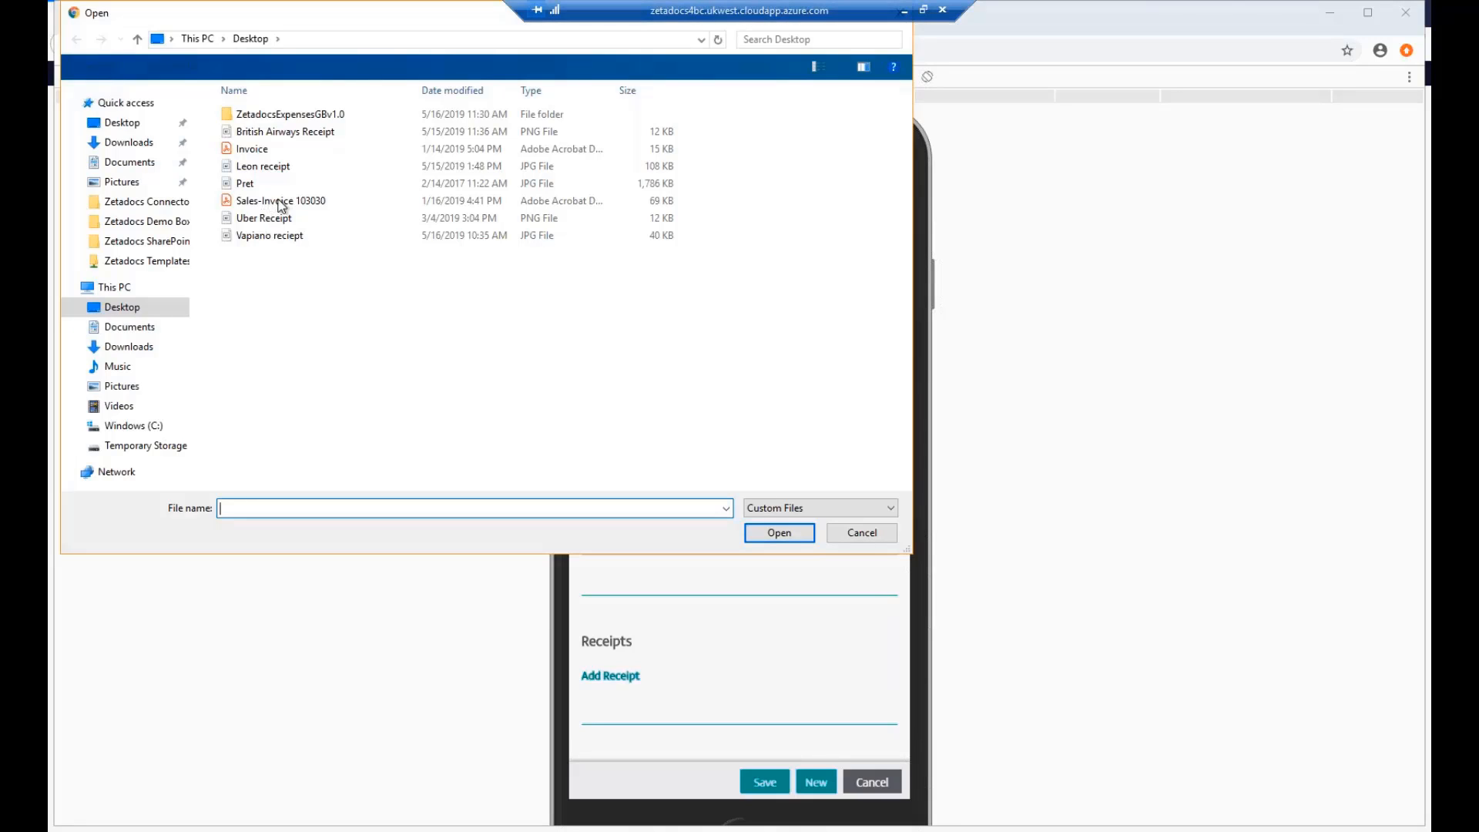
pyautogui.click(253, 185)
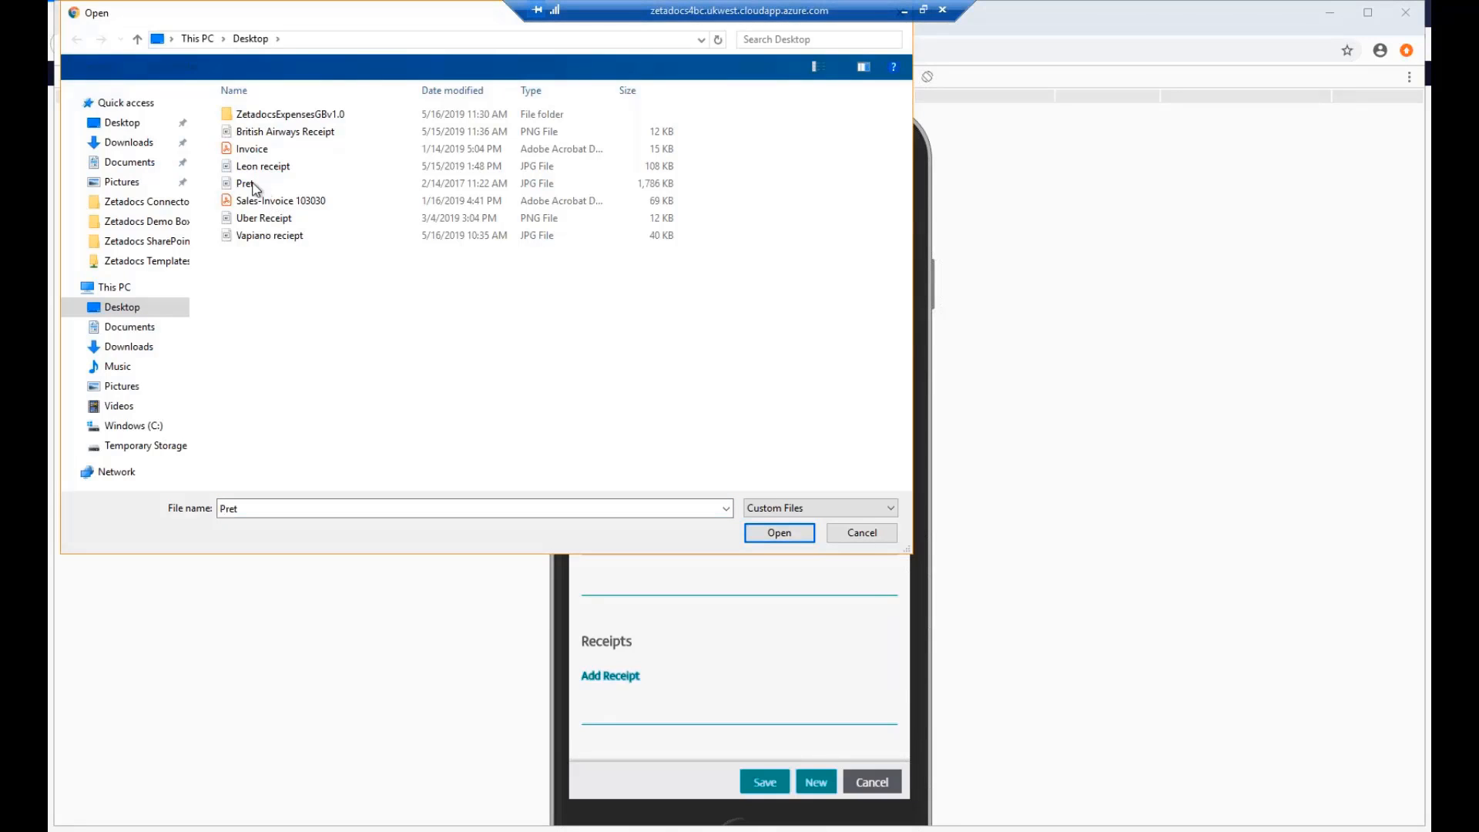
pyautogui.click(782, 532)
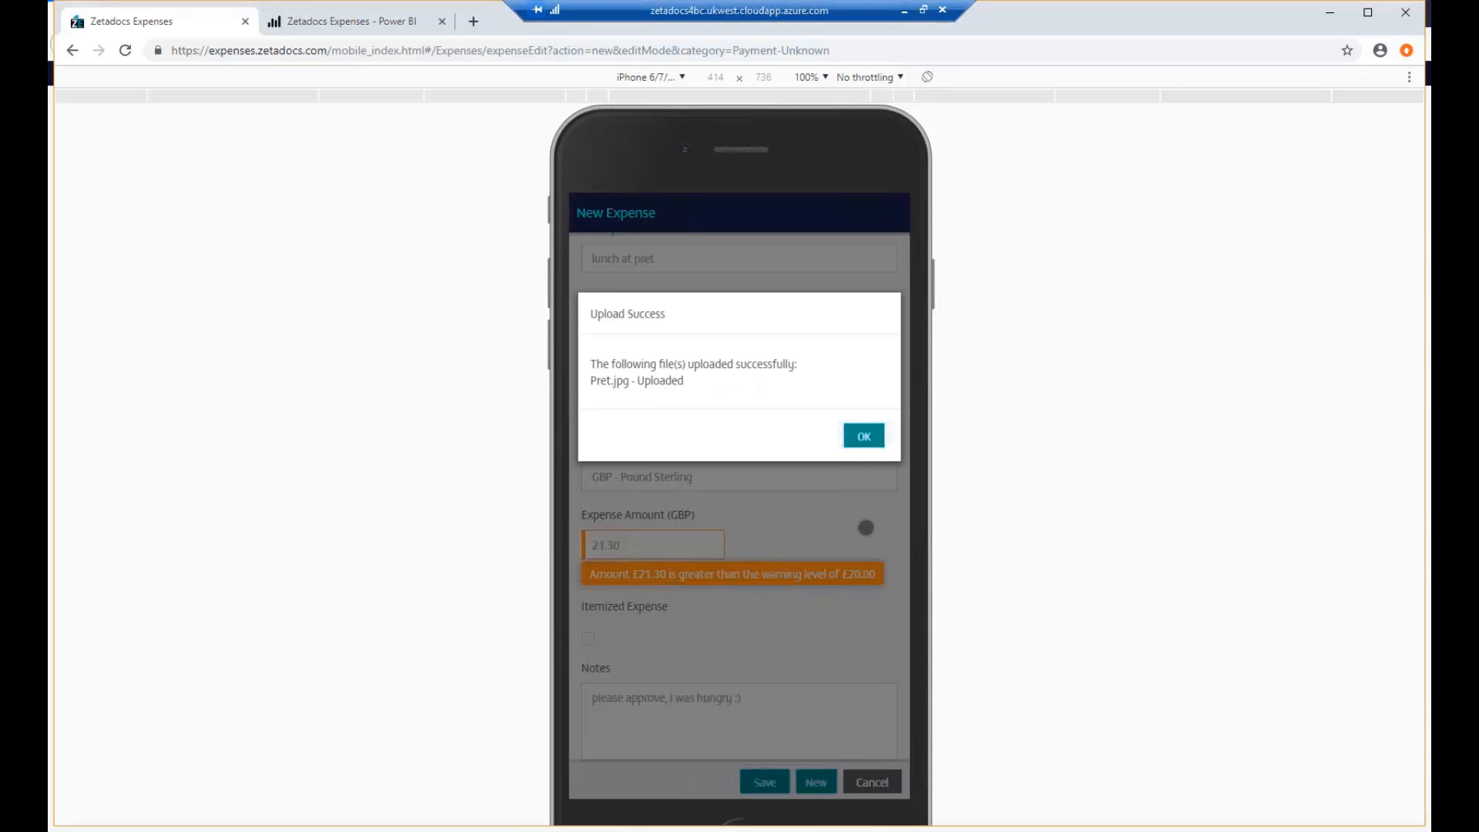
pyautogui.click(863, 437)
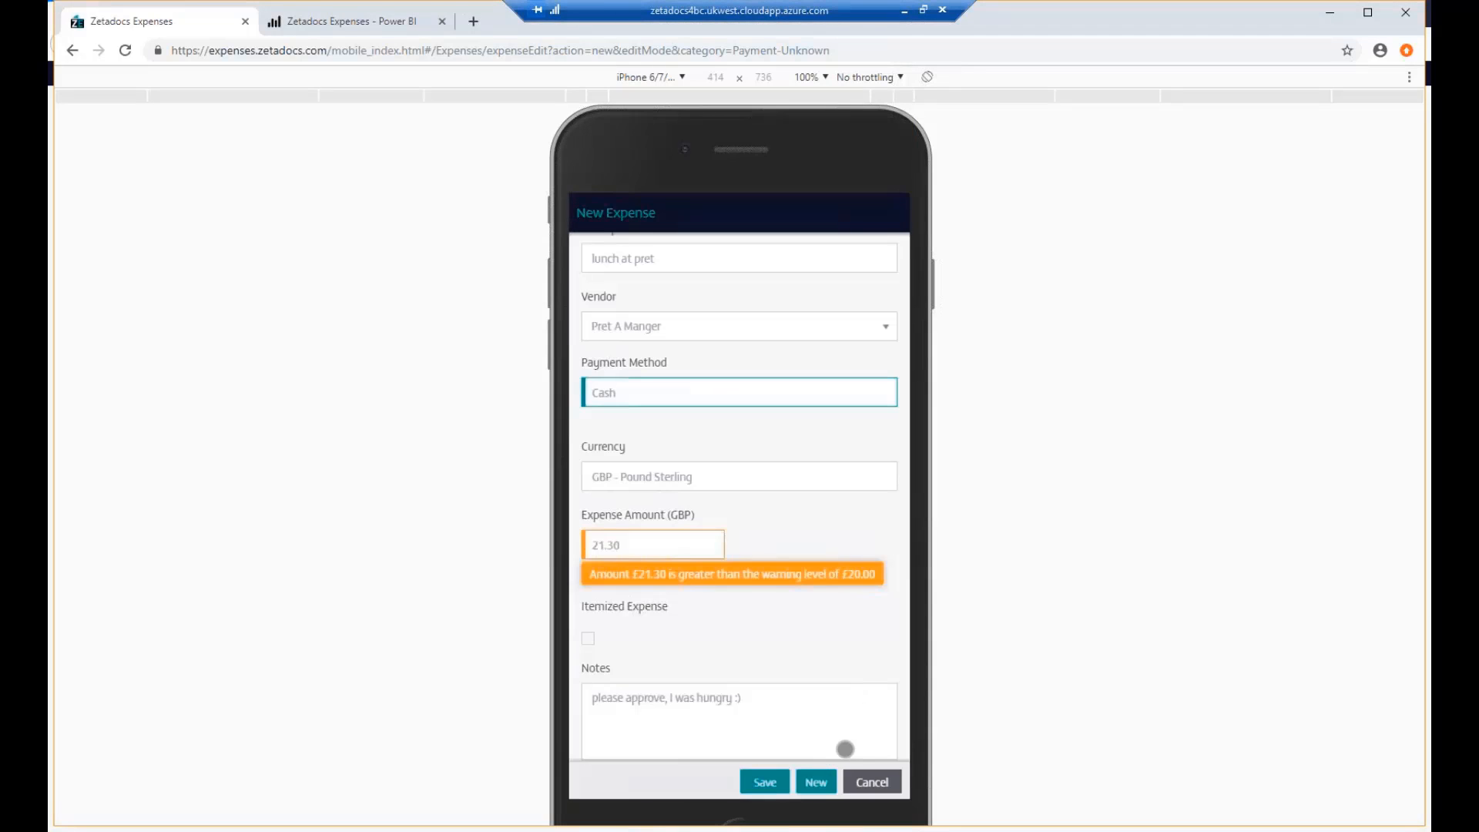
# Save the lunch expense with its attached receipt
pyautogui.scroll(-6, 832, 740)
pyautogui.scroll(-5, 815, 738)
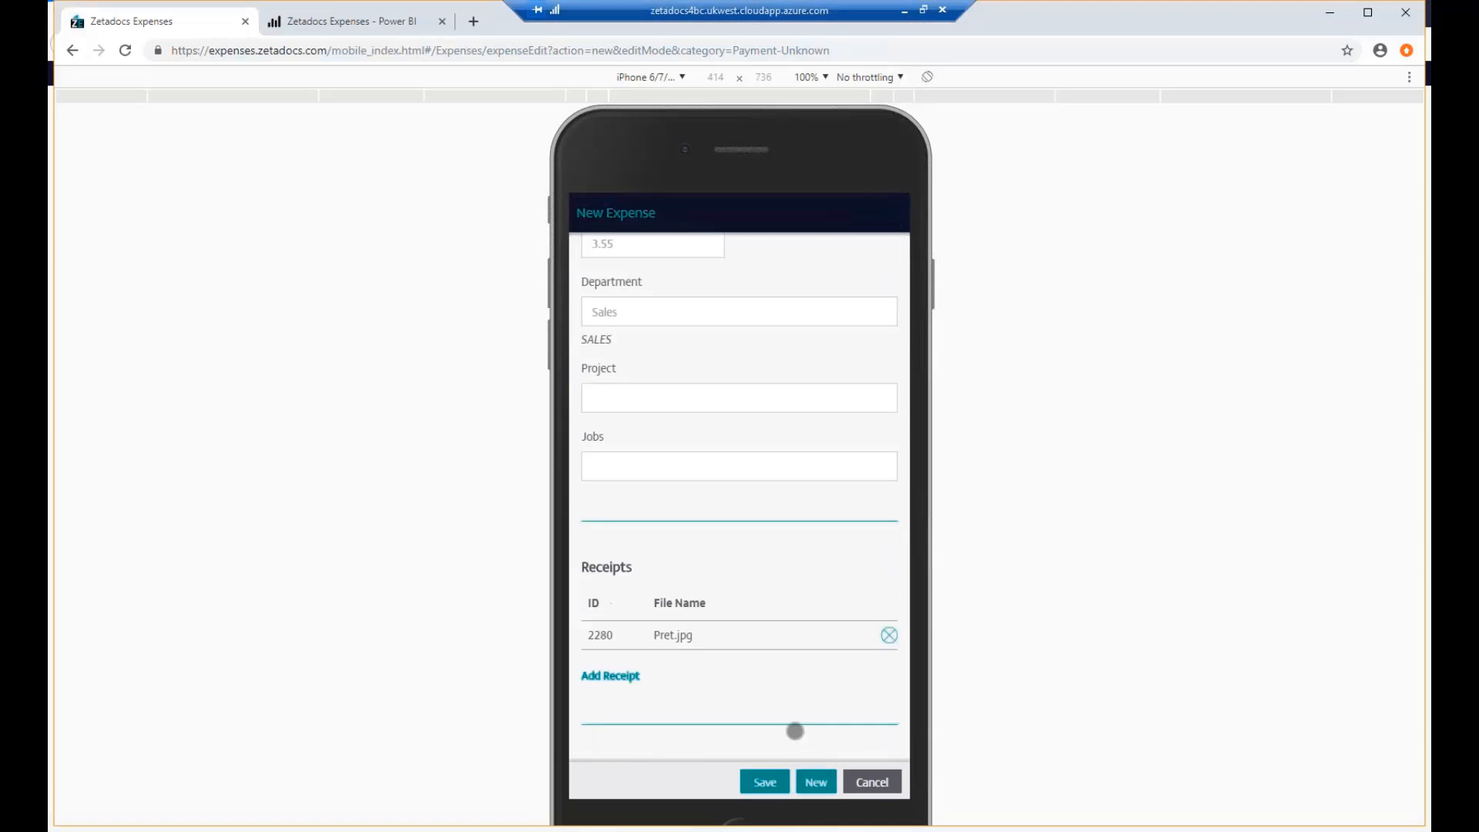
pyautogui.click(780, 782)
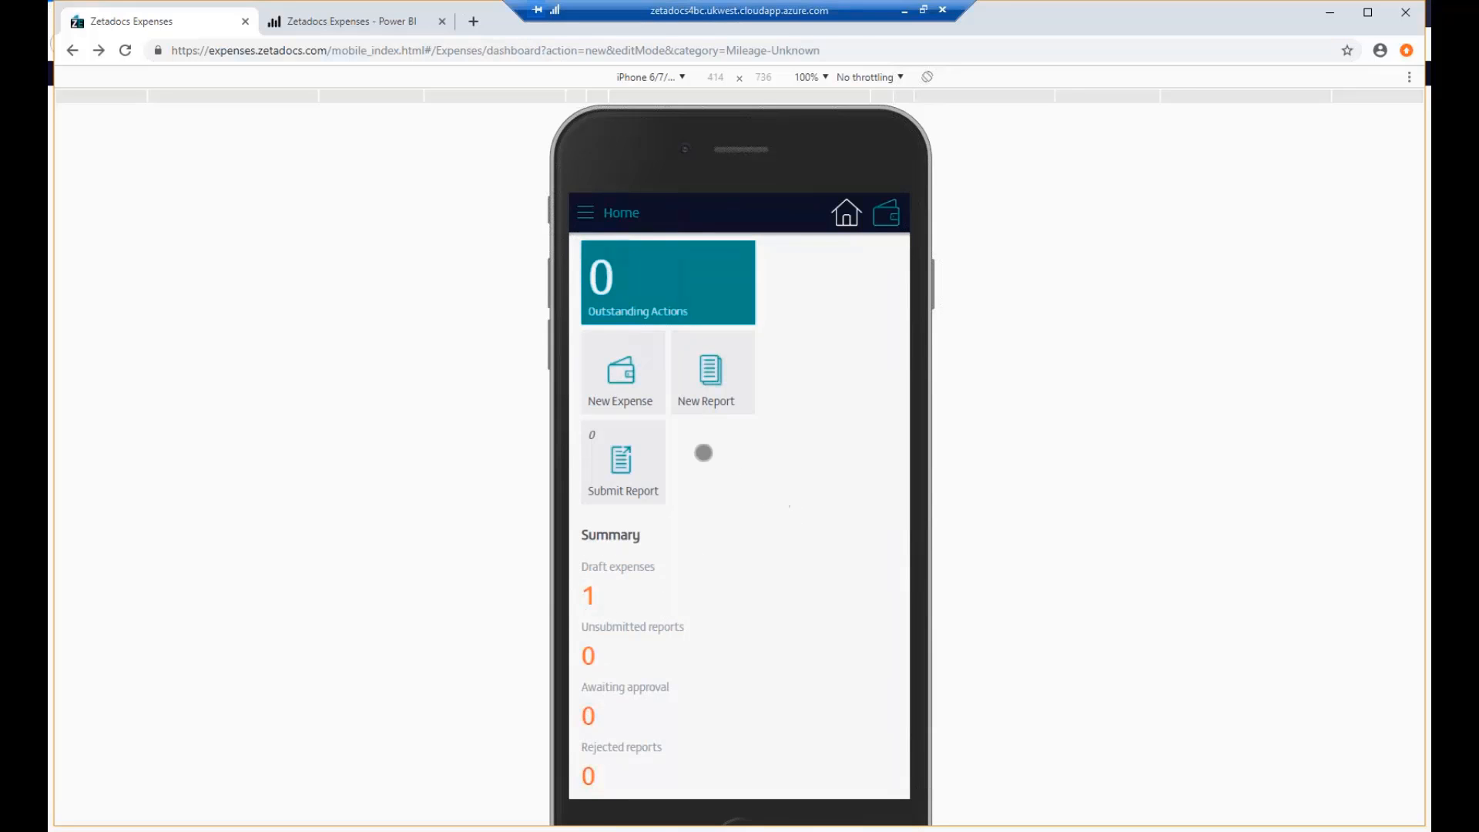
# Start a new mileage expense described as "Travel to client site" with the vehicle type Personal Cars and Vans
pyautogui.click(623, 402)
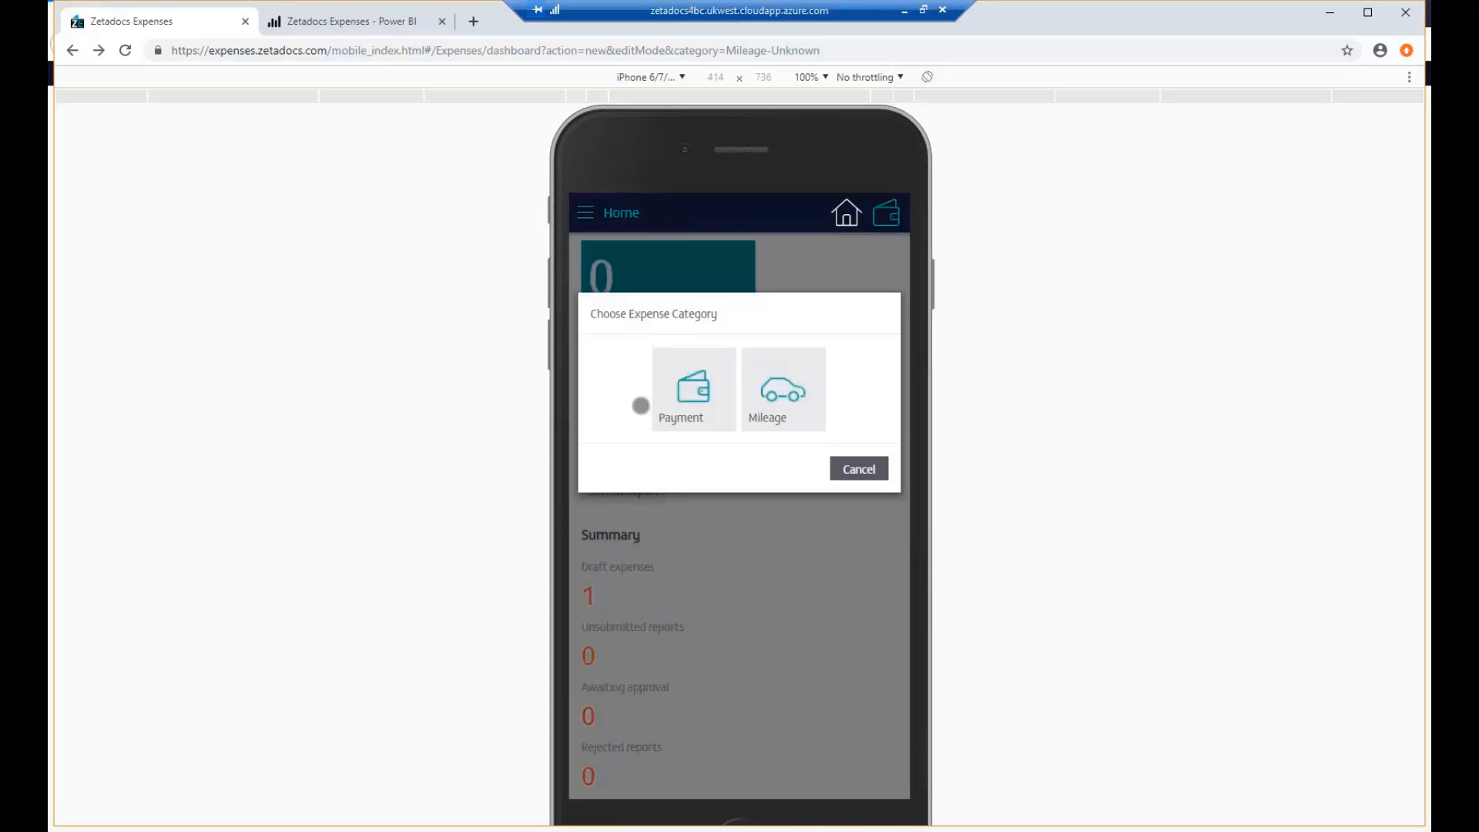
pyautogui.click(783, 402)
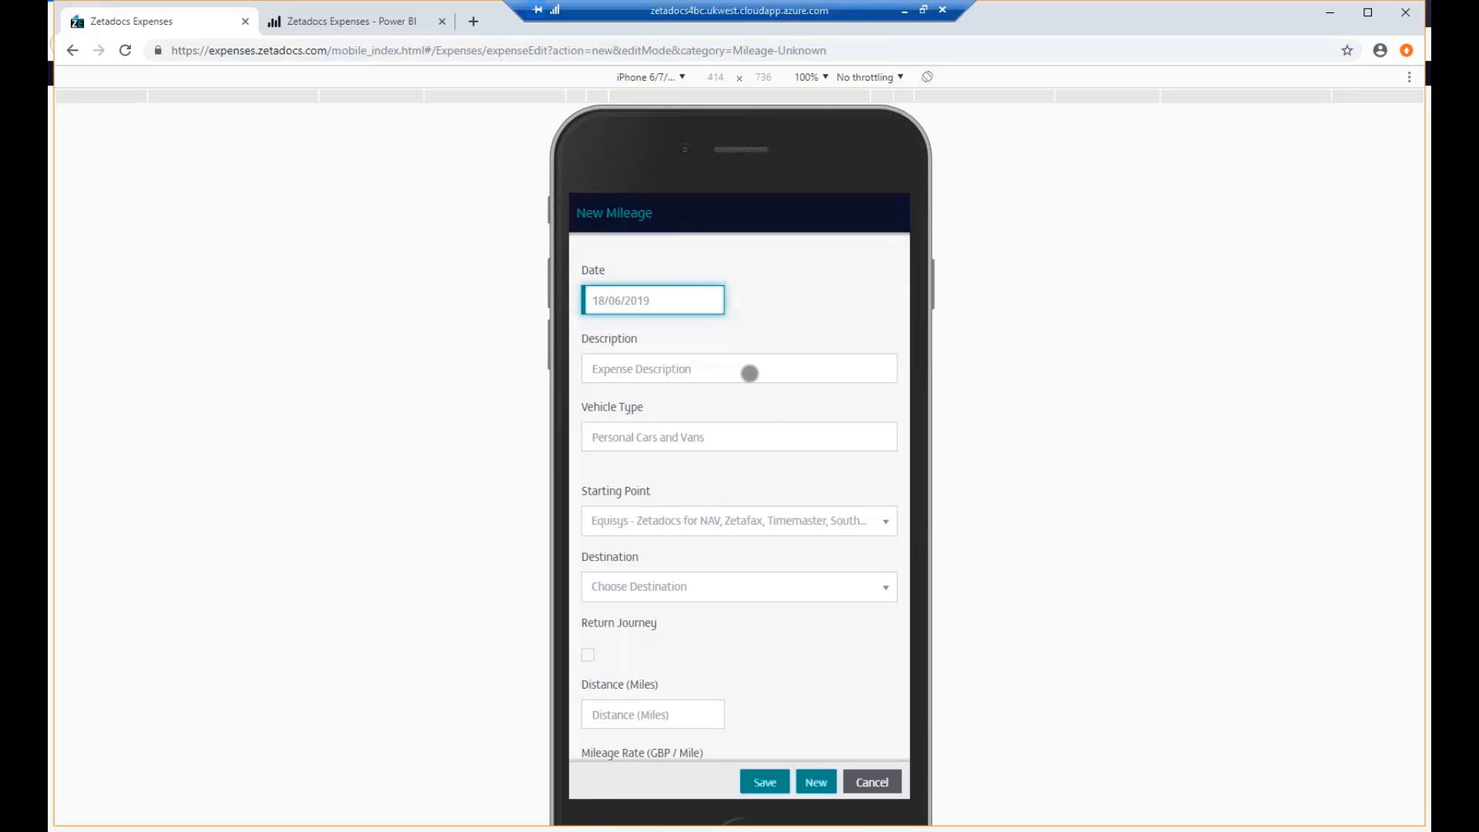
pyautogui.click(749, 373)
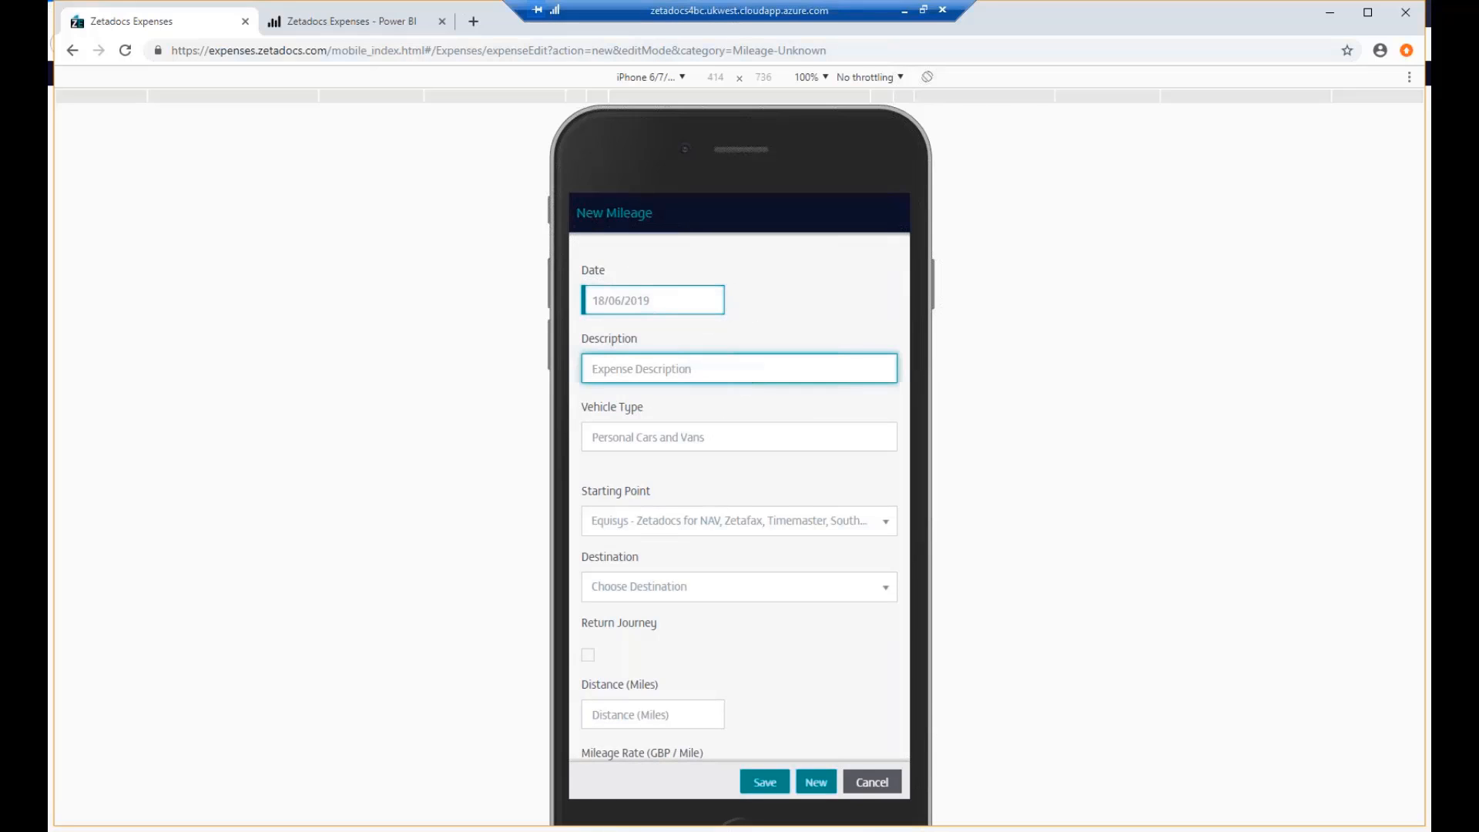
pyautogui.write('Travel to client site')
pyautogui.click(786, 443)
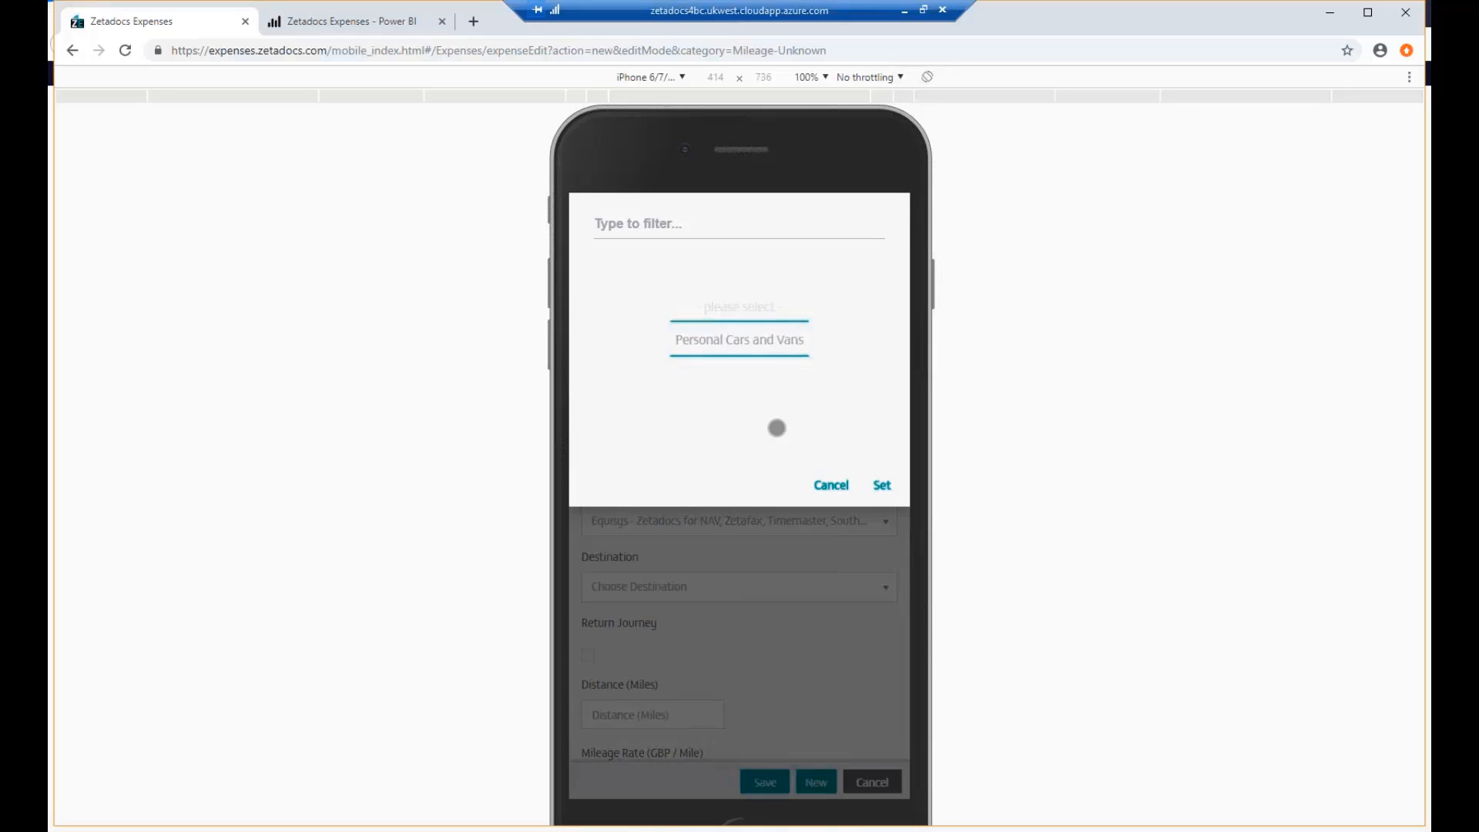
pyautogui.click(882, 485)
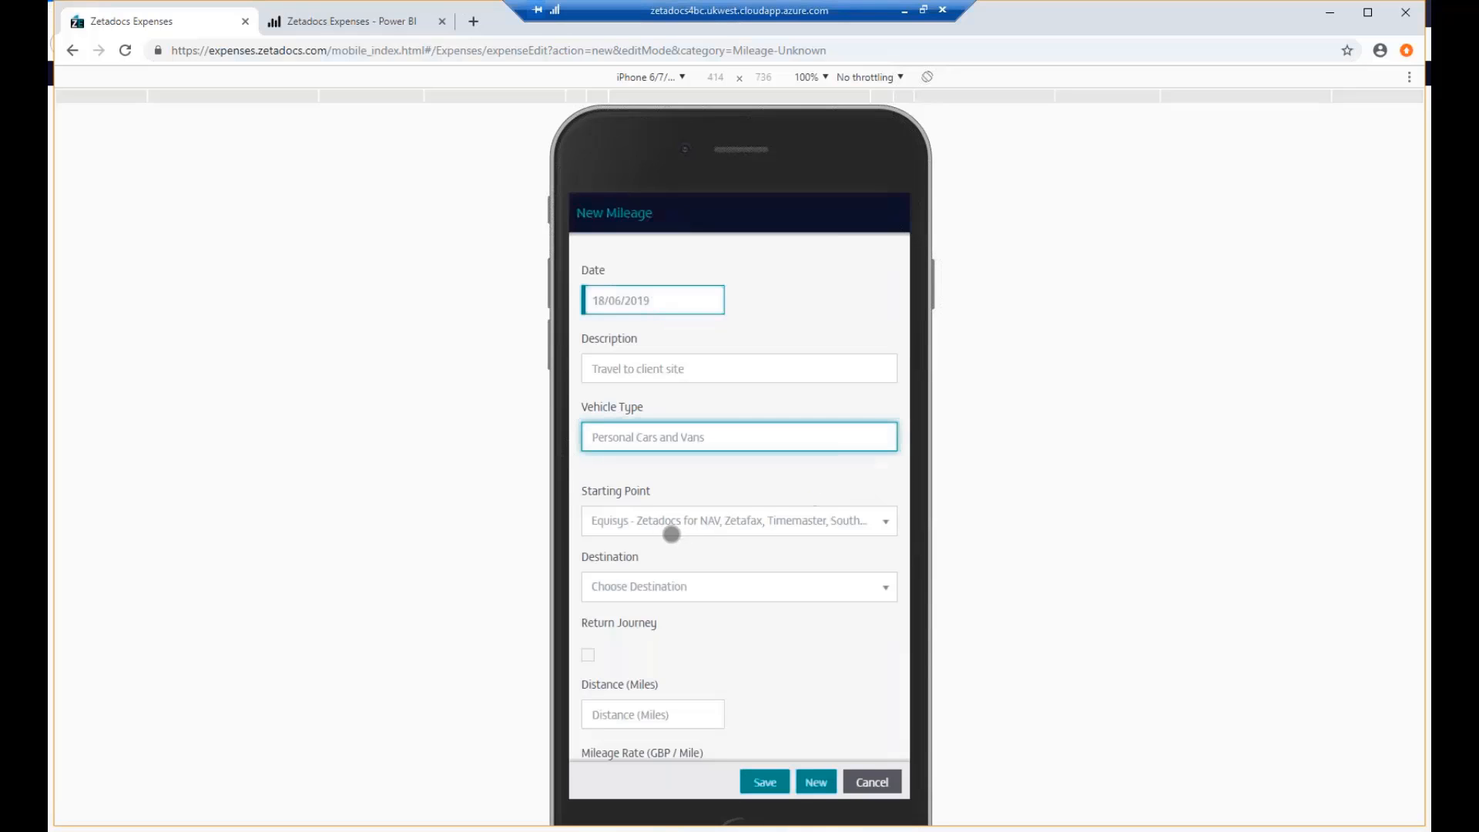
# Set the journey's destination to the suggested Bristol address and view the calculated route on the map
pyautogui.scroll(-1, 725, 538)
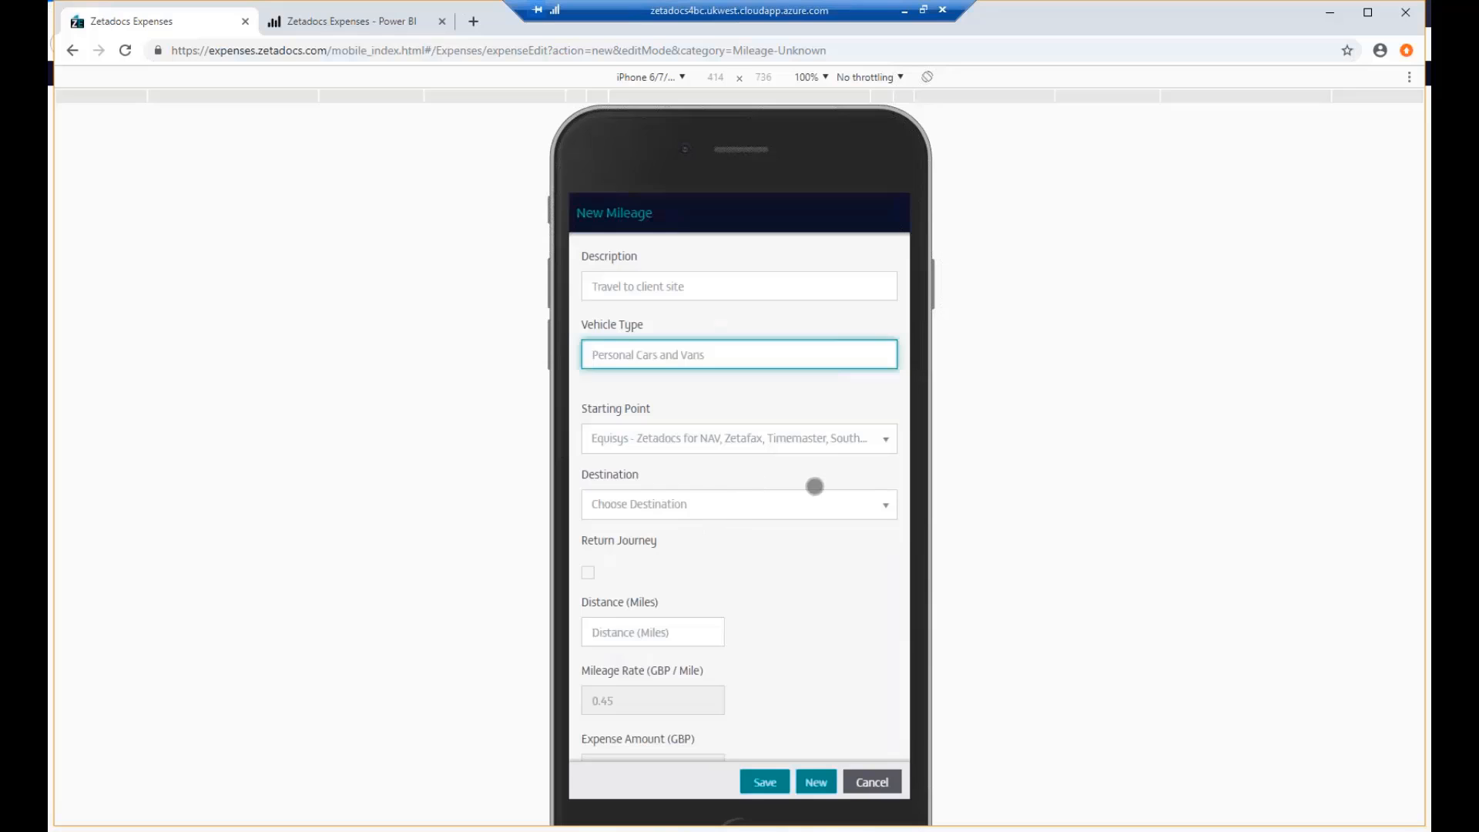
pyautogui.click(711, 507)
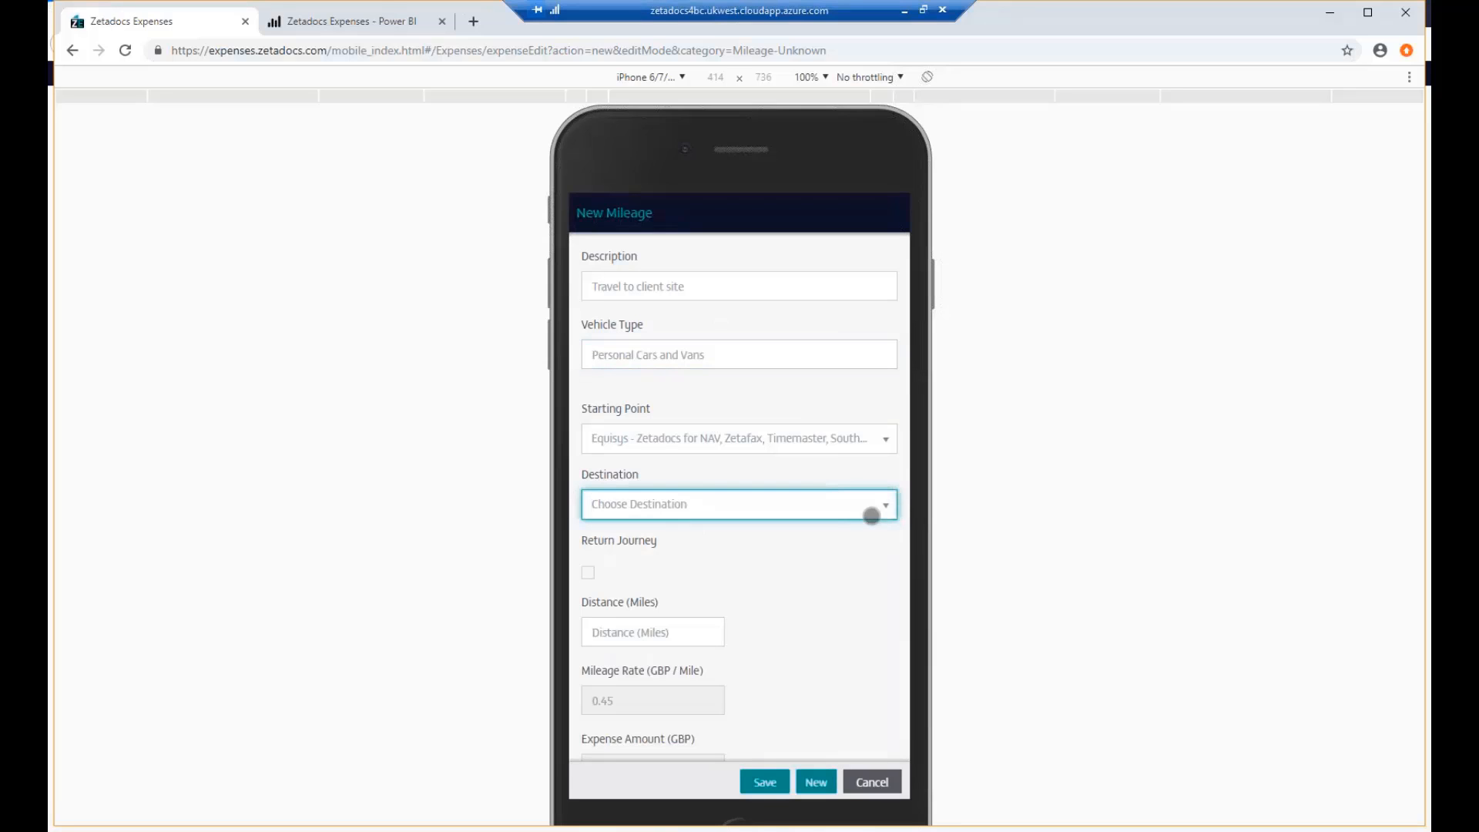
pyautogui.click(882, 506)
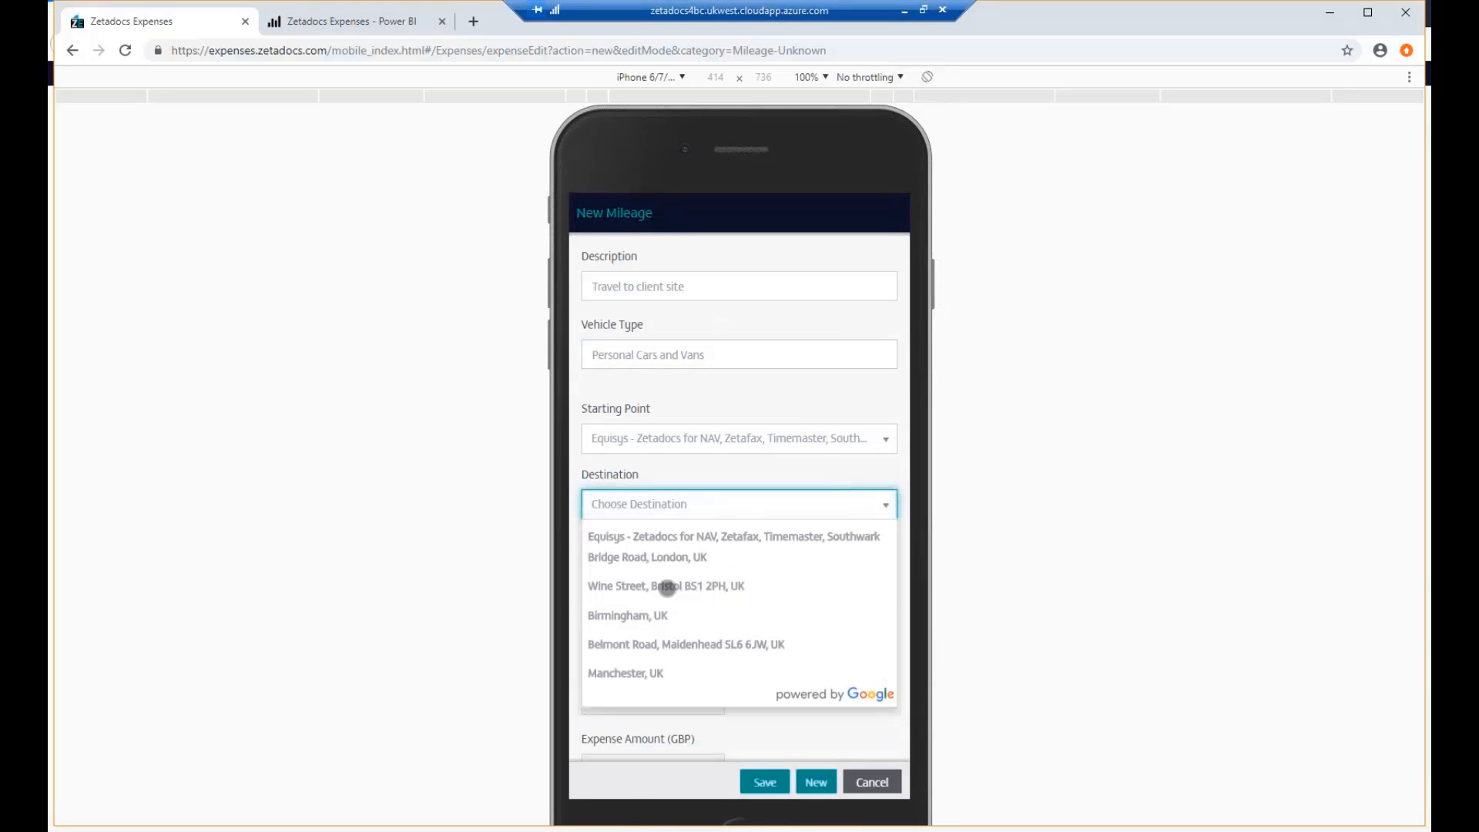
pyautogui.click(667, 587)
pyautogui.scroll(-1, 771, 555)
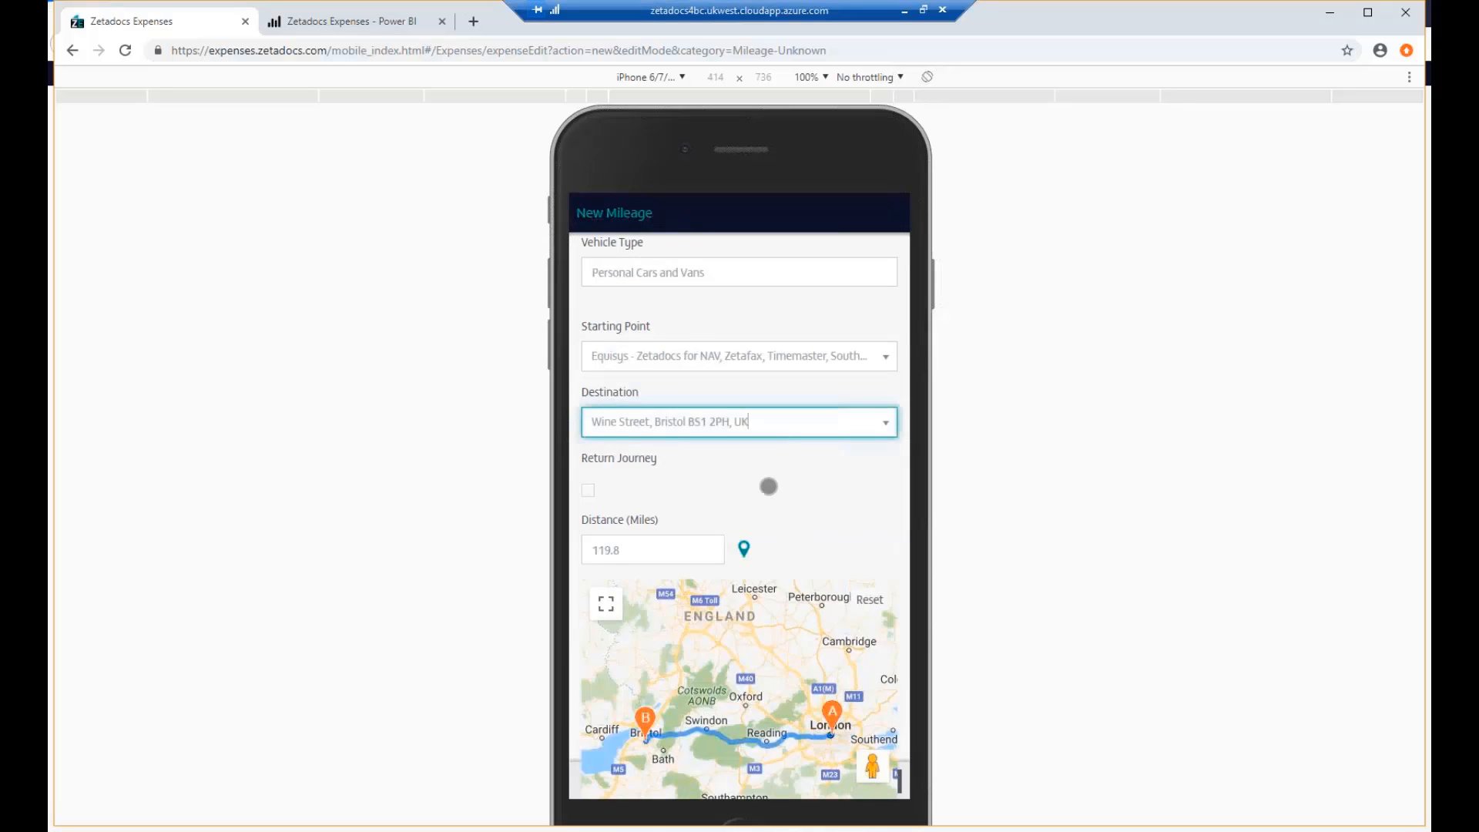
pyautogui.scroll(-1, 769, 486)
pyautogui.scroll(-2, 785, 429)
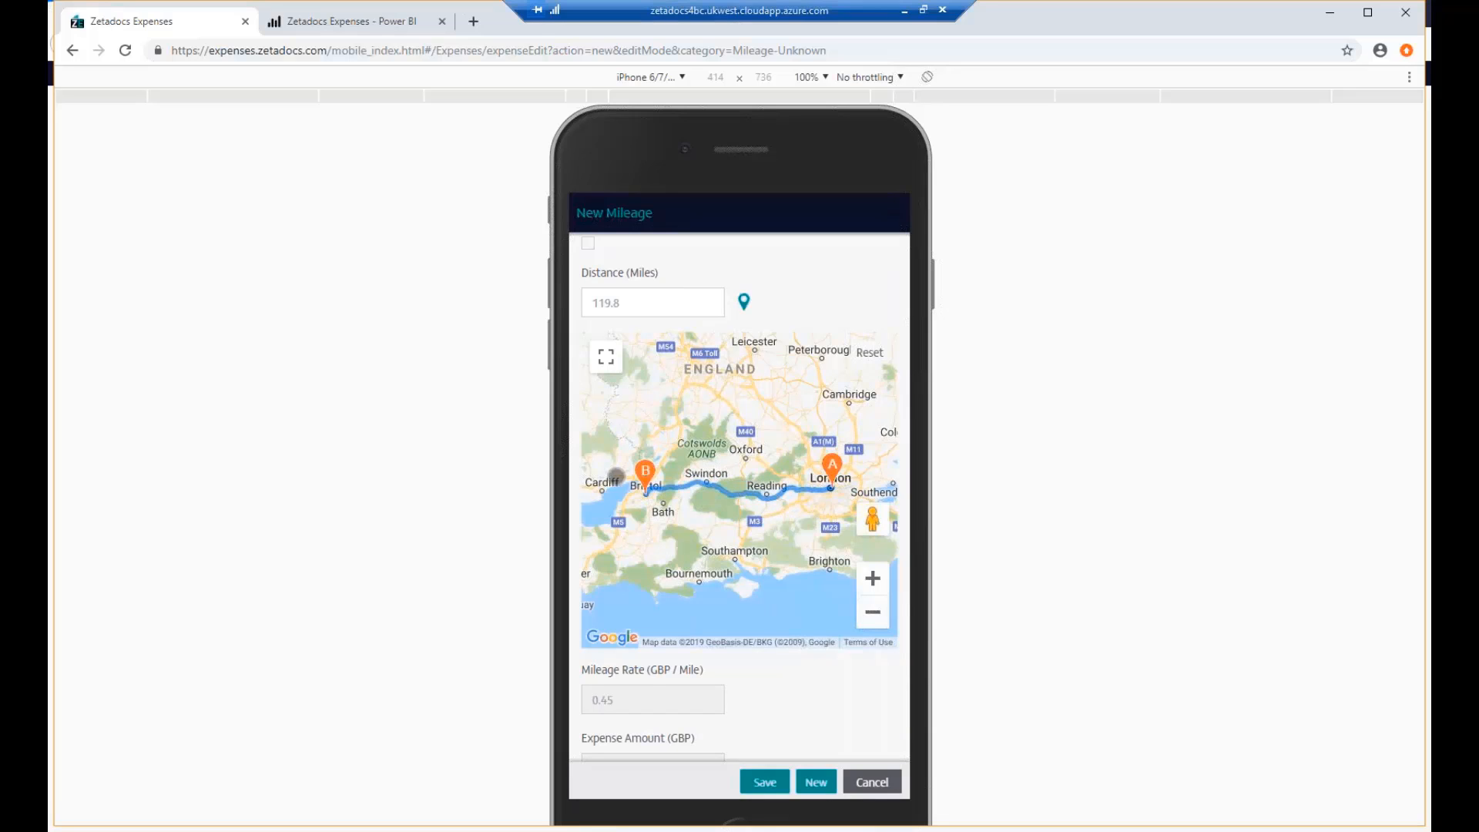
# Mark the mileage expense to Bristol as a return journey
pyautogui.scroll(1, 697, 468)
pyautogui.scroll(1, 697, 467)
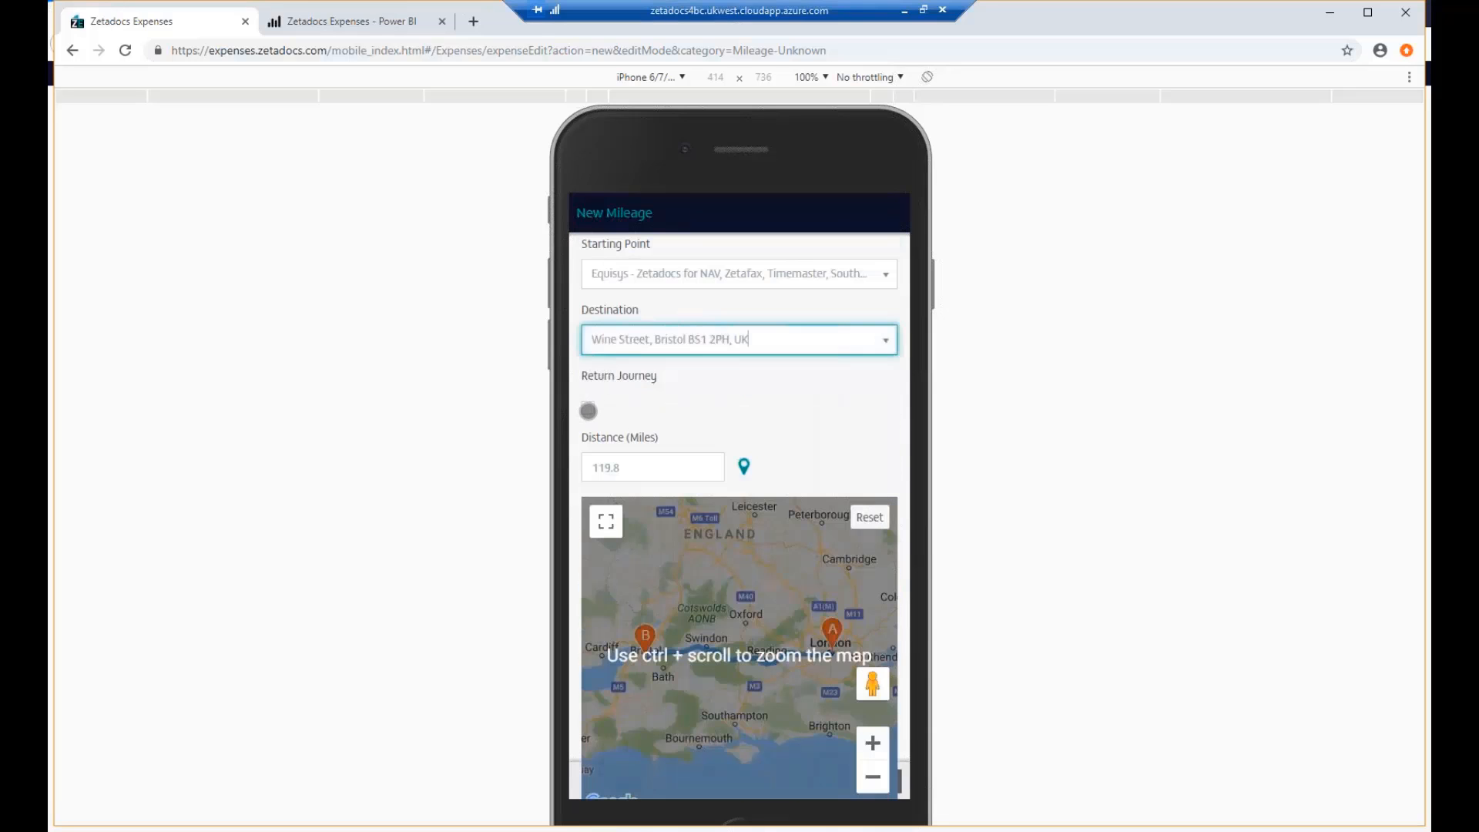
pyautogui.click(587, 411)
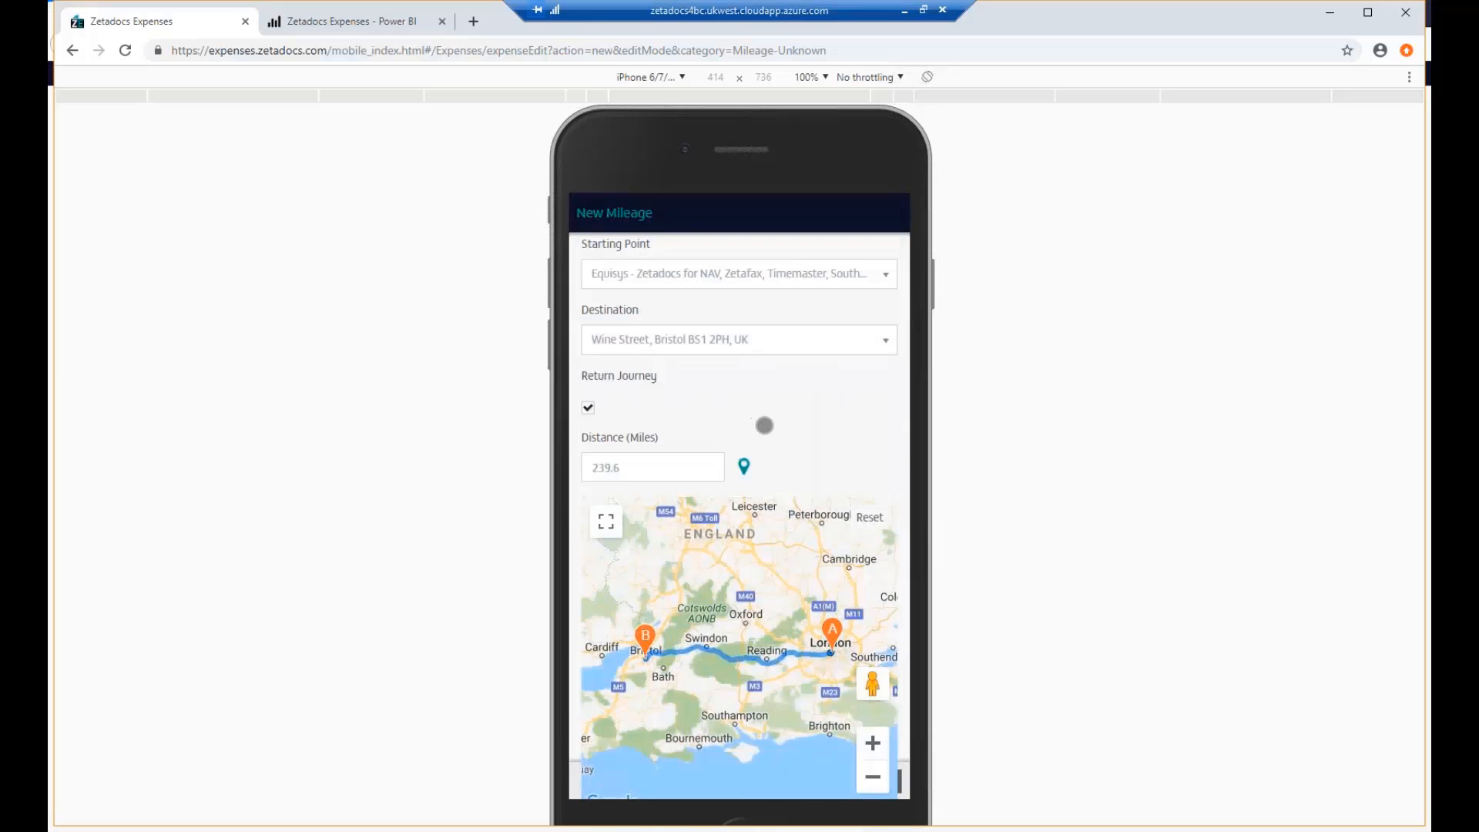
# Reroute the journey on the map south-west of Reading, through a point just north of Southampton
pyautogui.scroll(-3, 769, 427)
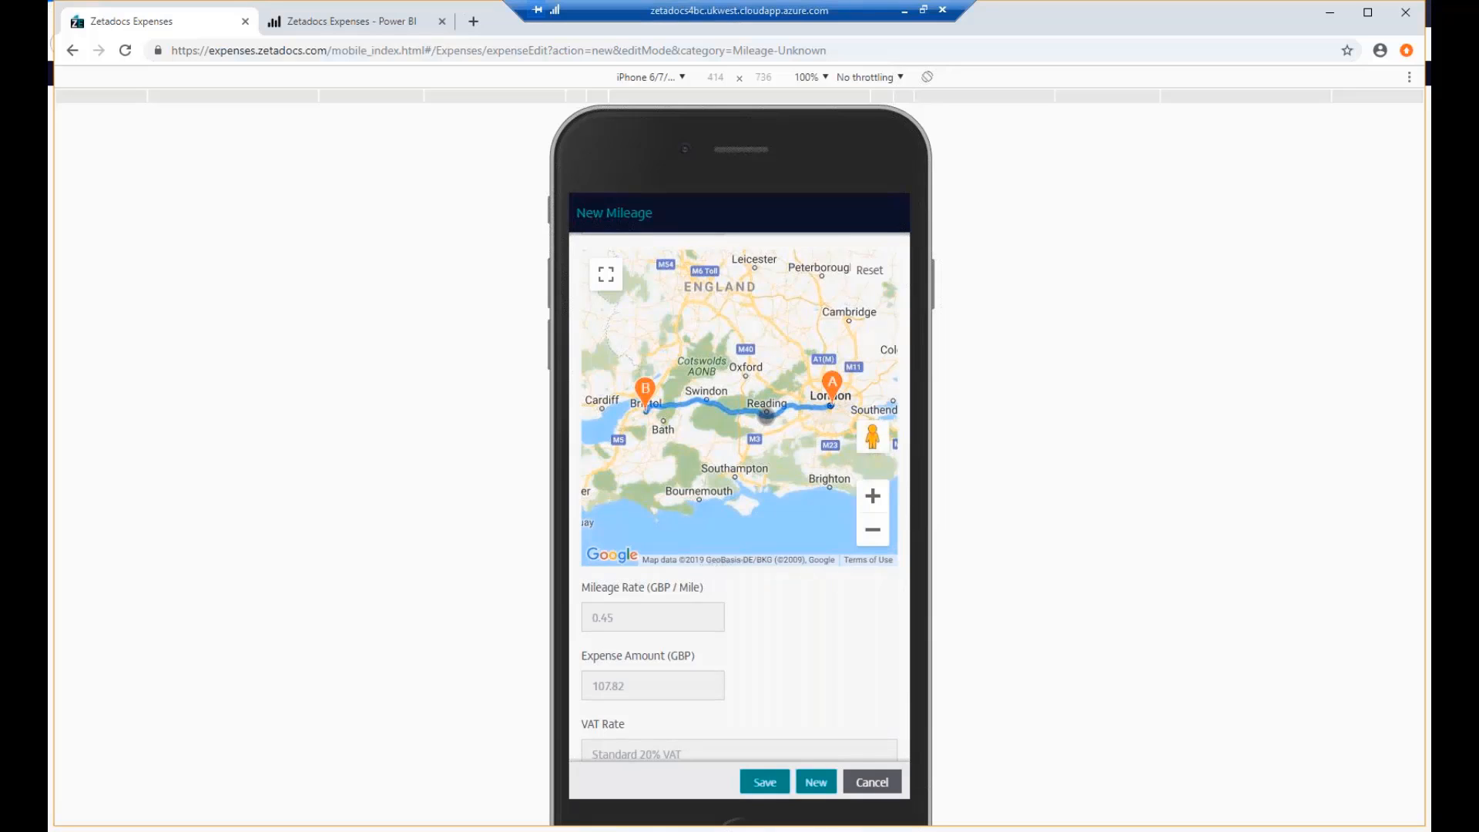
pyautogui.scroll(1, 761, 427)
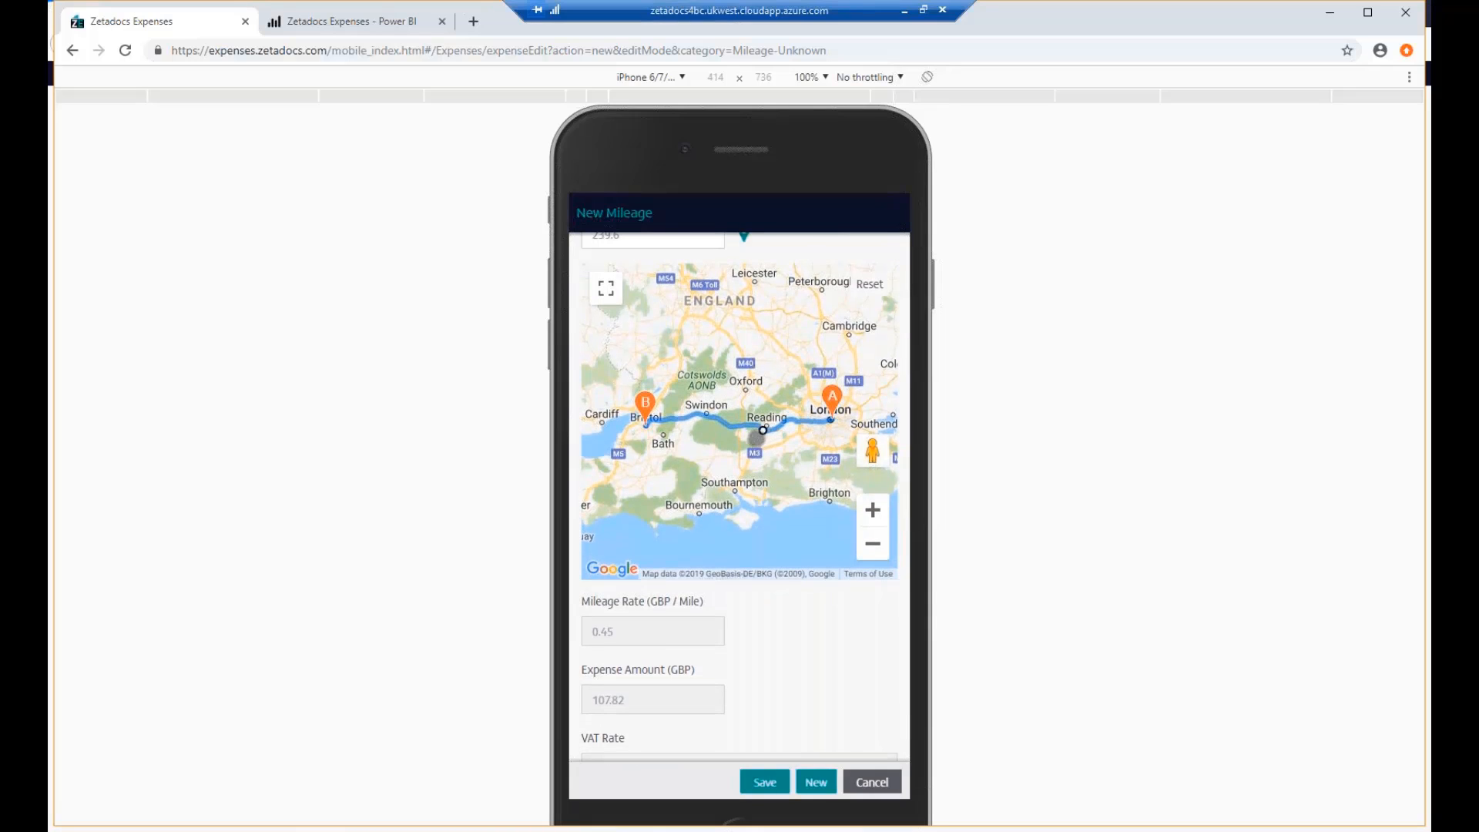
pyautogui.moveTo(757, 437); pyautogui.dragTo(732, 462)
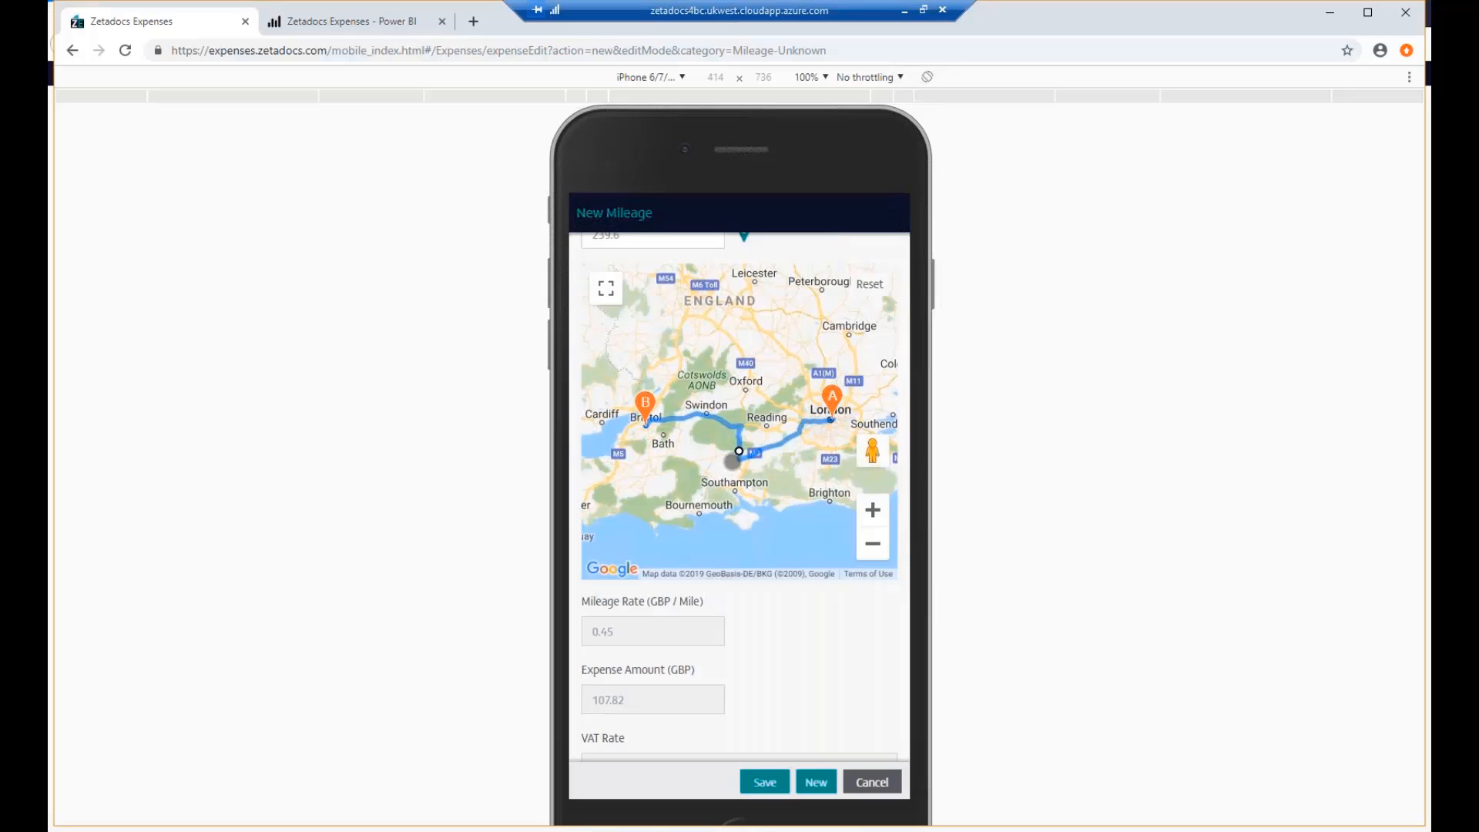
pyautogui.scroll(1, 643, 362)
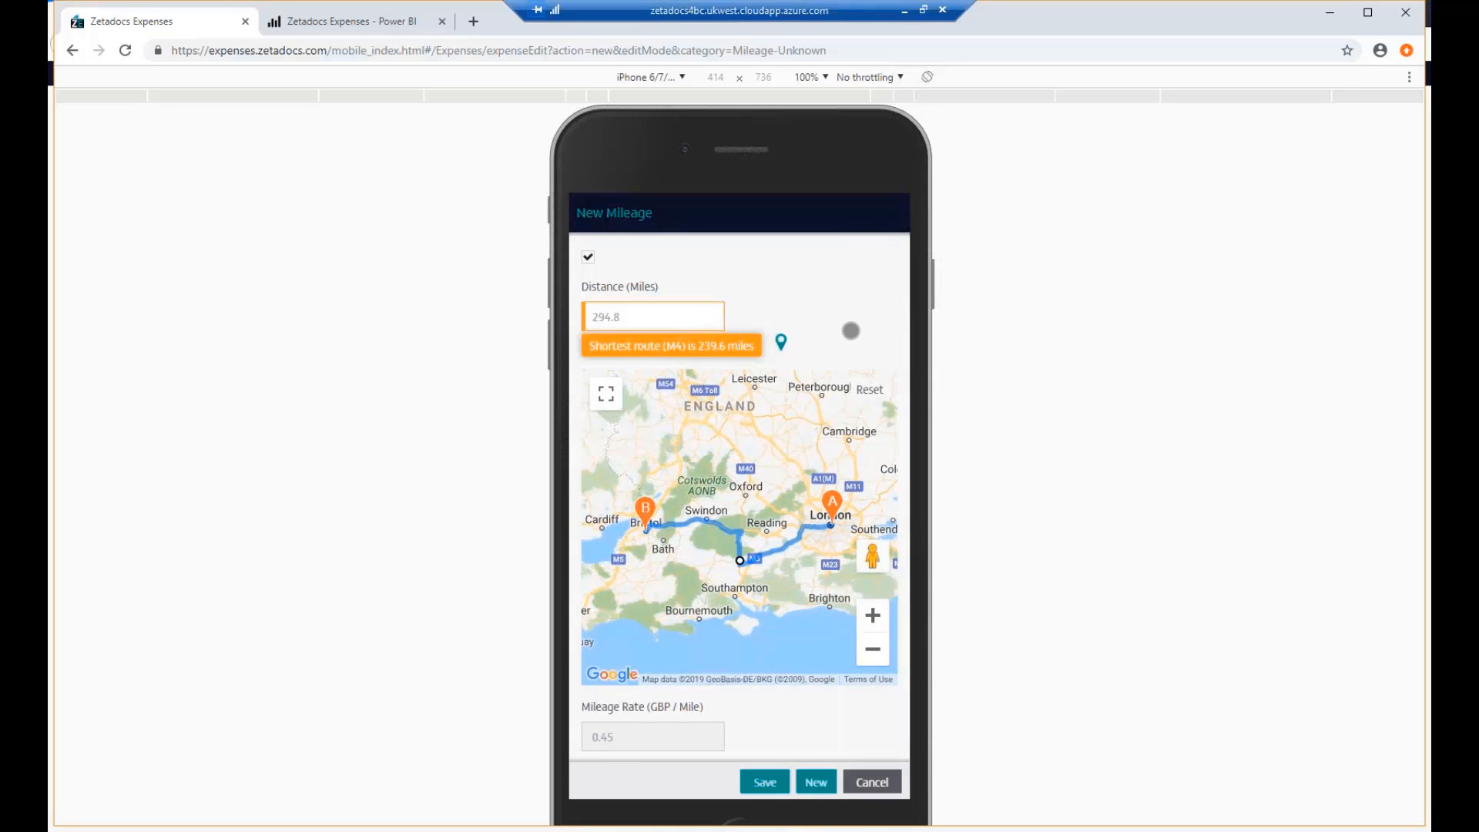
pyautogui.scroll(-1, 848, 331)
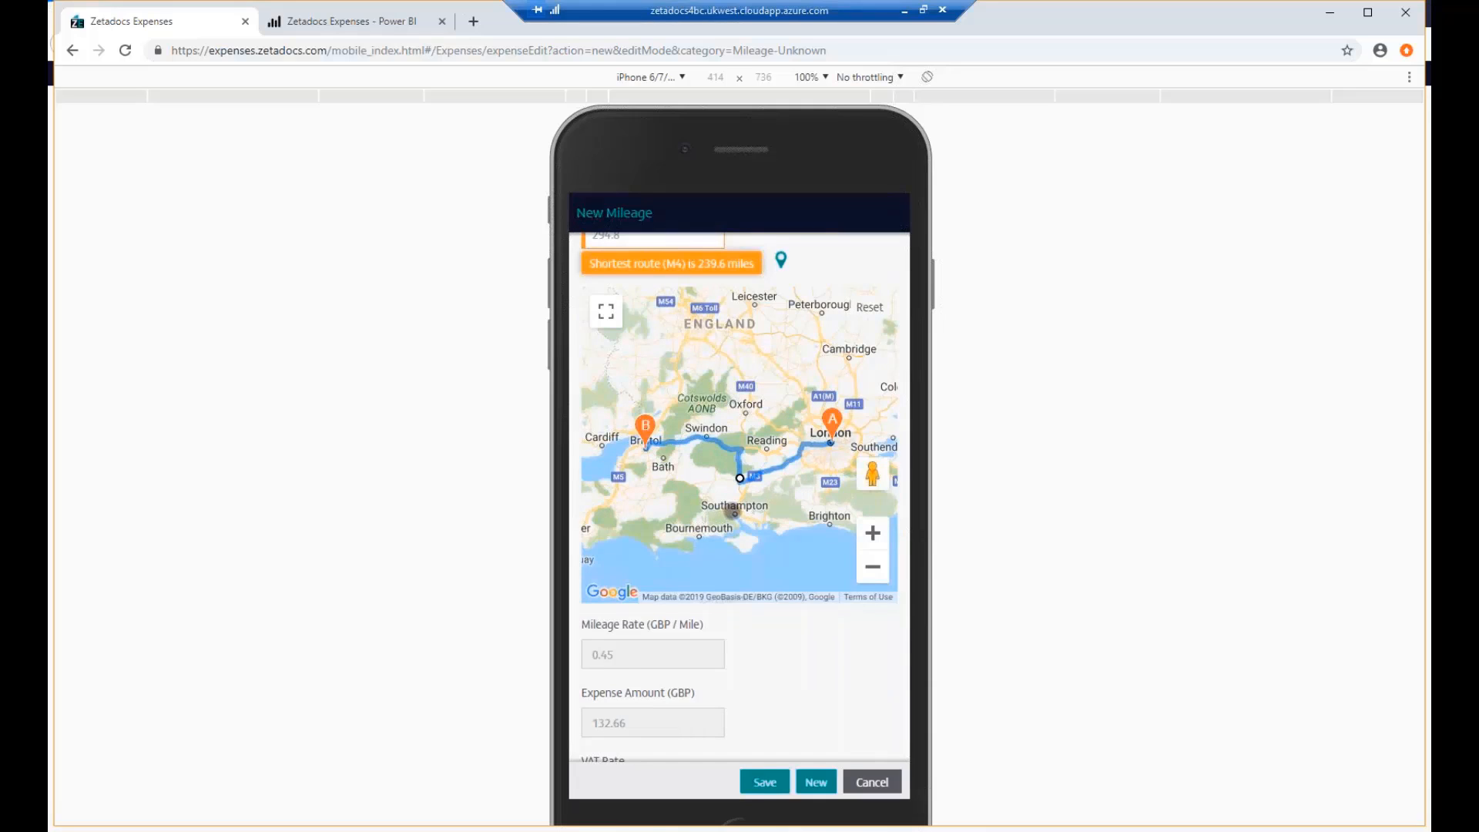
# Add a note to the mileage expense saying "I picked up my colleague", followed by the colleague's first name
pyautogui.scroll(-2, 733, 508)
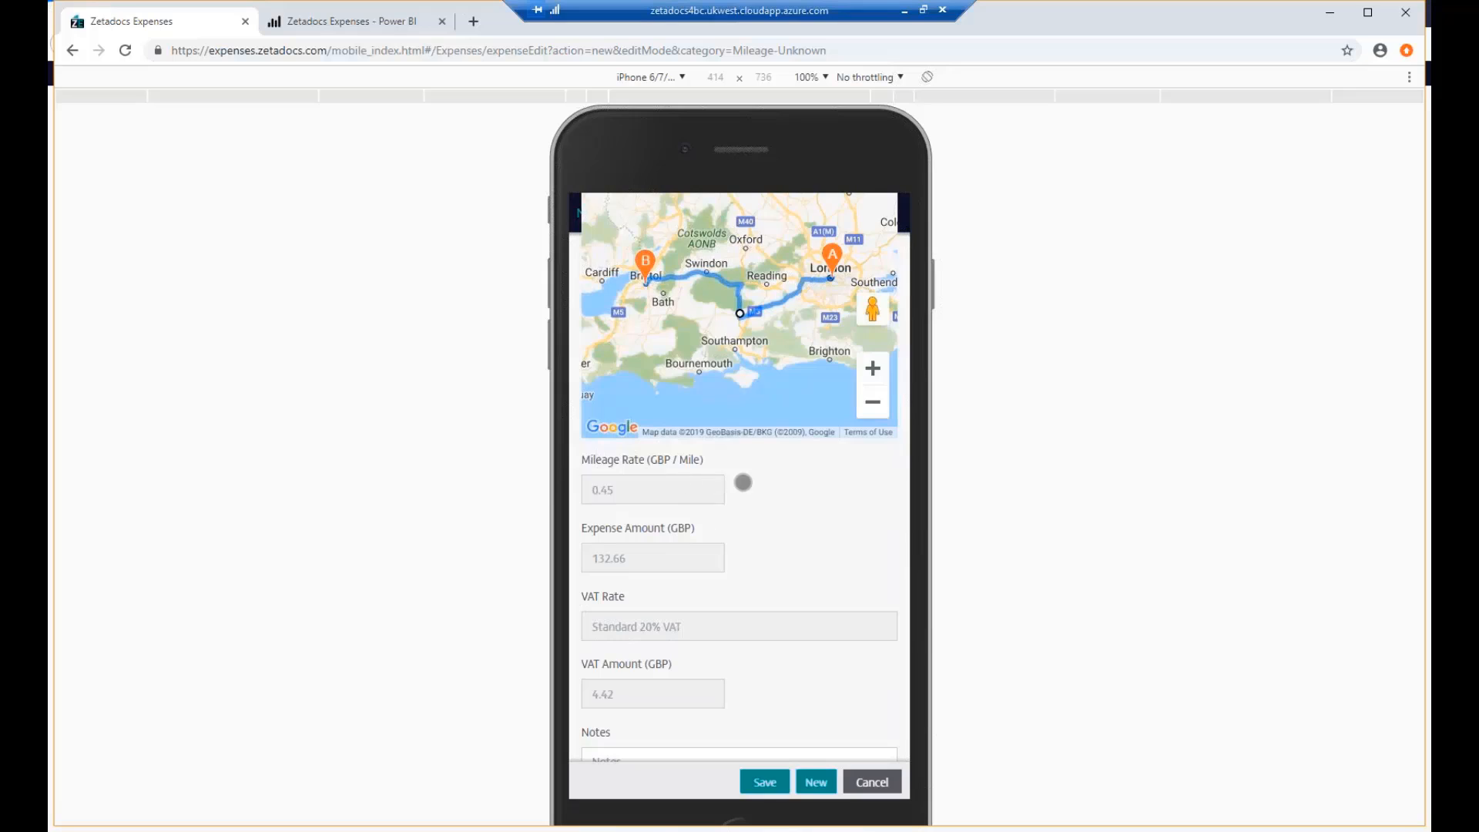
pyautogui.scroll(-2, 742, 482)
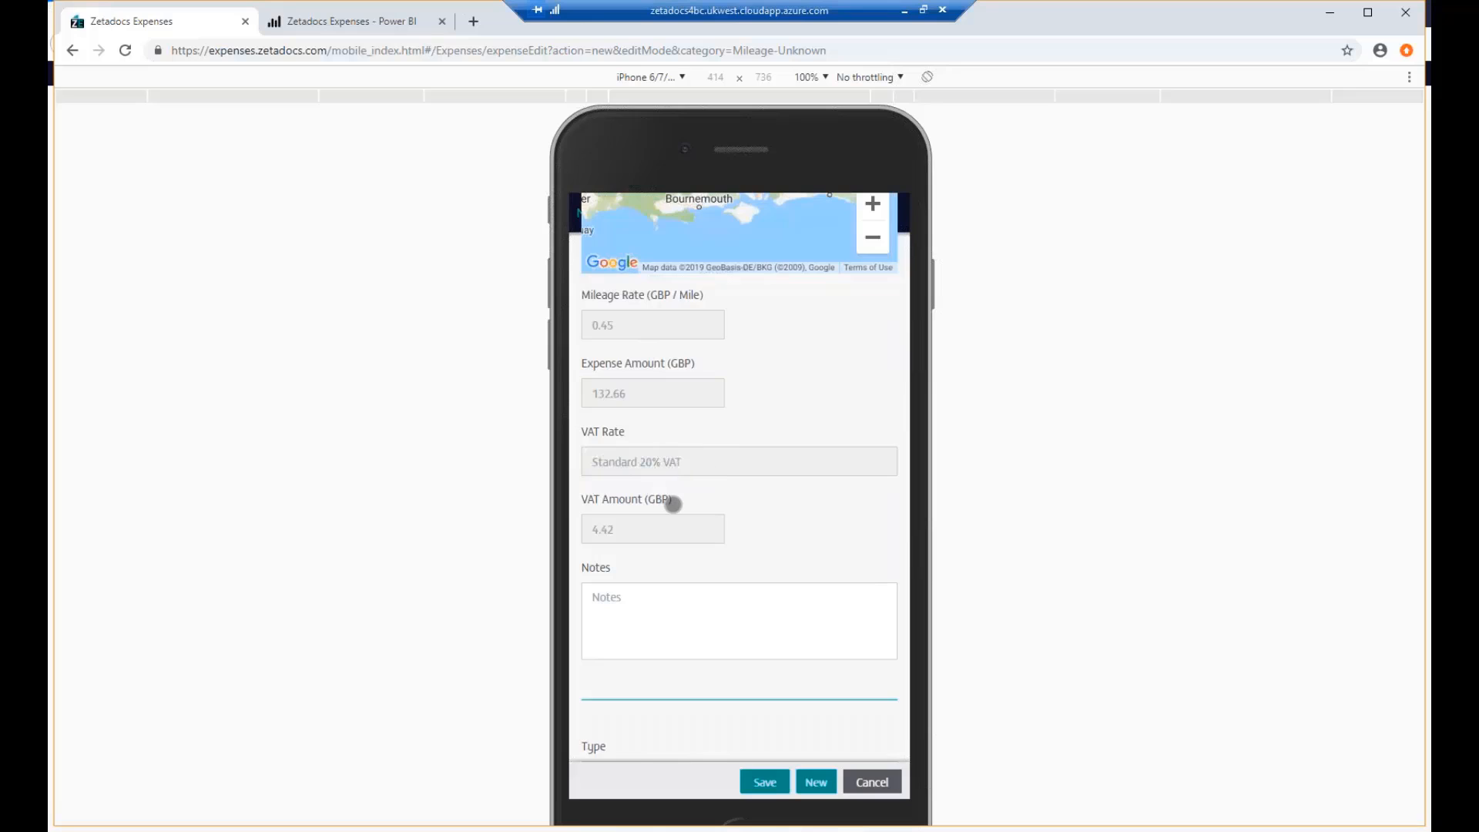
pyautogui.scroll(-1, 667, 501)
pyautogui.click(655, 533)
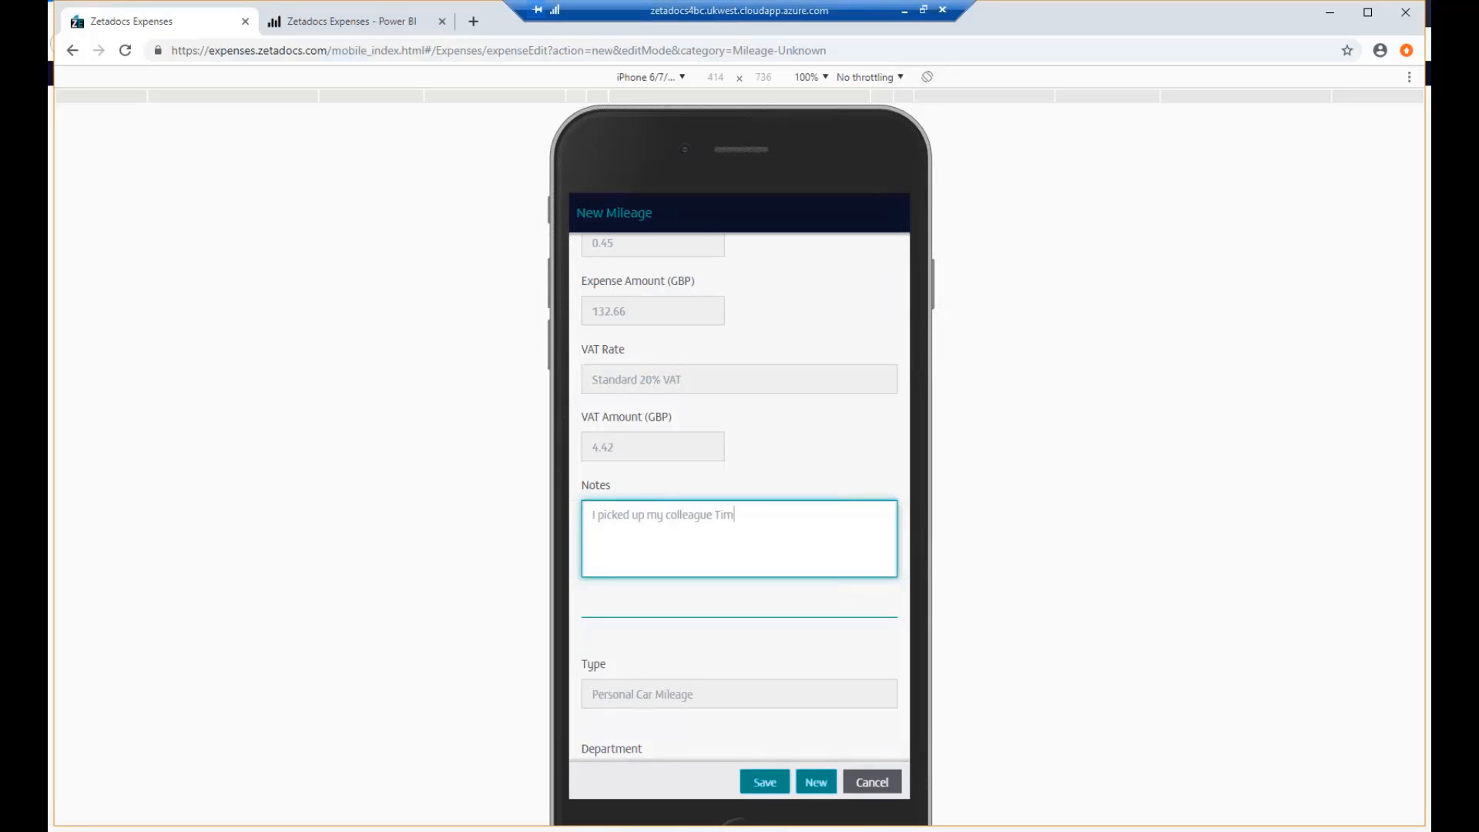
# Check the mileage expense's type, department and receipt fields and save the expense
pyautogui.scroll(-3, 689, 558)
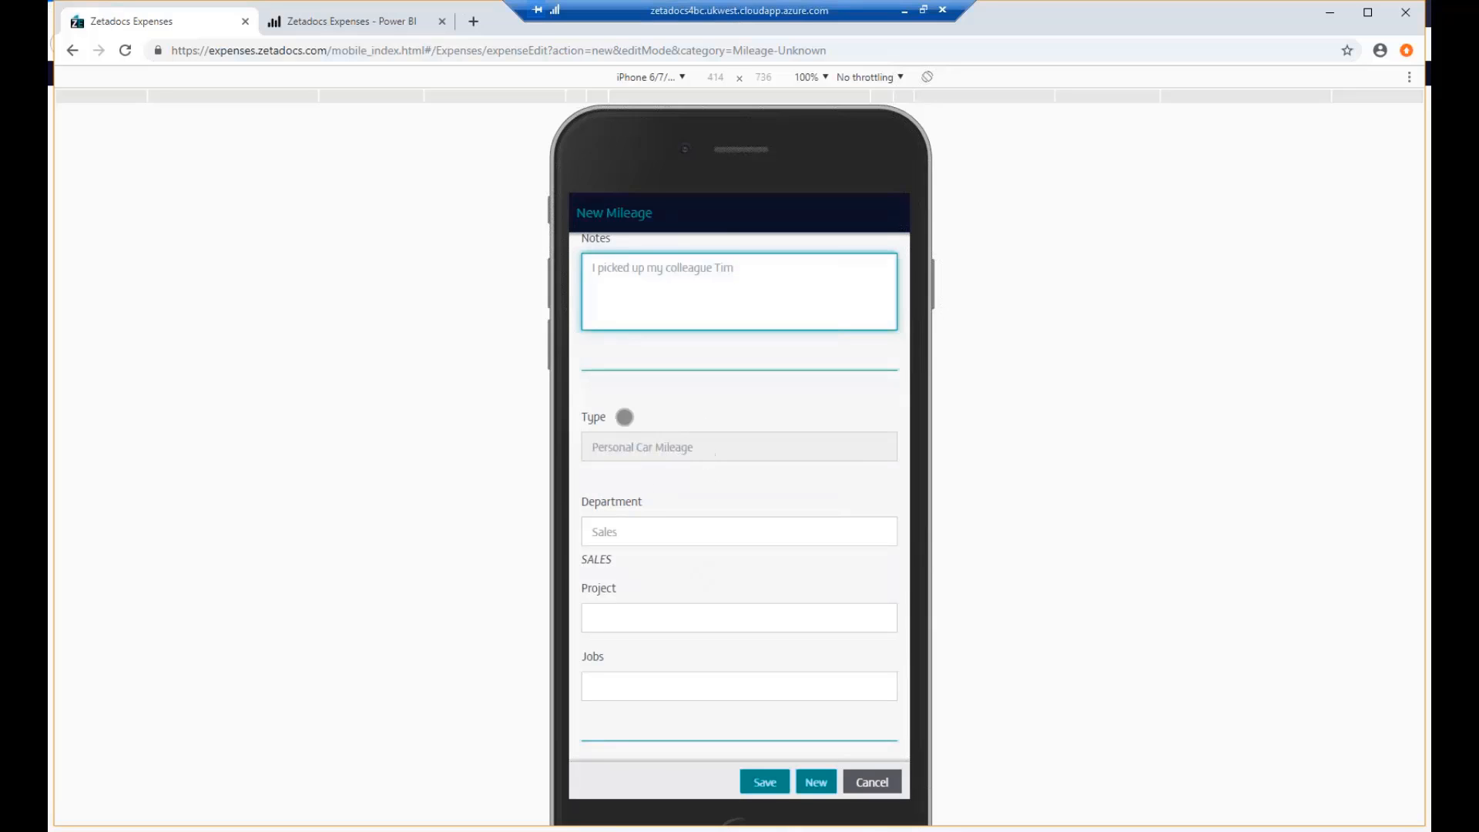
pyautogui.scroll(-1, 710, 505)
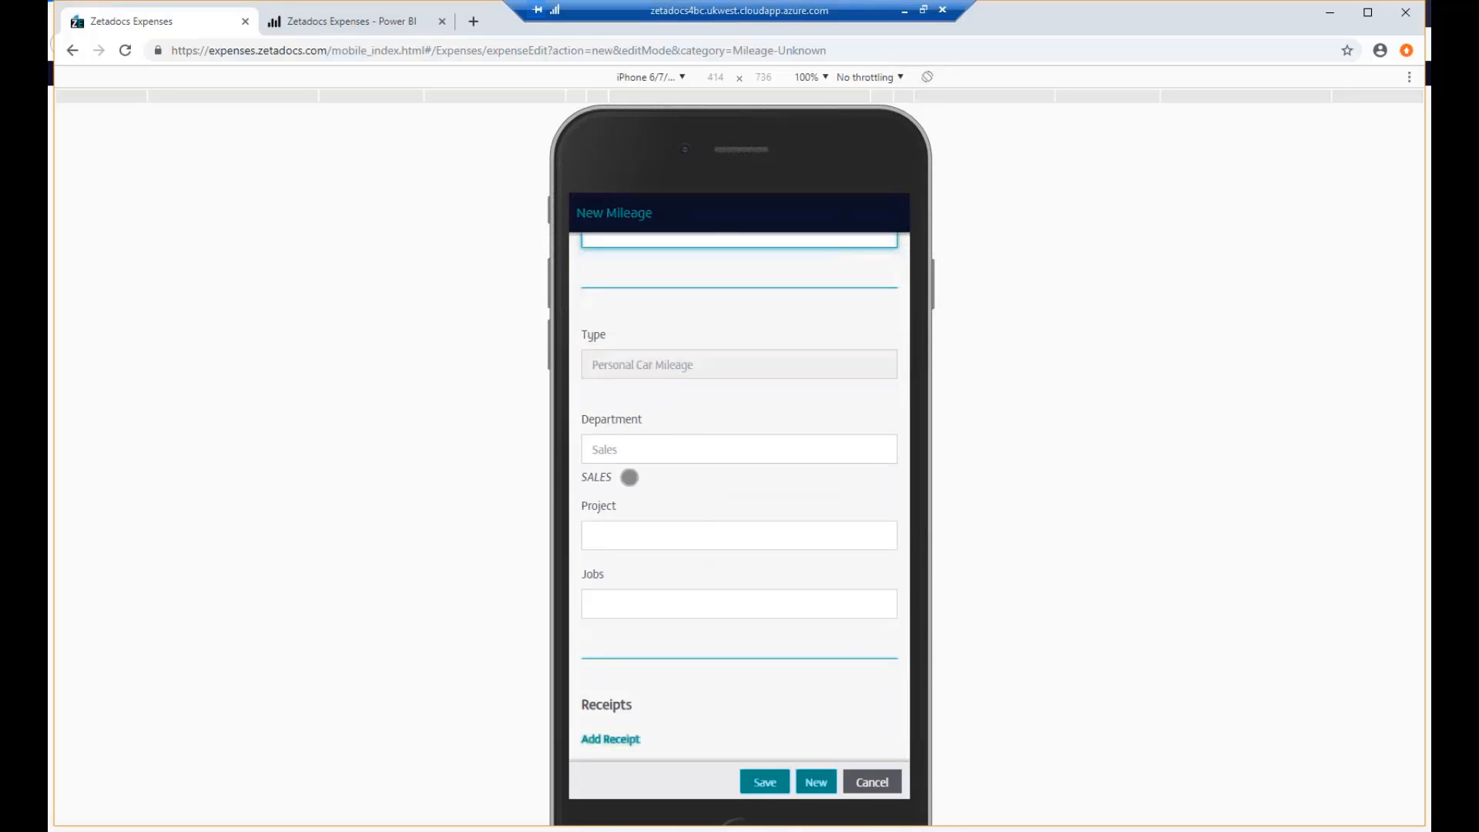
pyautogui.scroll(-1, 659, 494)
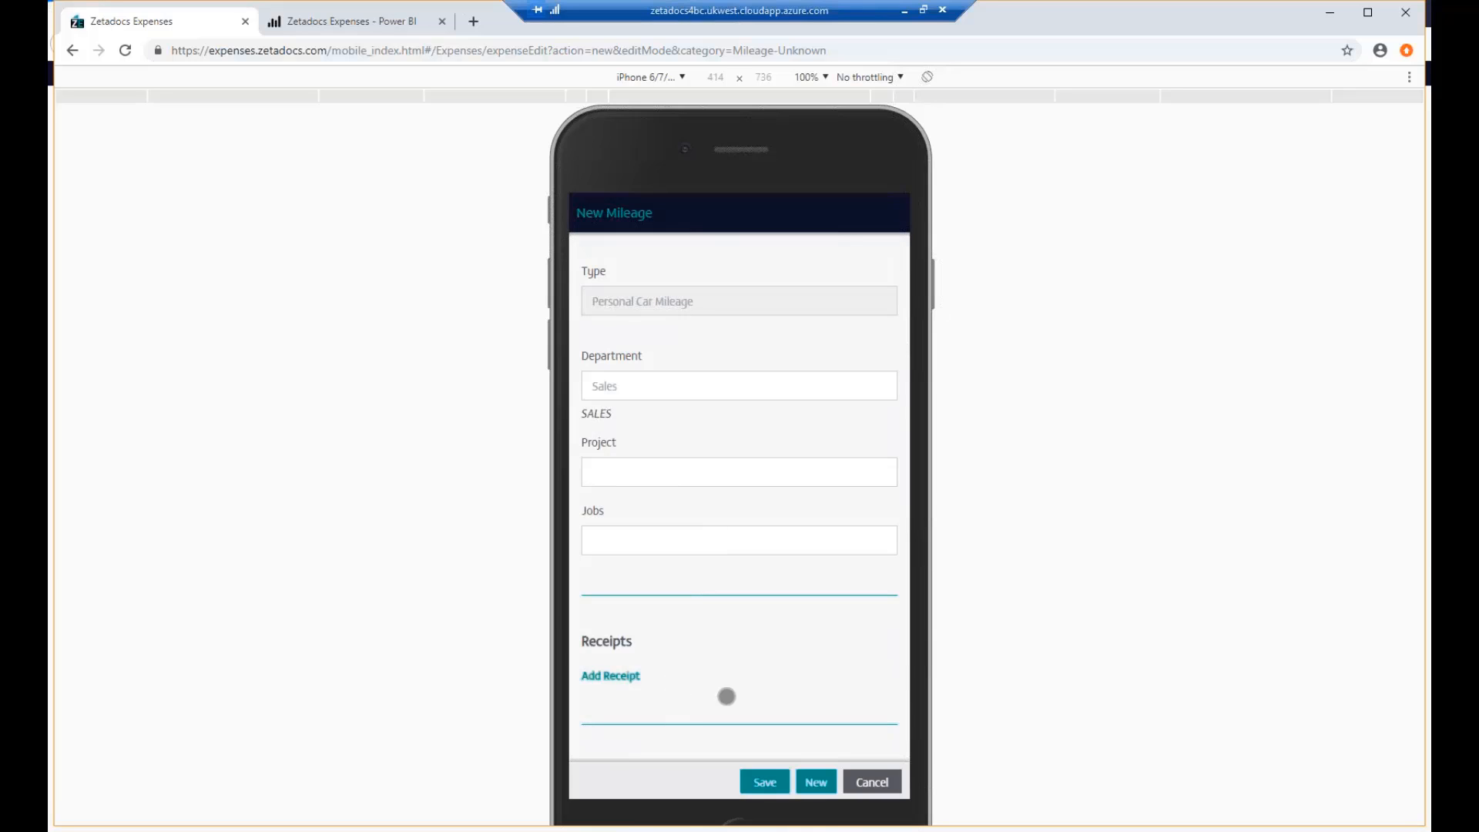
pyautogui.click(774, 783)
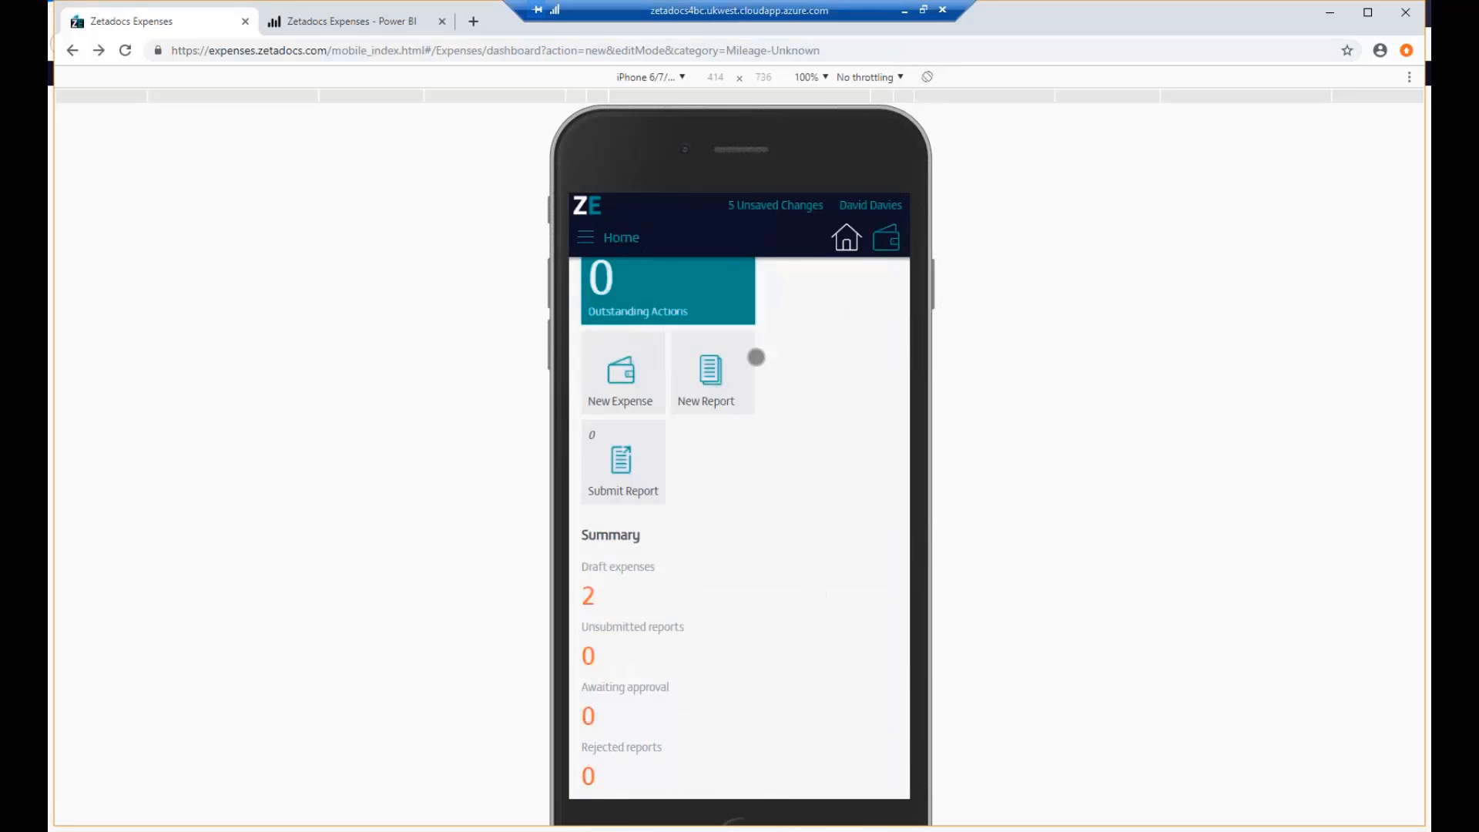
# Create a new expense report and add the Pret A Manger and Personal Car Mileage expenses to it
pyautogui.scroll(-1, 770, 508)
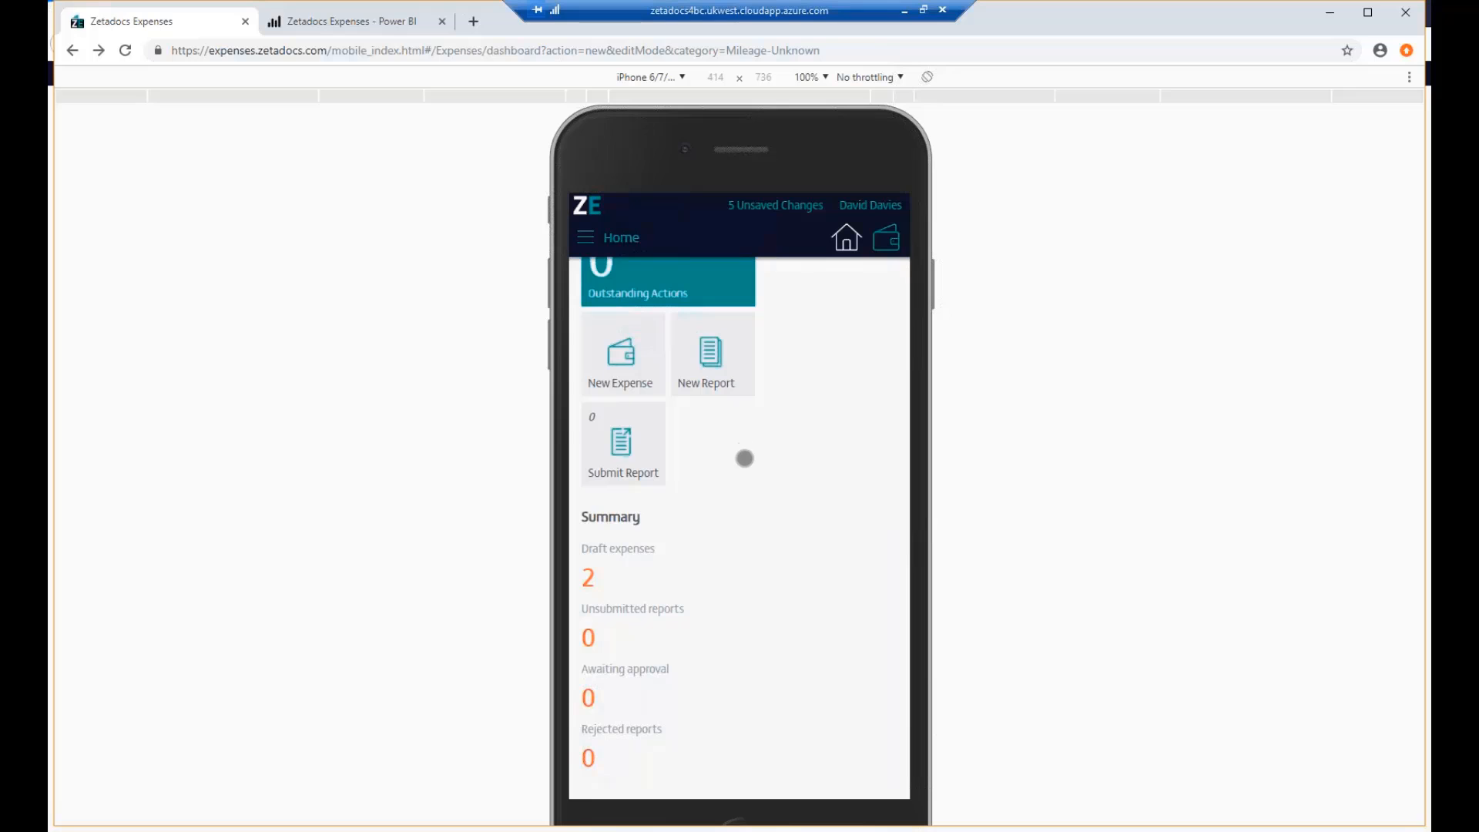
pyautogui.click(705, 367)
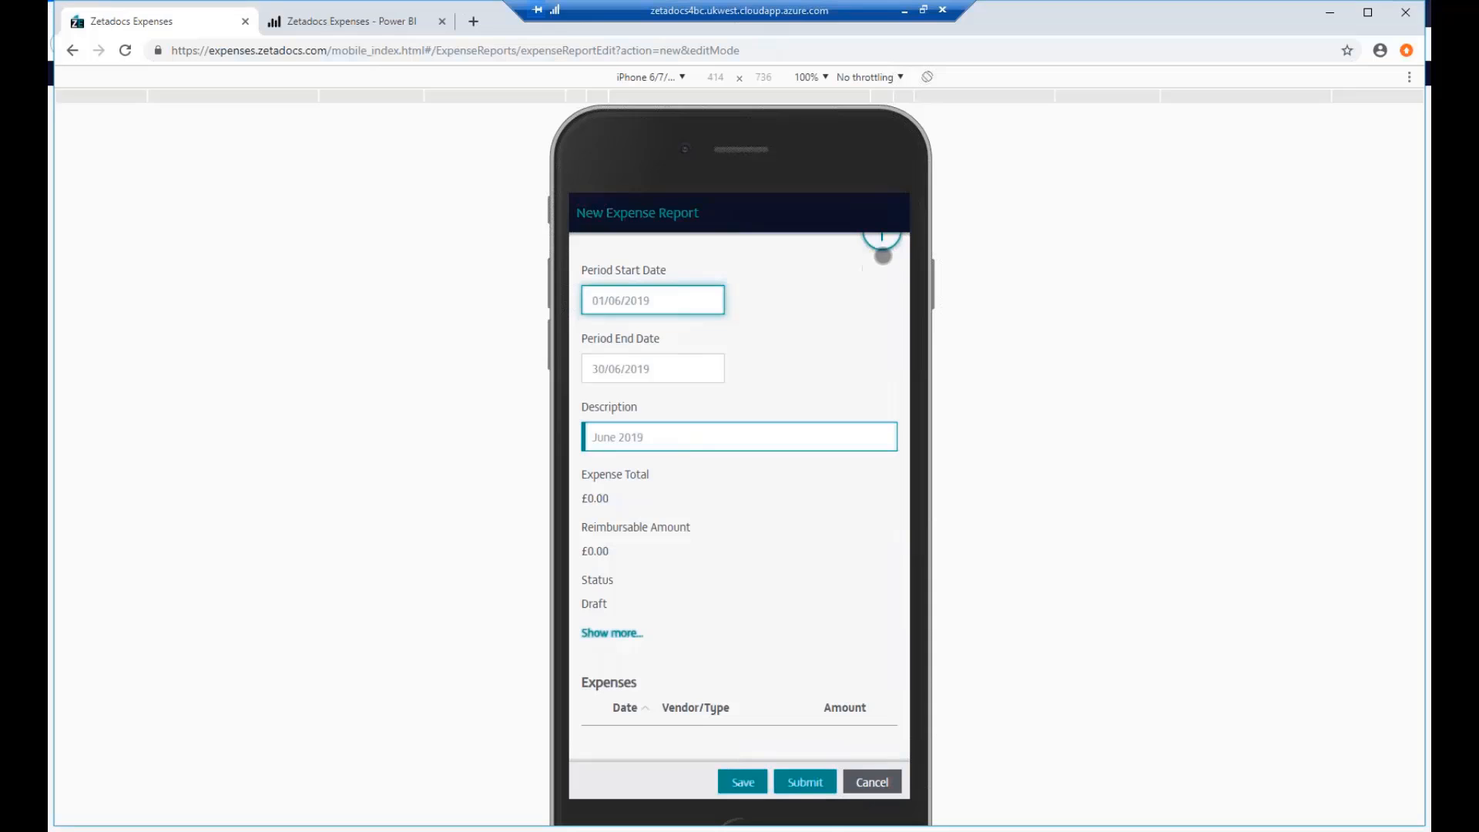
pyautogui.click(882, 238)
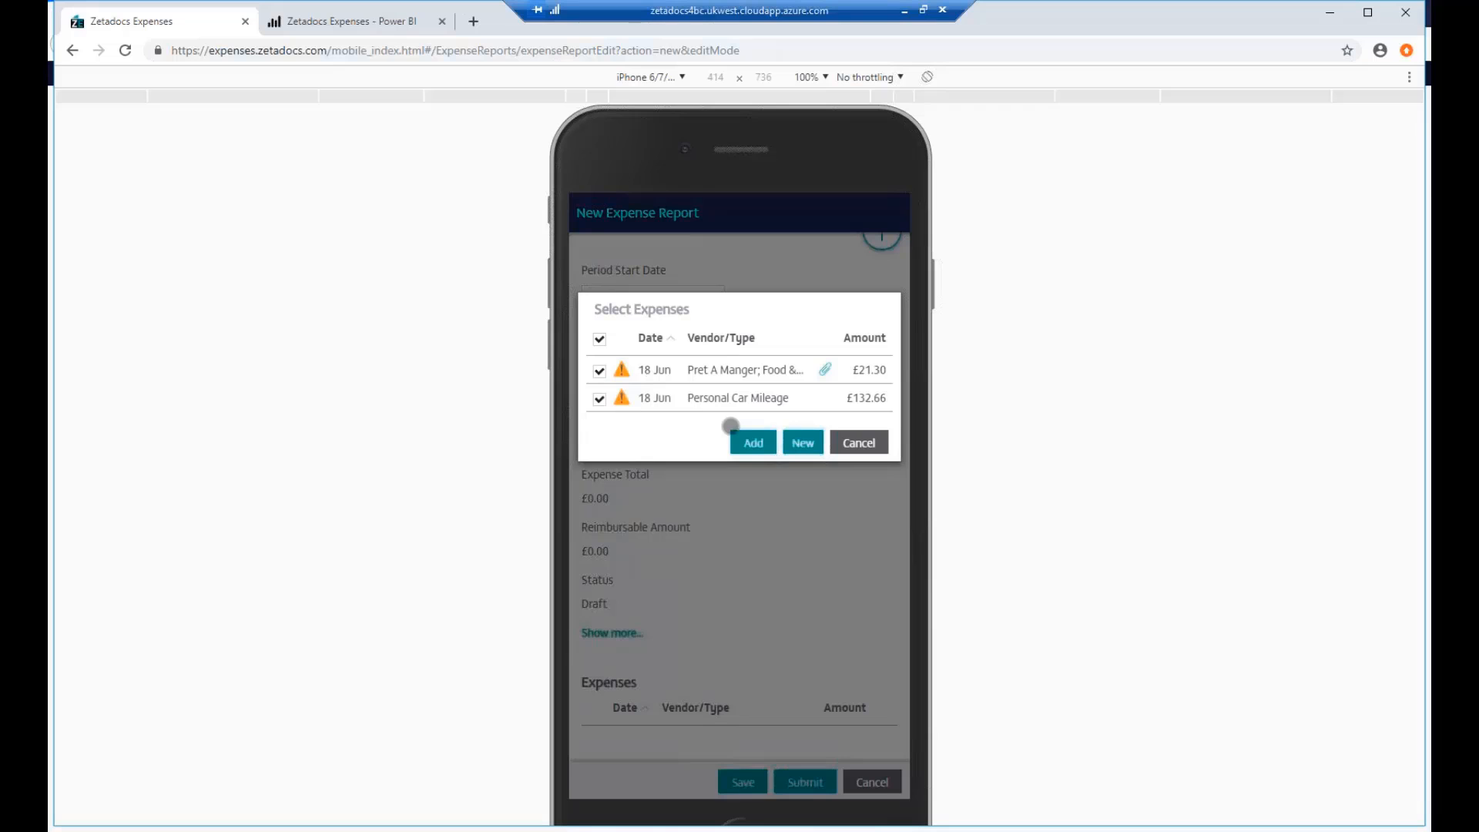
pyautogui.click(755, 445)
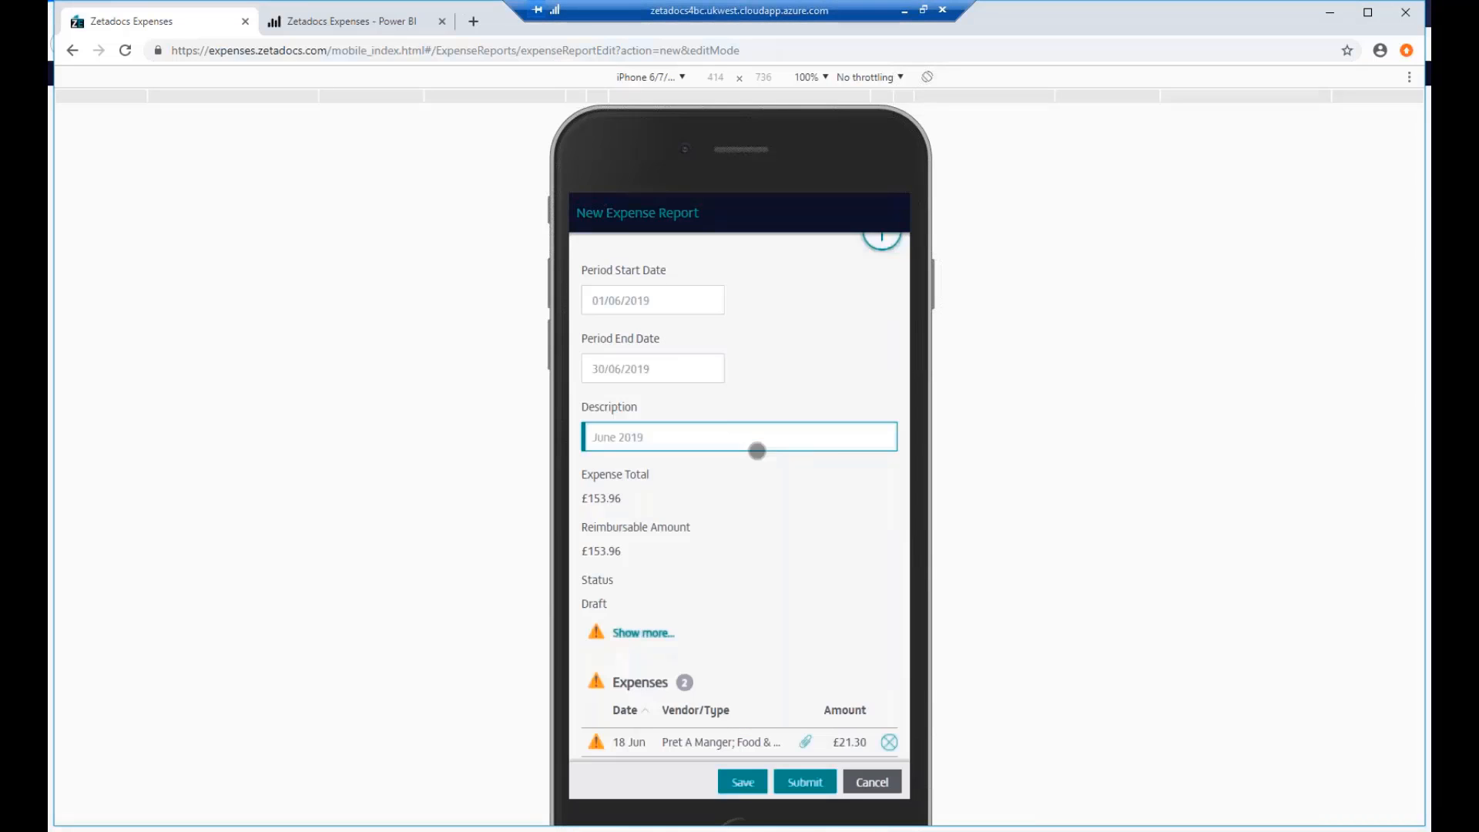
# Submit the June 2019 expense report for approval without correcting the validation warnings, keeping the assigned approver, processor and comment
pyautogui.scroll(-1, 817, 485)
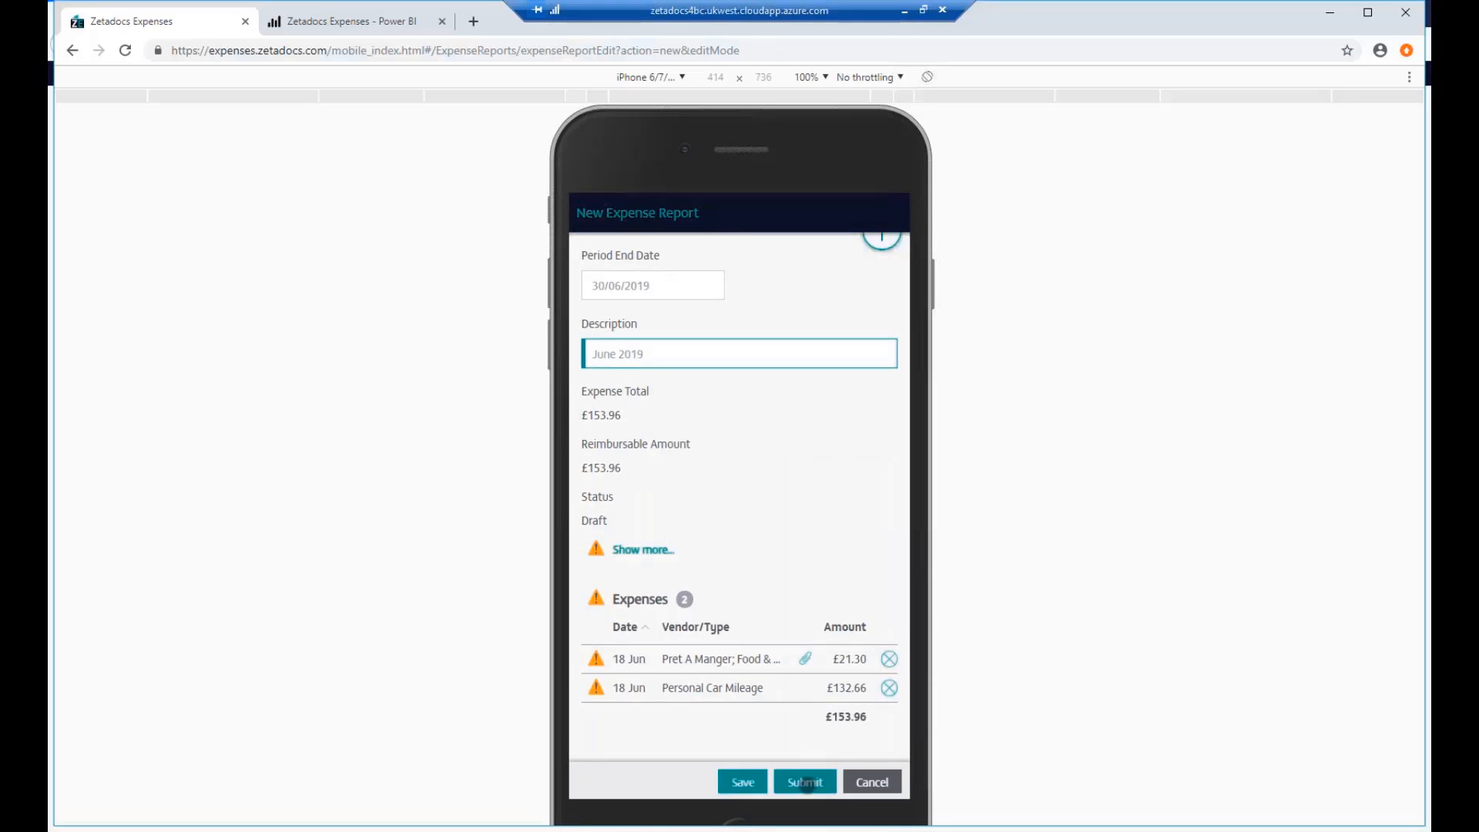
pyautogui.click(806, 783)
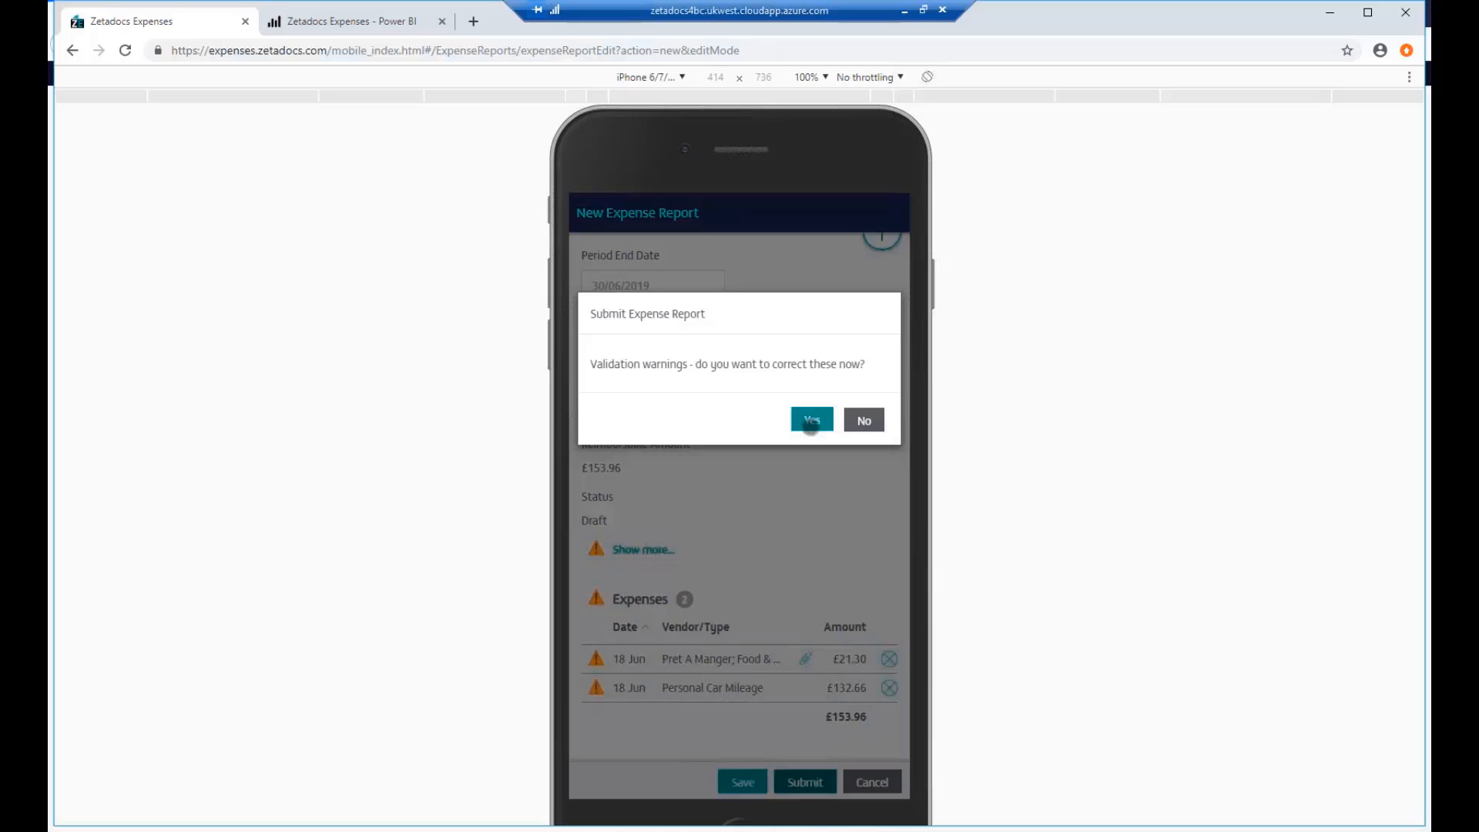
pyautogui.click(811, 426)
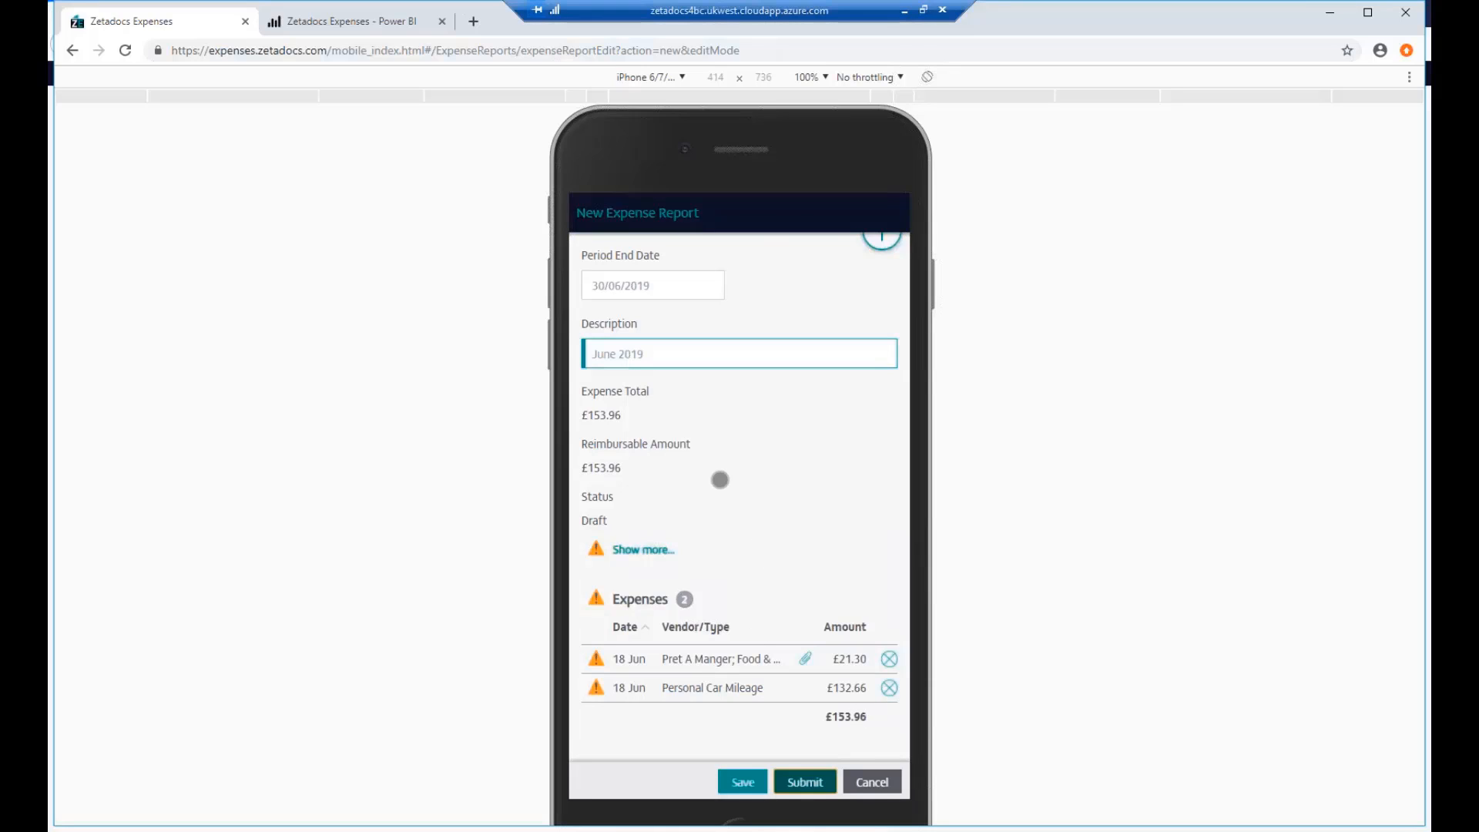
pyautogui.click(815, 782)
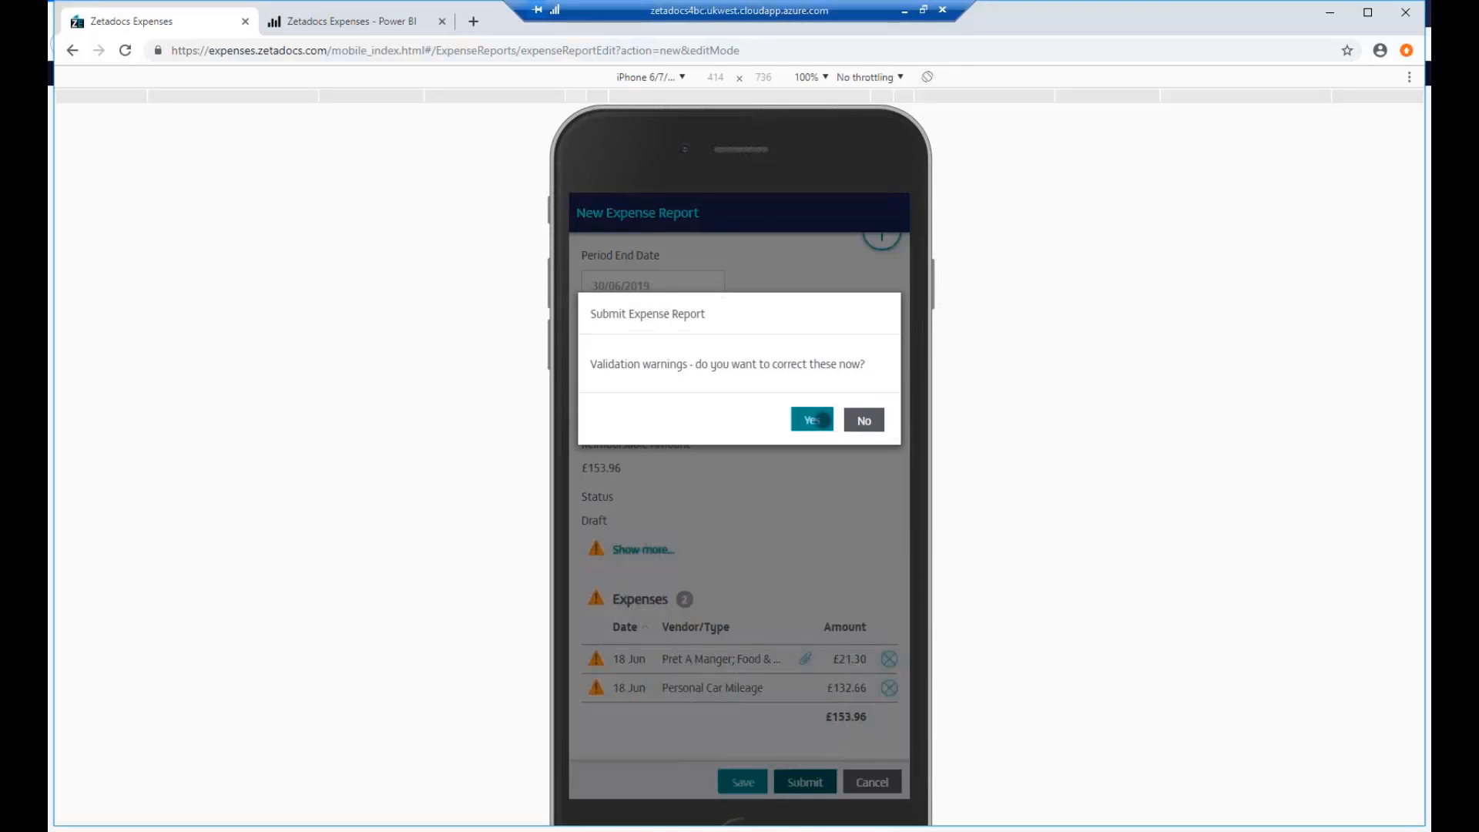
pyautogui.click(865, 421)
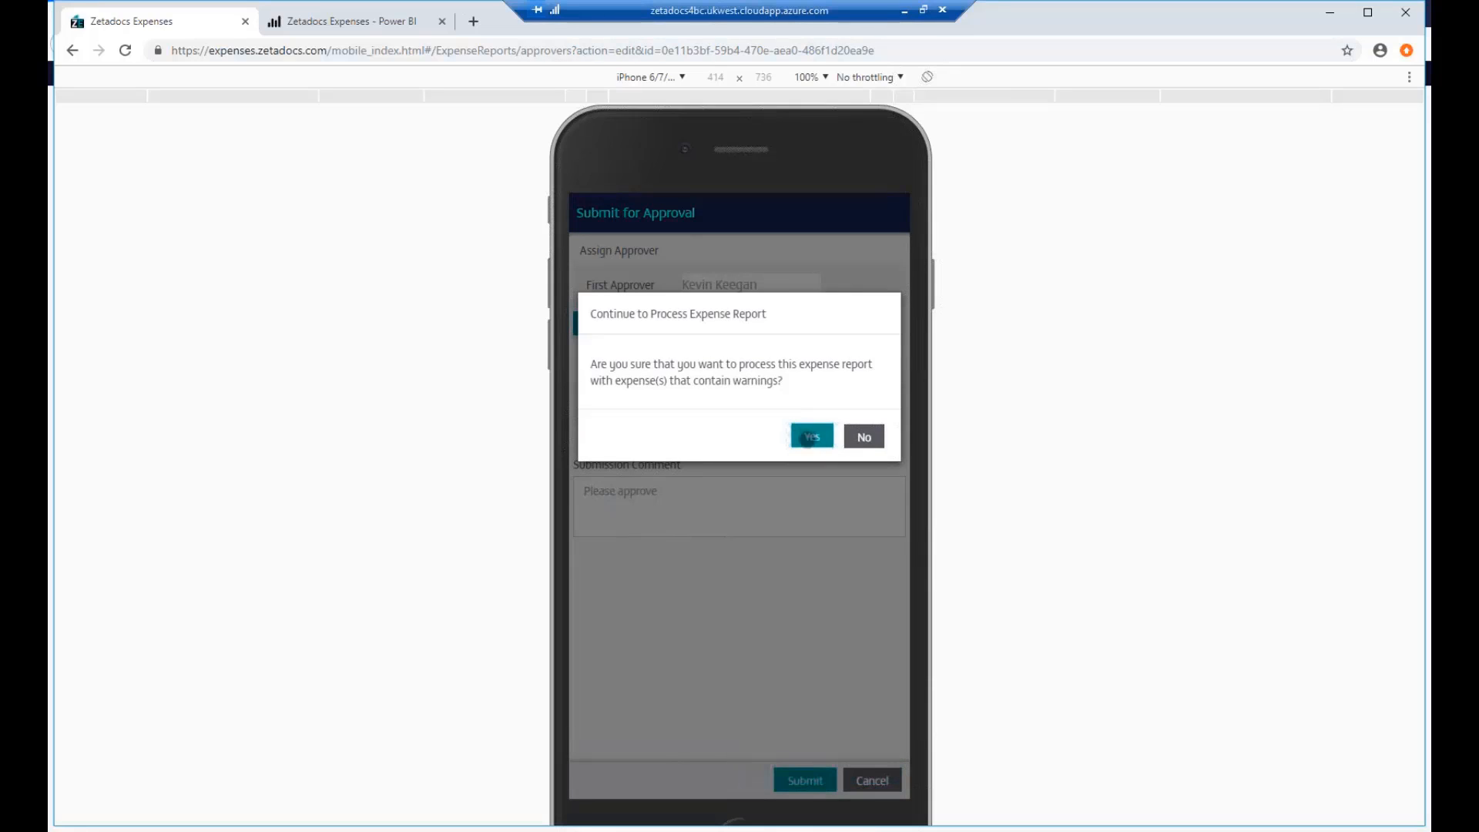
pyautogui.click(814, 436)
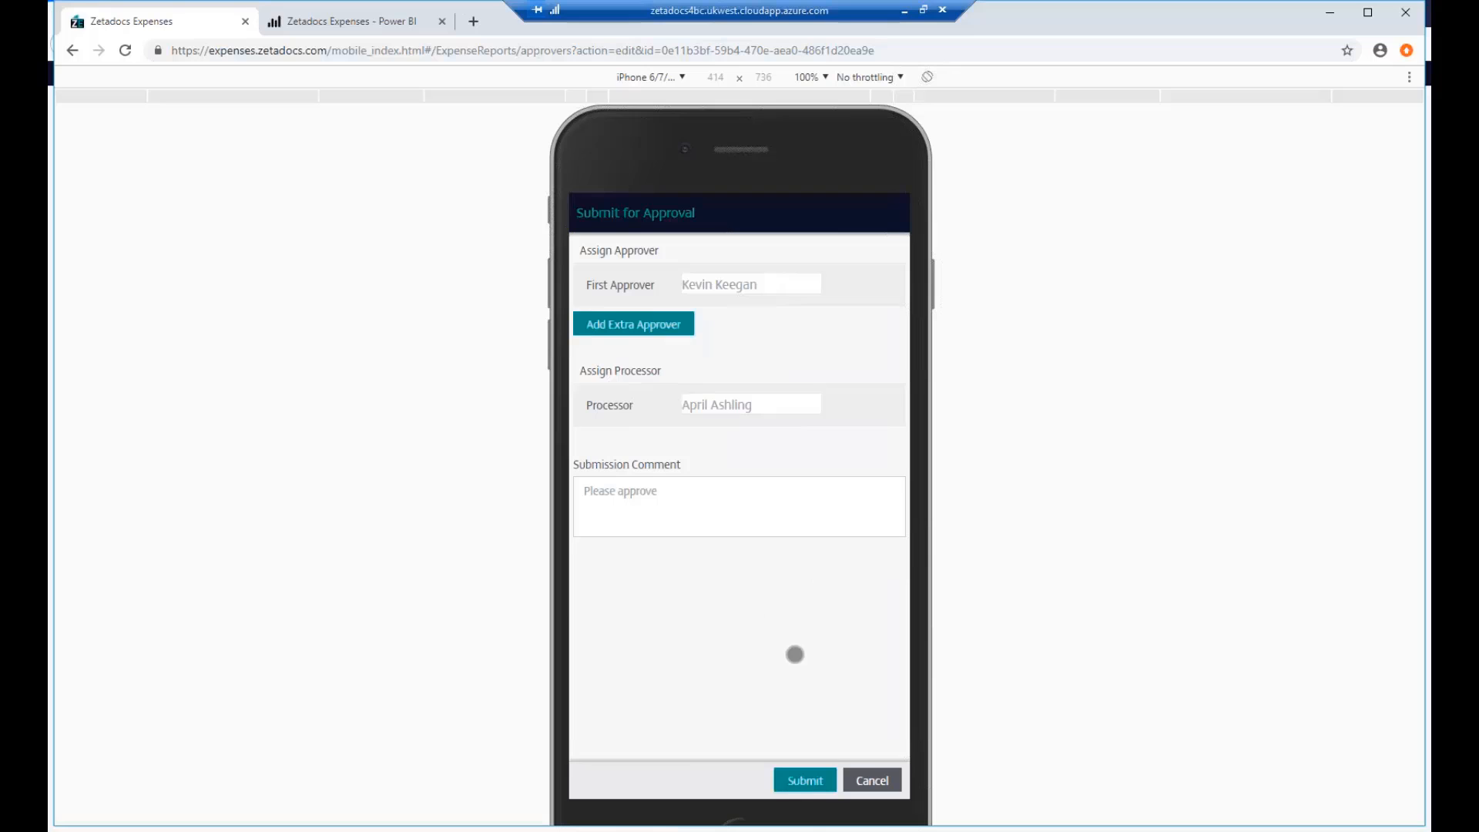
pyautogui.click(808, 781)
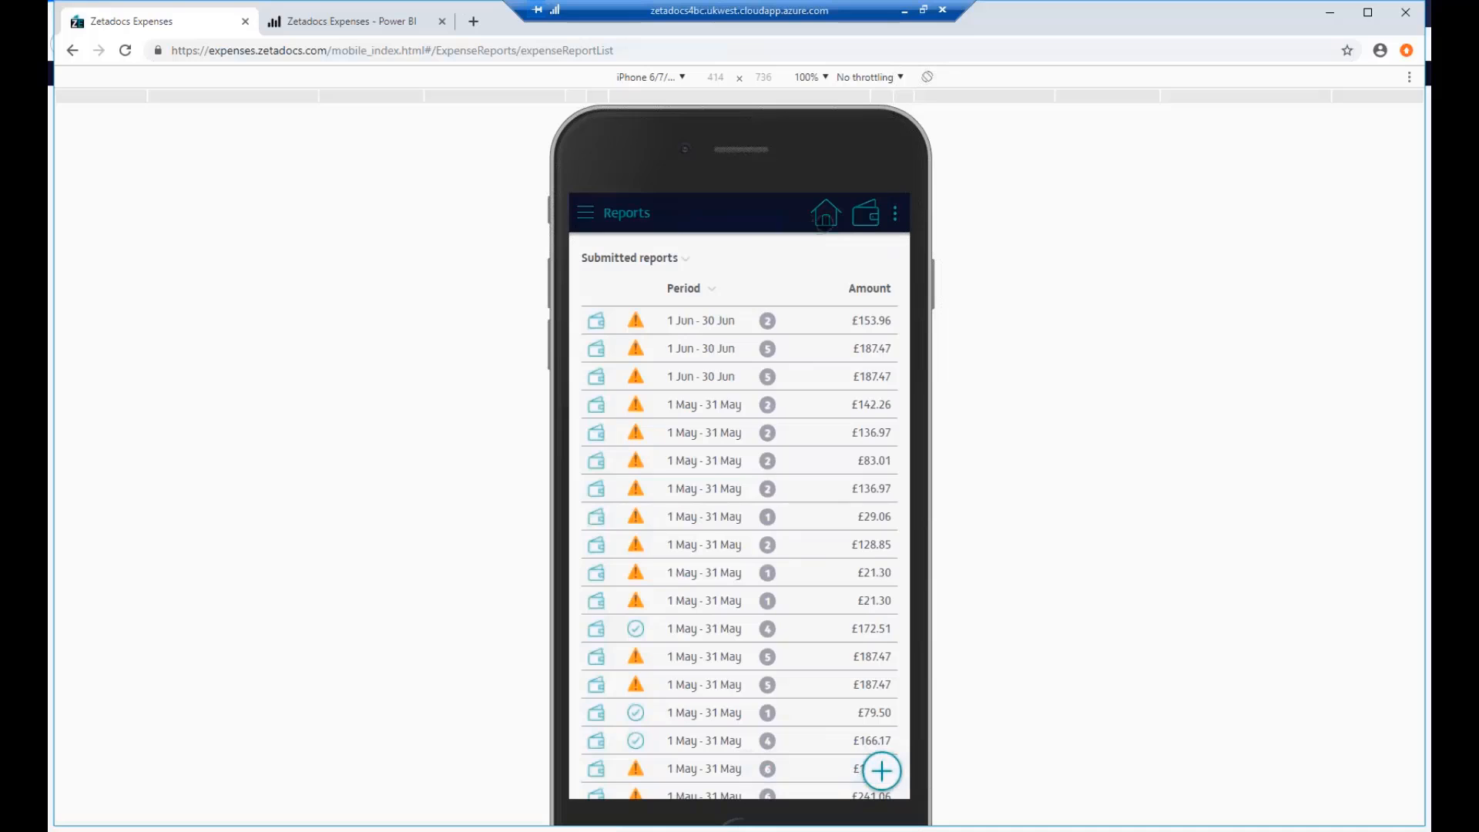
# Return to the home dashboard, switch to the approver's Zetadocs Expenses browser window and refresh its dashboard
pyautogui.click(824, 220)
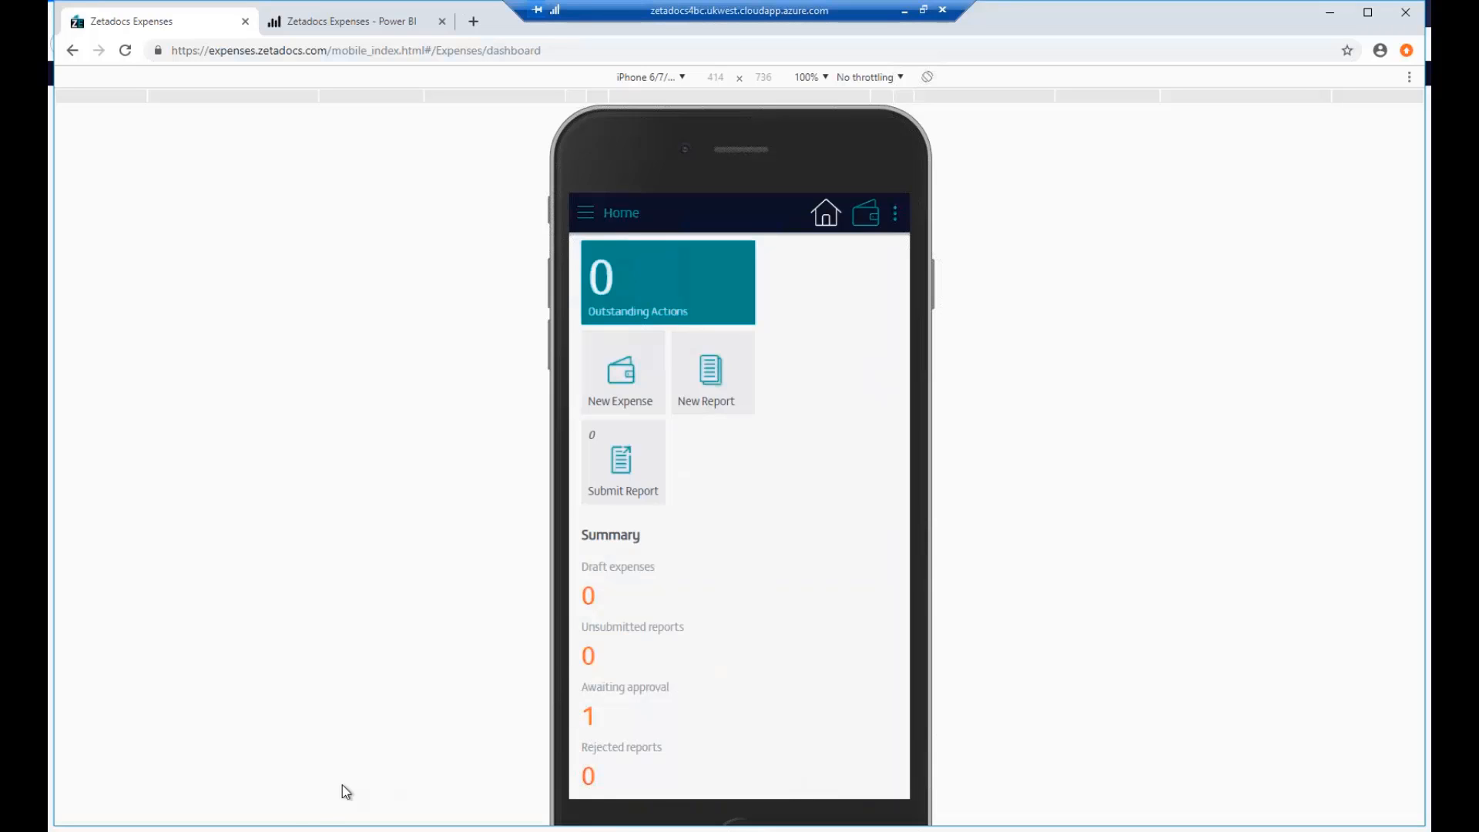
pyautogui.click(273, 830)
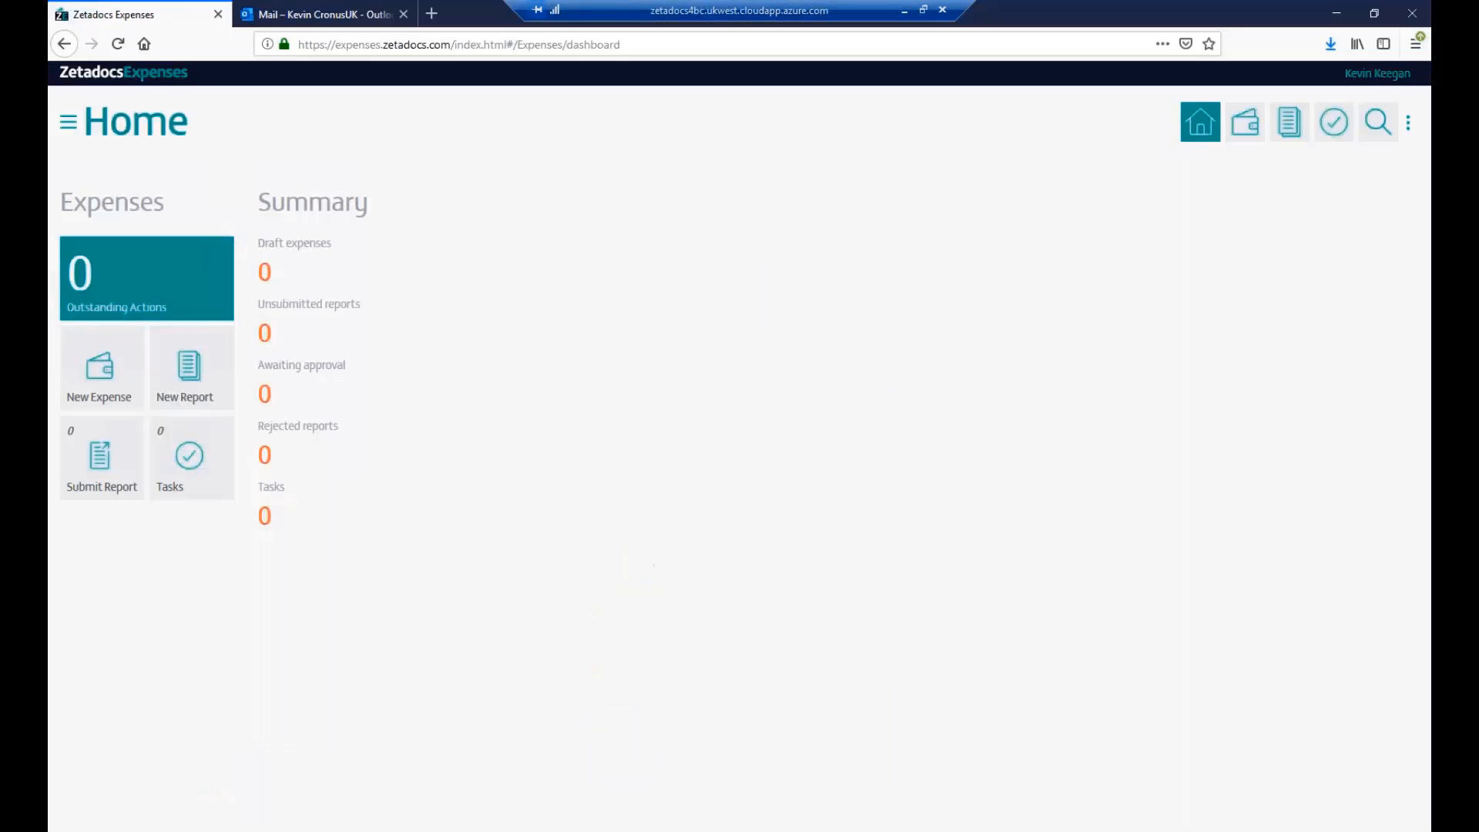
pyautogui.click(1409, 128)
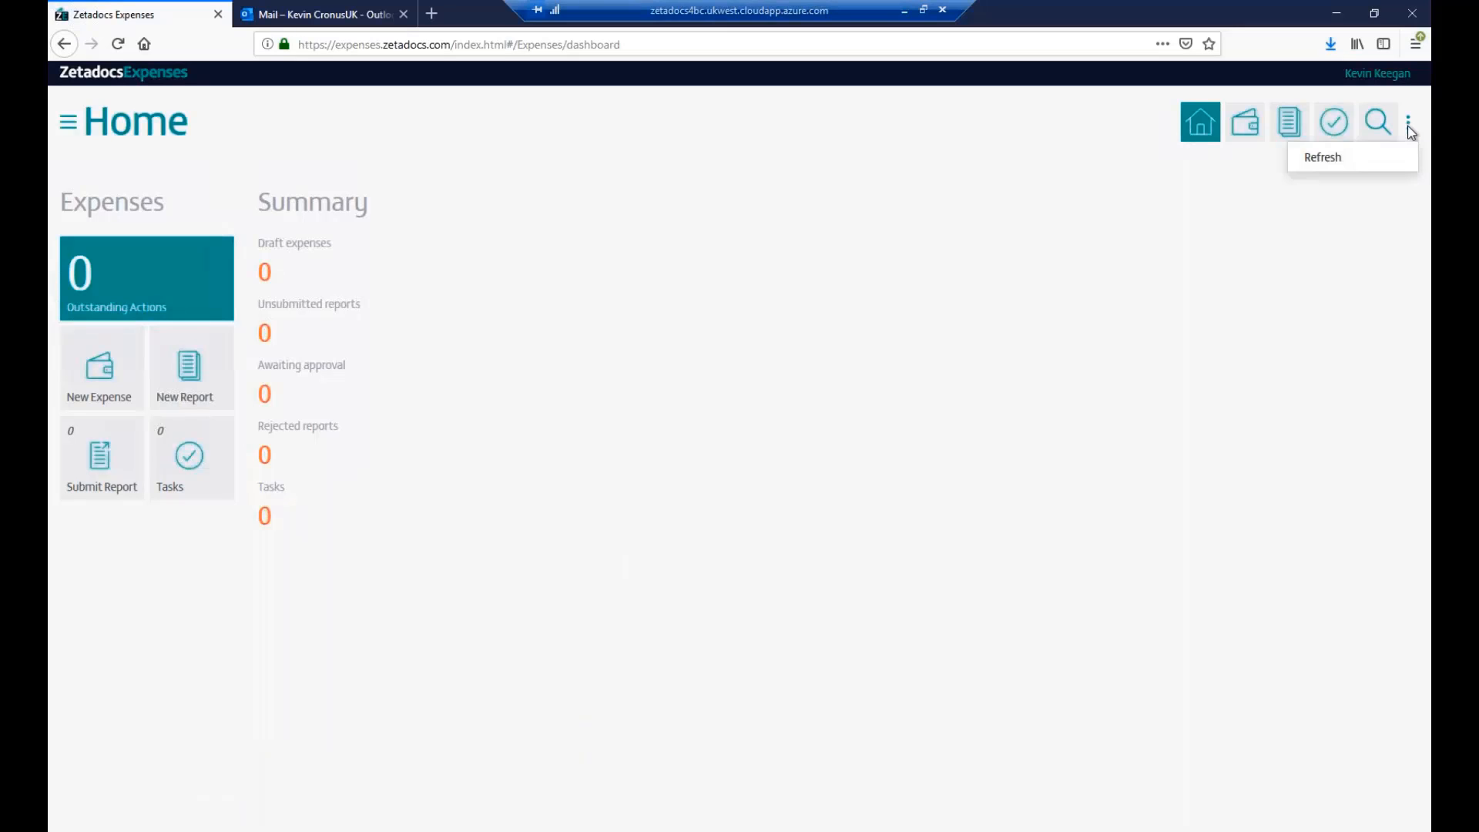
pyautogui.click(1329, 162)
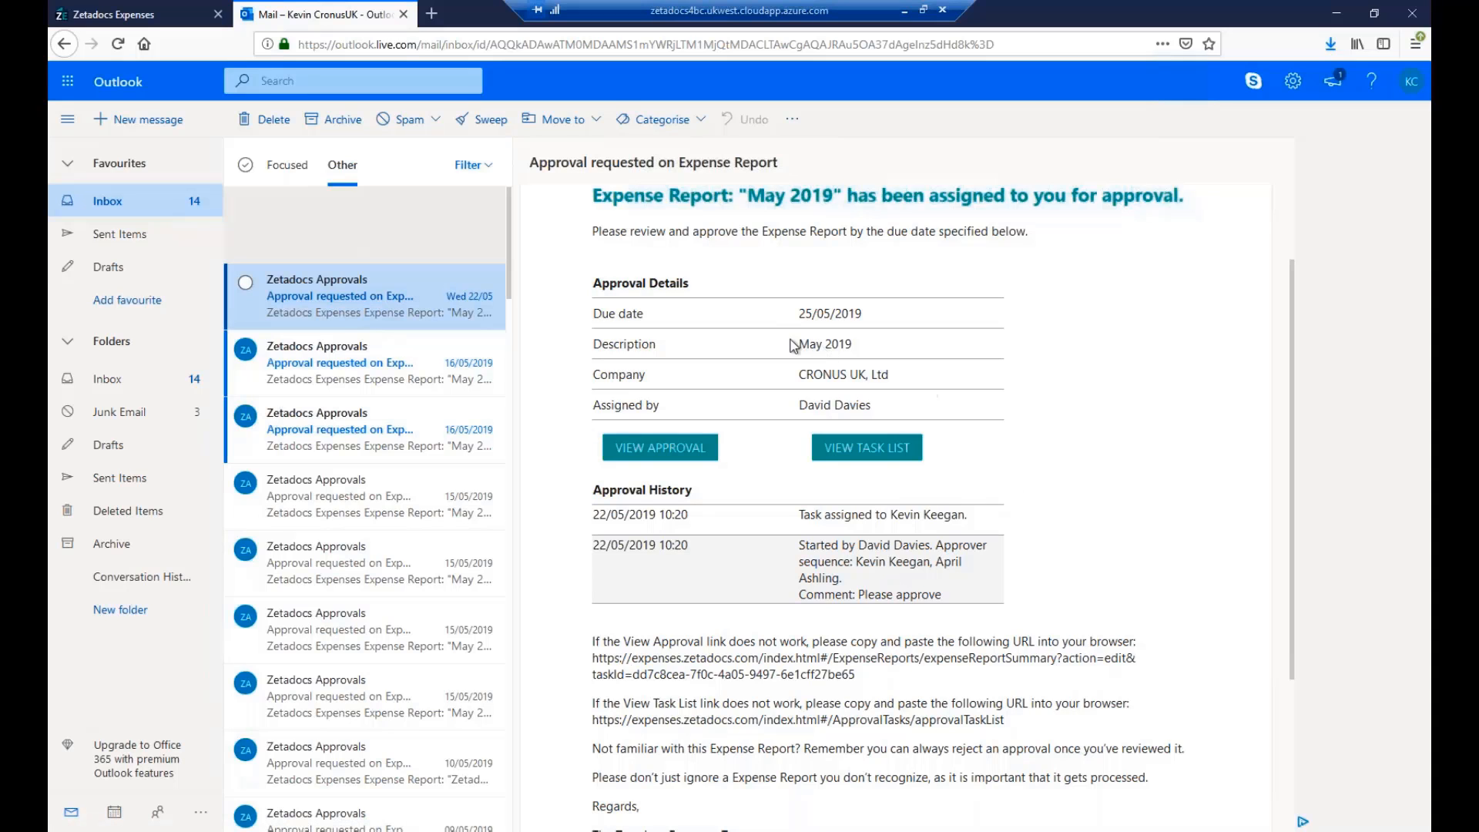
# Return from the Outlook approval e-mail to Zetadocs Expenses and open the submitted expense report from the approver's tasks
pyautogui.click(116, 14)
pyautogui.click(269, 513)
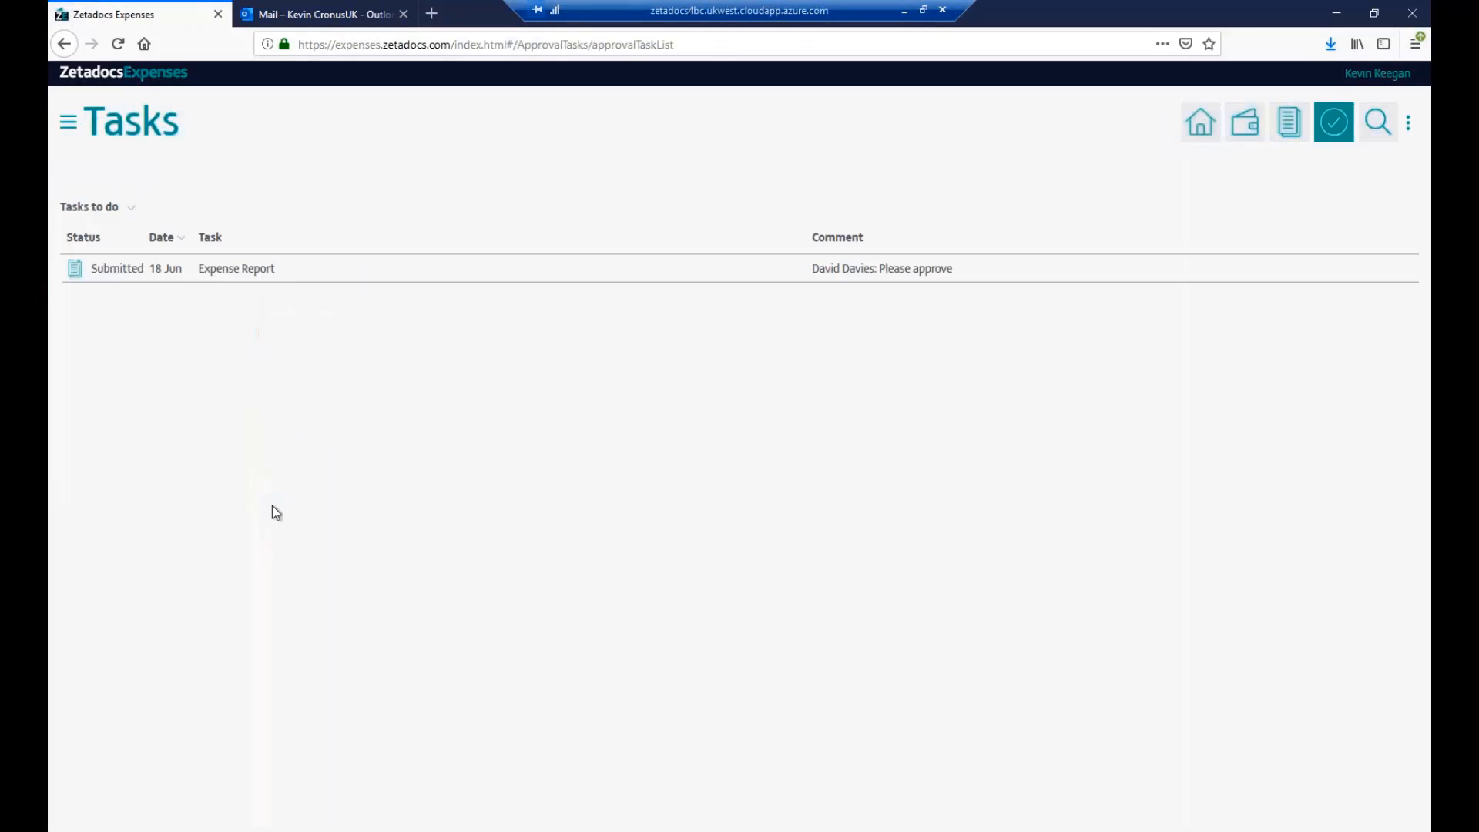
pyautogui.click(230, 271)
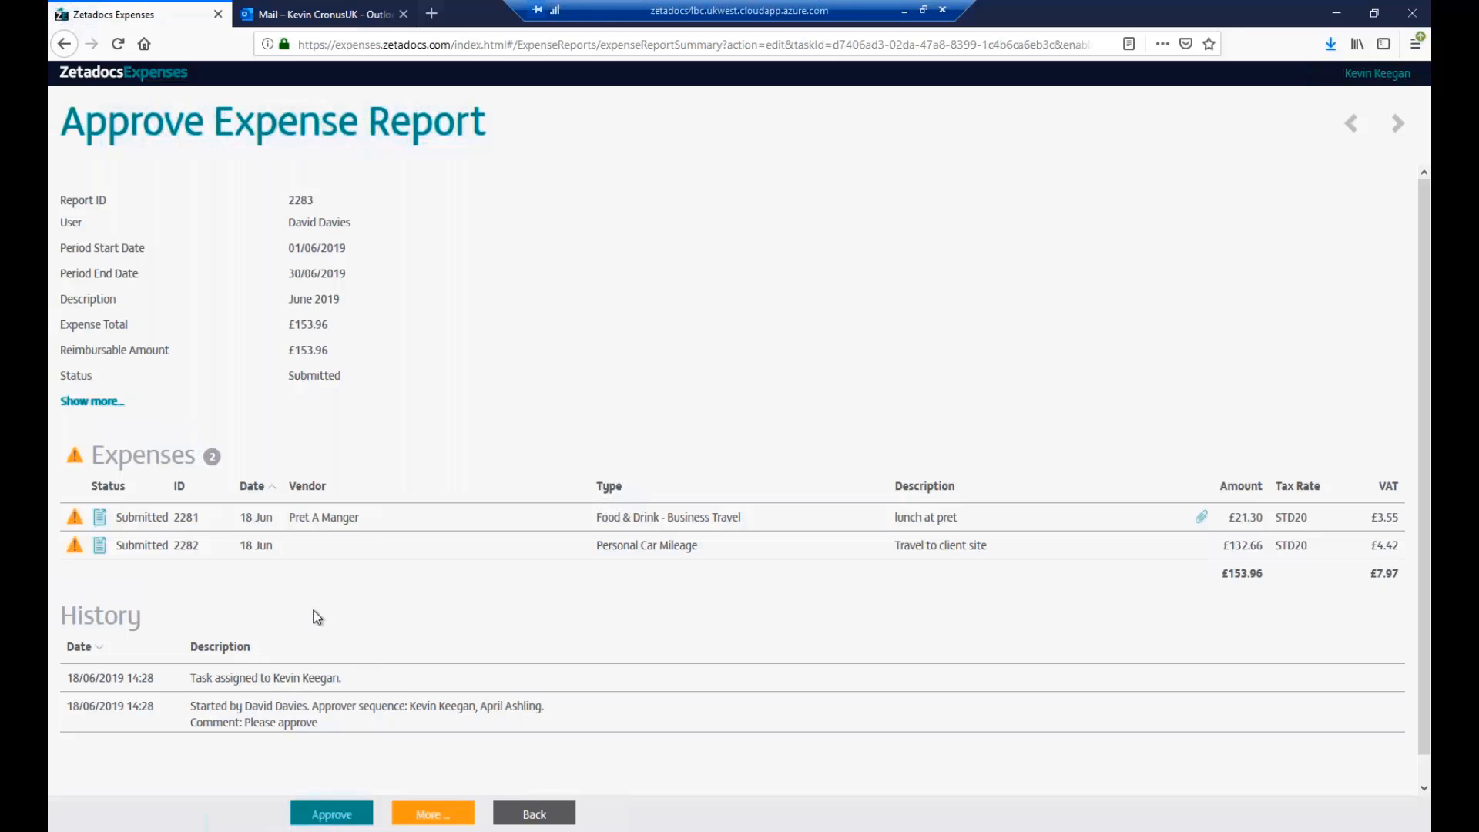
# Open the Pret A Manger expense and review its details, receipt and the additional approval options
pyautogui.click(344, 517)
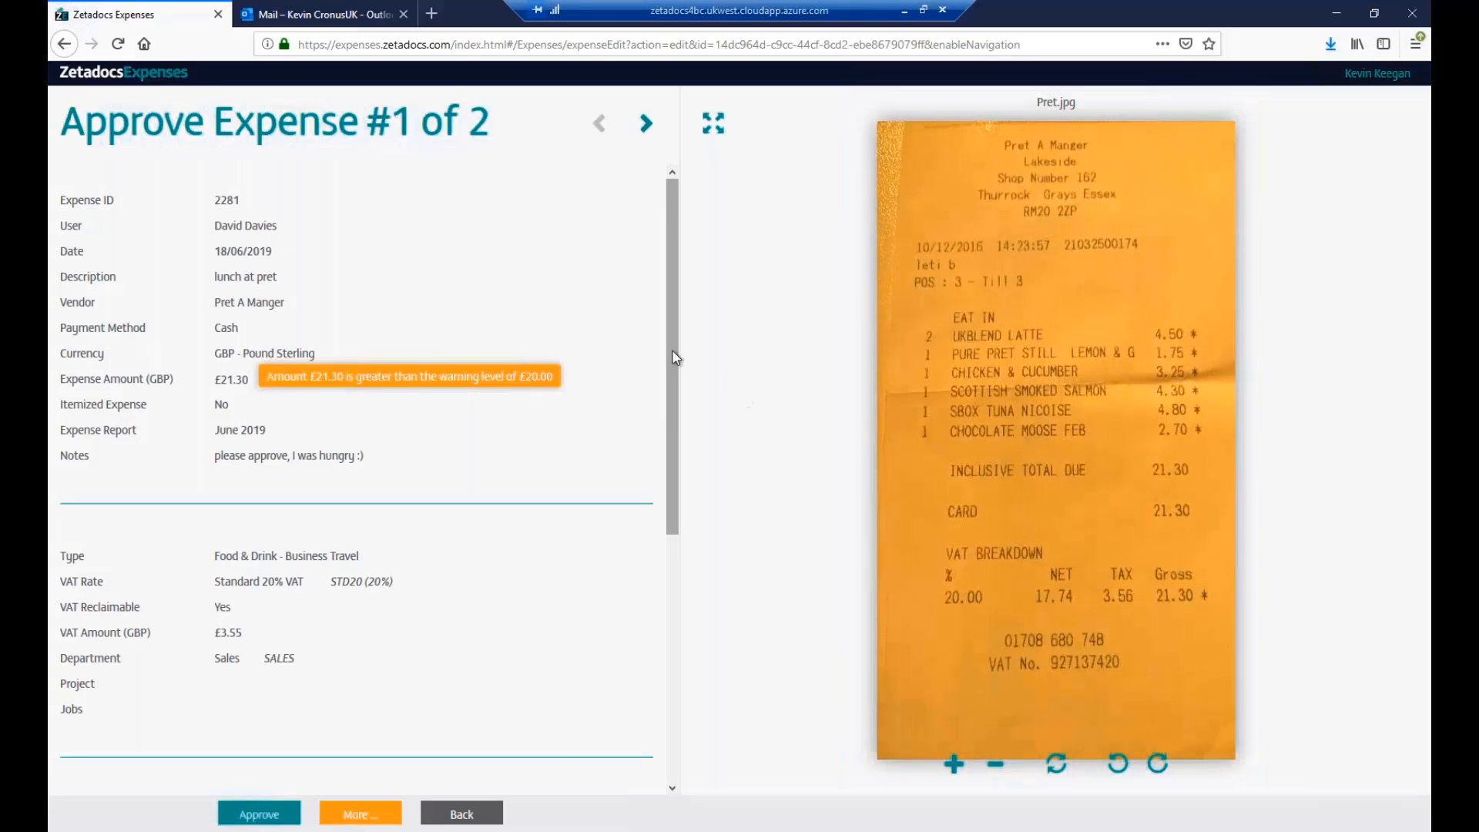
pyautogui.moveTo(676, 358); pyautogui.dragTo(650, 601)
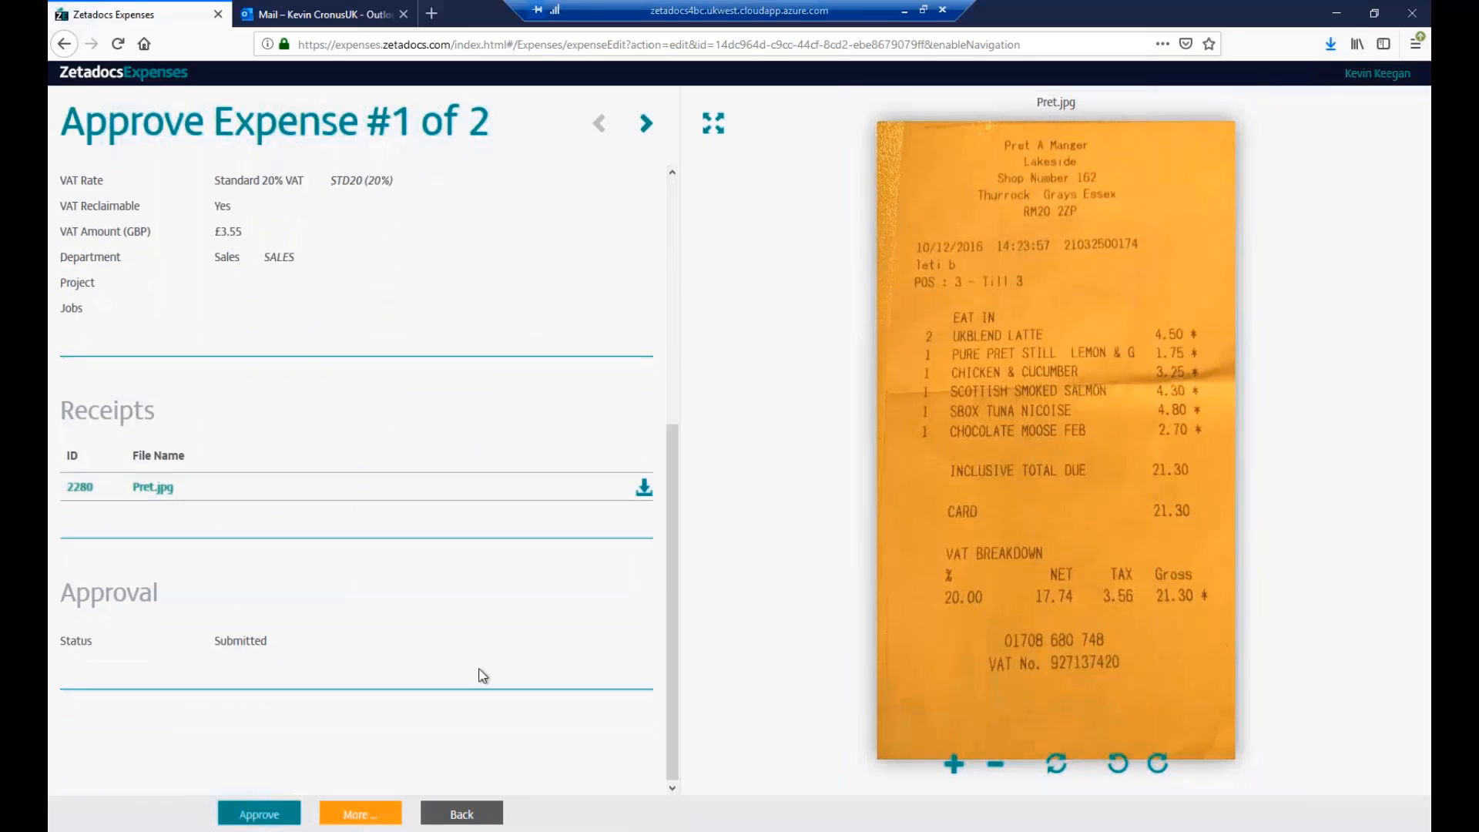
pyautogui.click(360, 812)
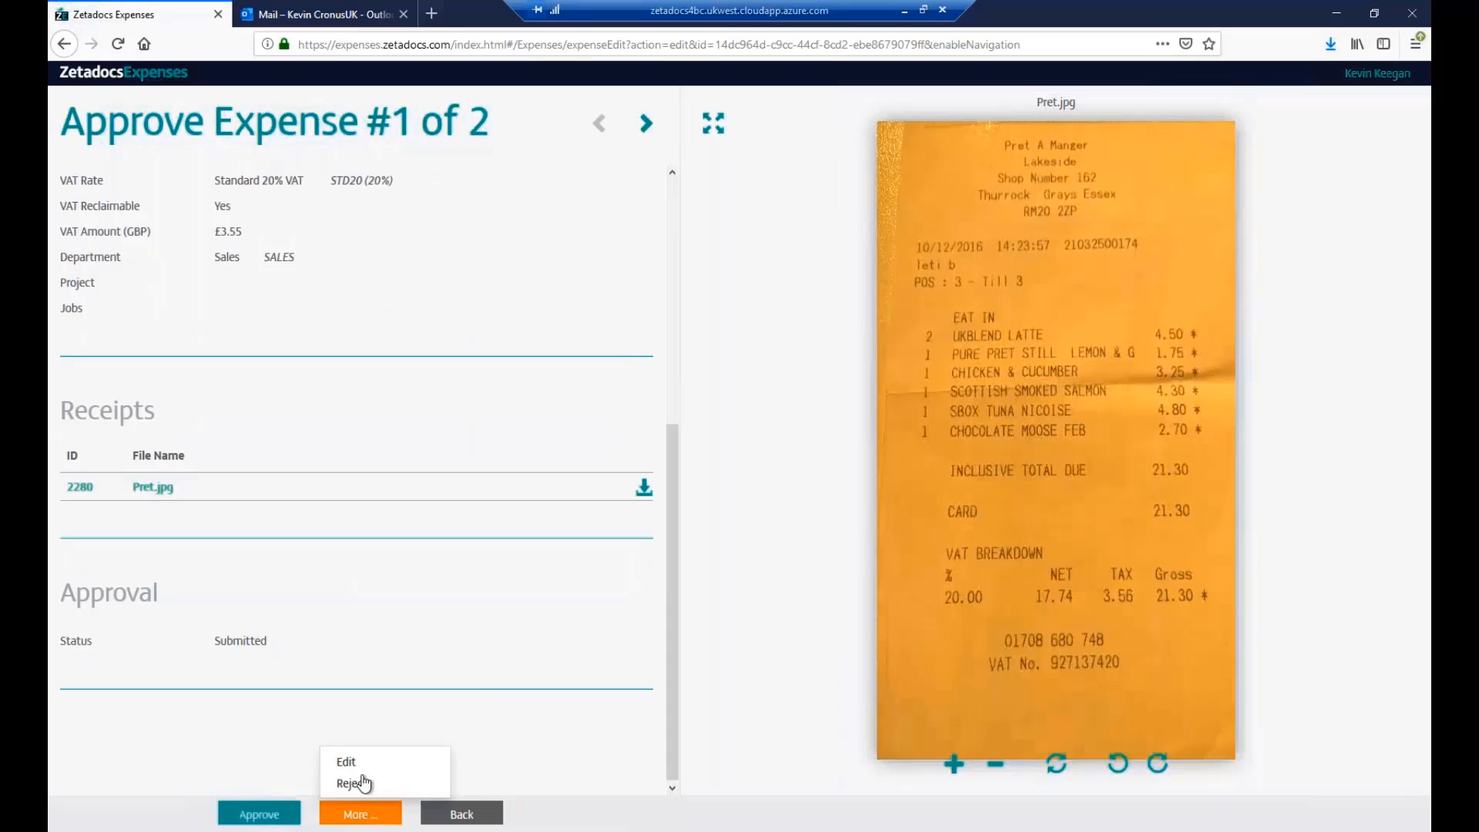
pyautogui.click(564, 720)
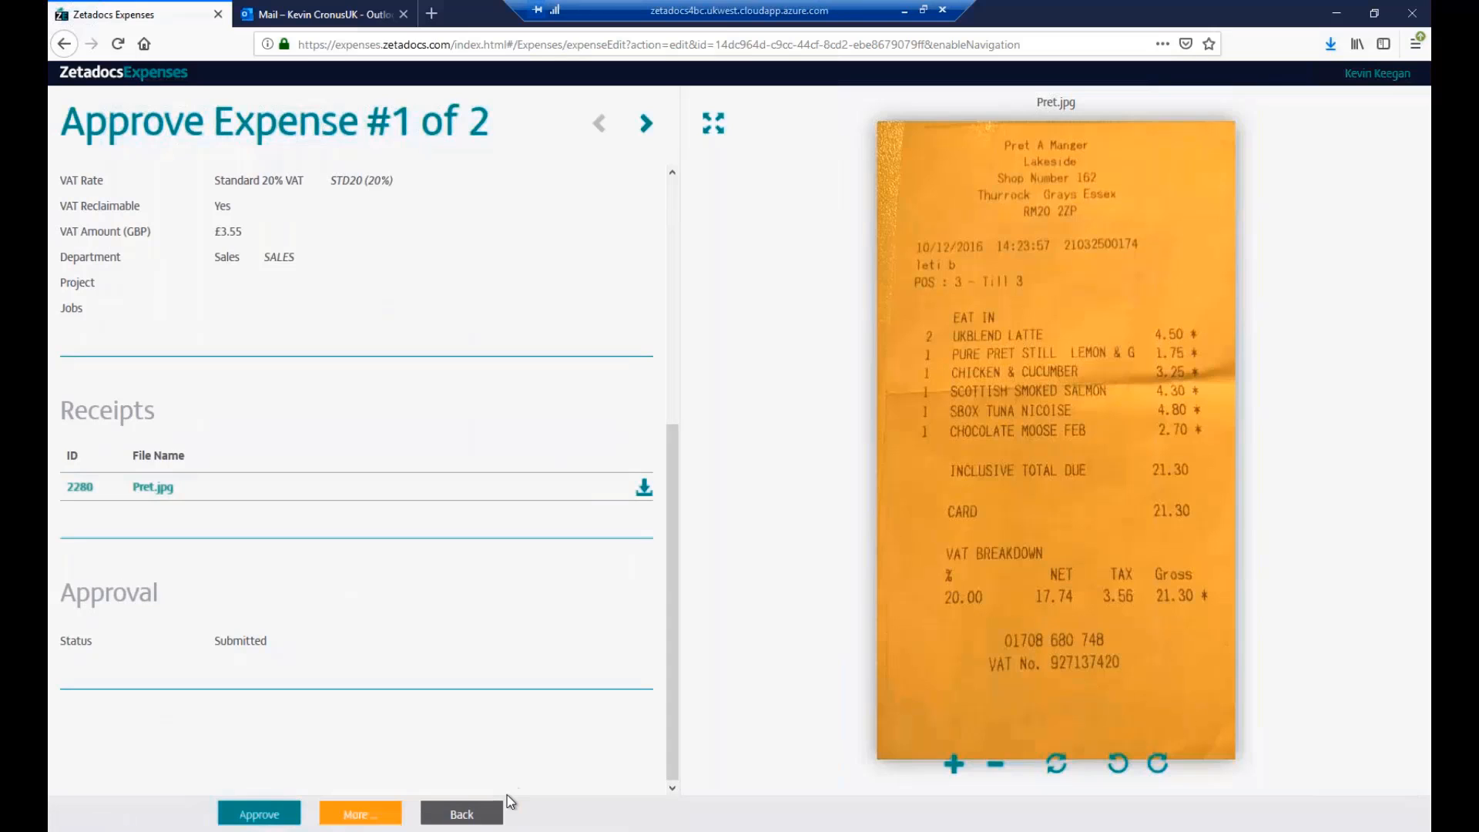
# Return to the expense report, review the Personal Car Mileage expense's details, and check the report's additional approval options
pyautogui.click(470, 815)
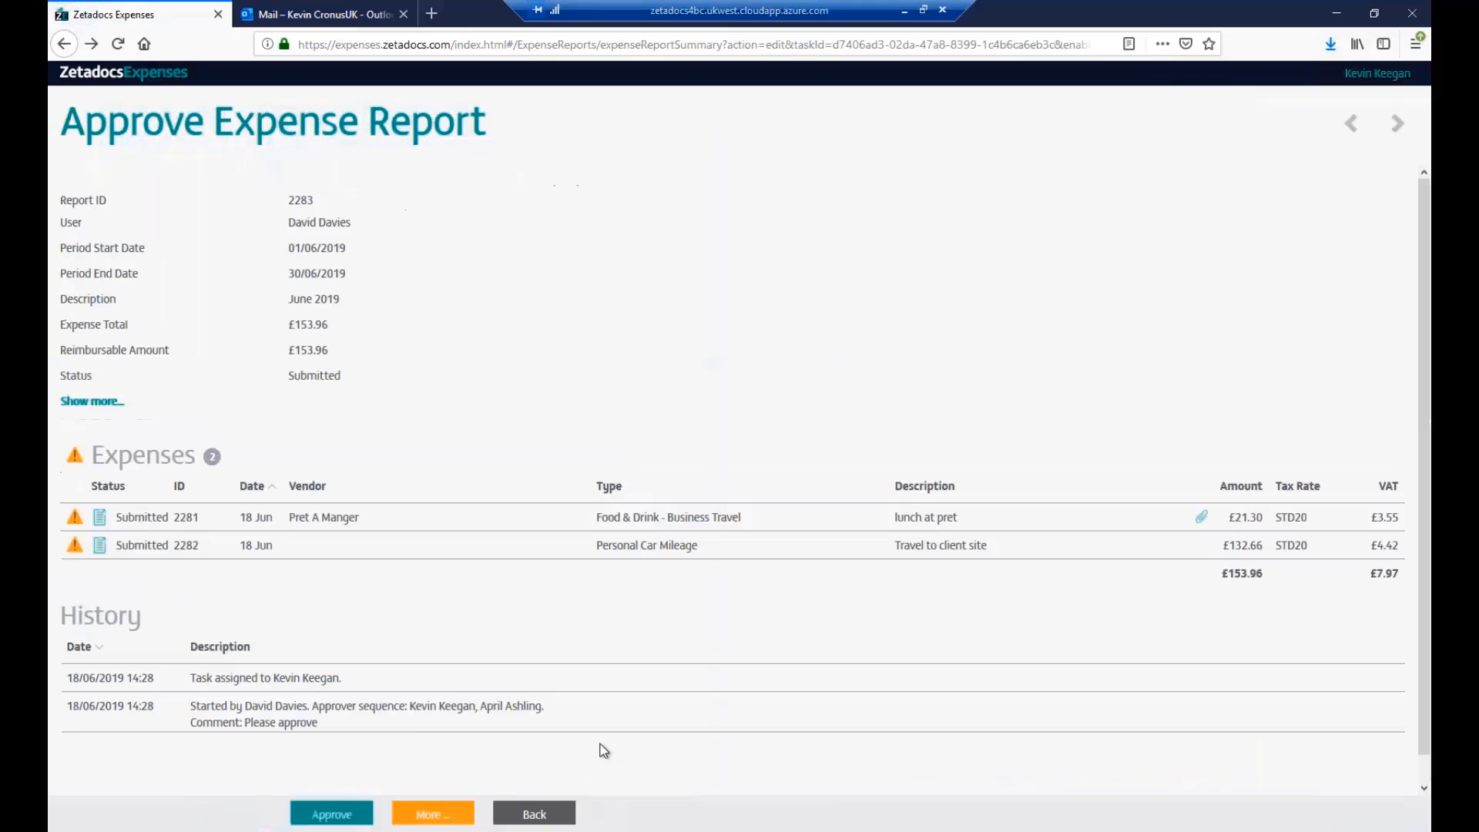
pyautogui.click(316, 553)
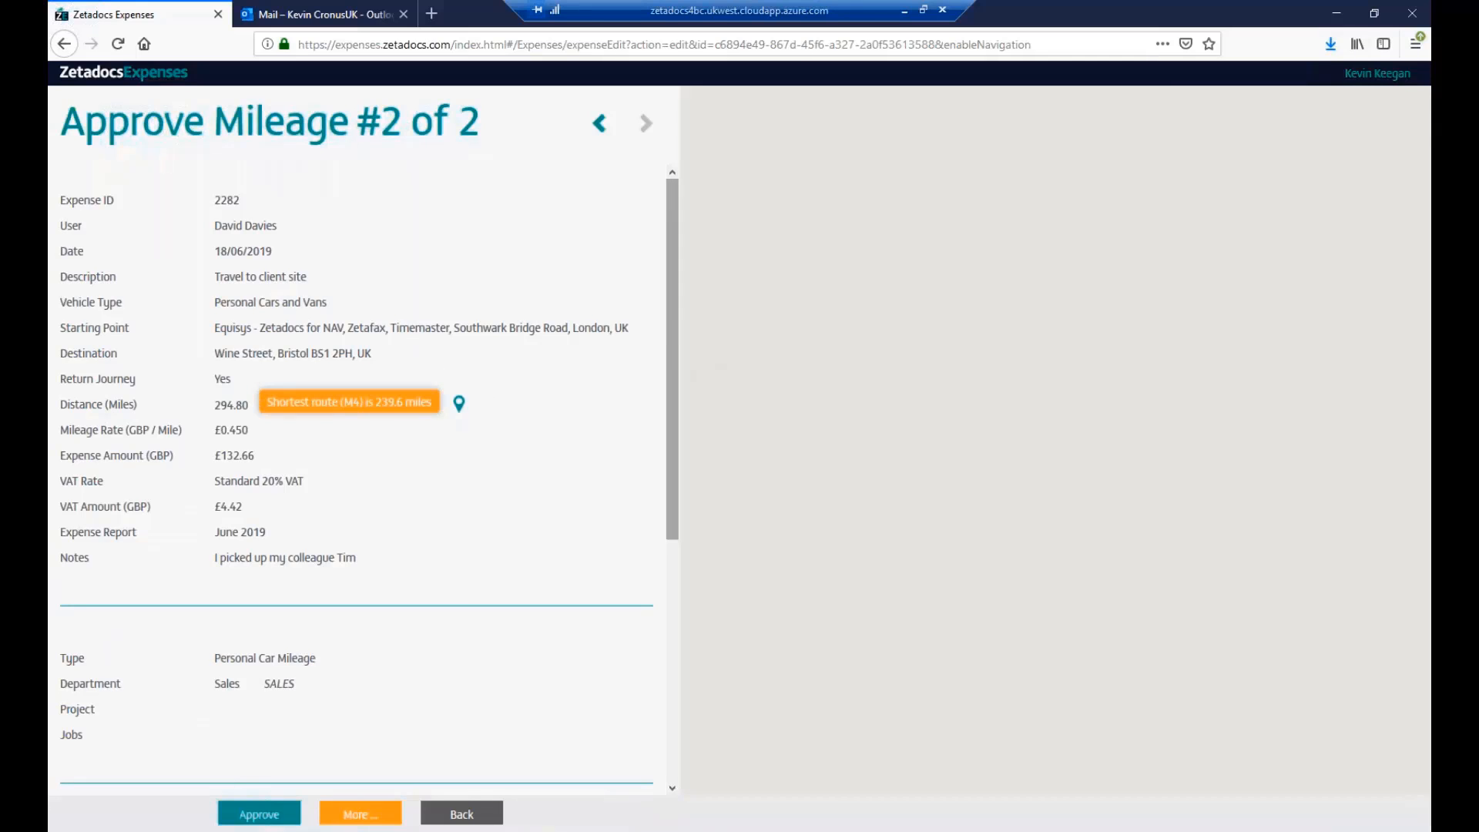
pyautogui.moveTo(670, 359); pyautogui.dragTo(654, 555)
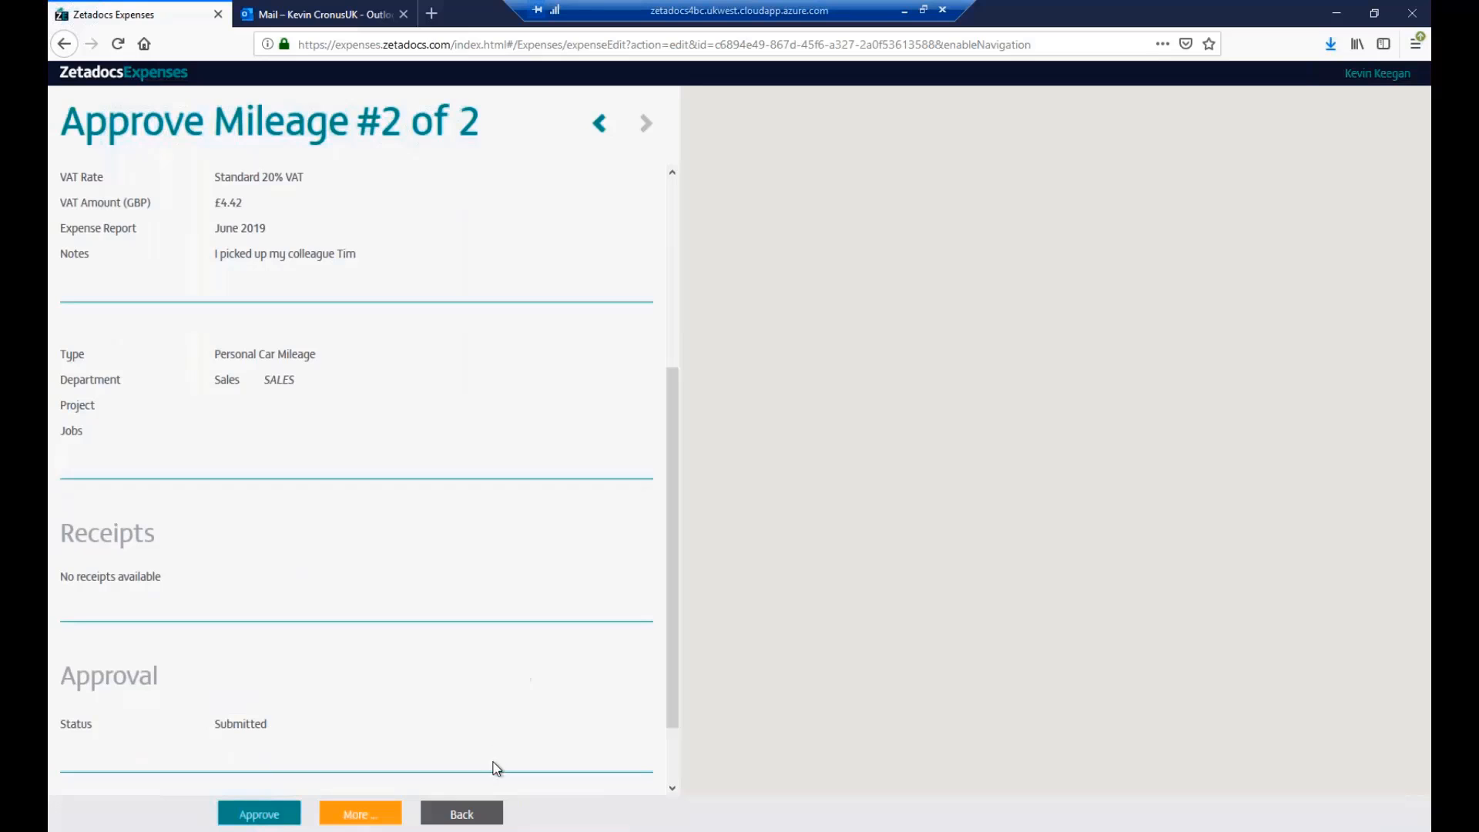
pyautogui.click(479, 812)
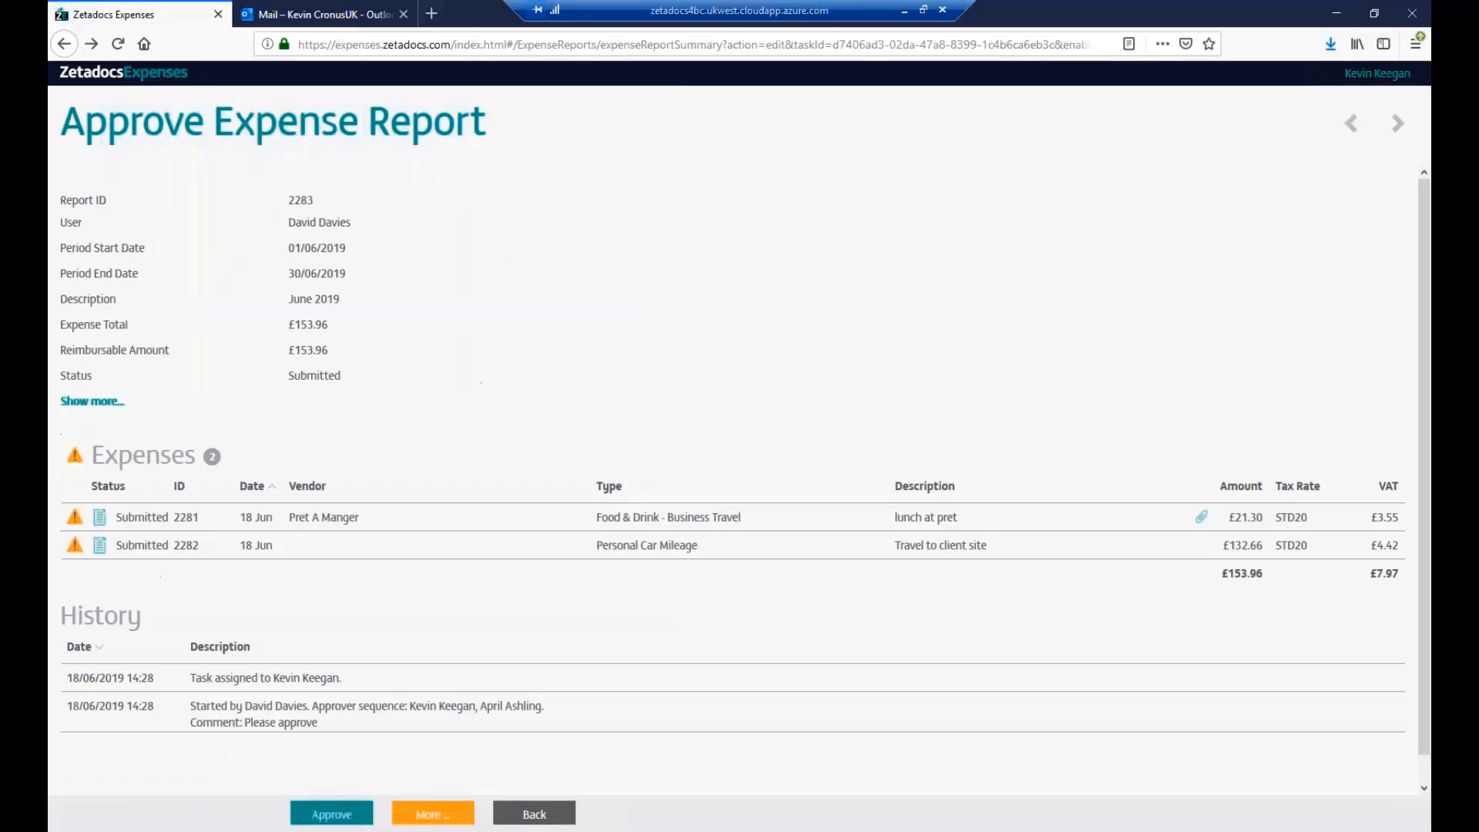
pyautogui.click(431, 813)
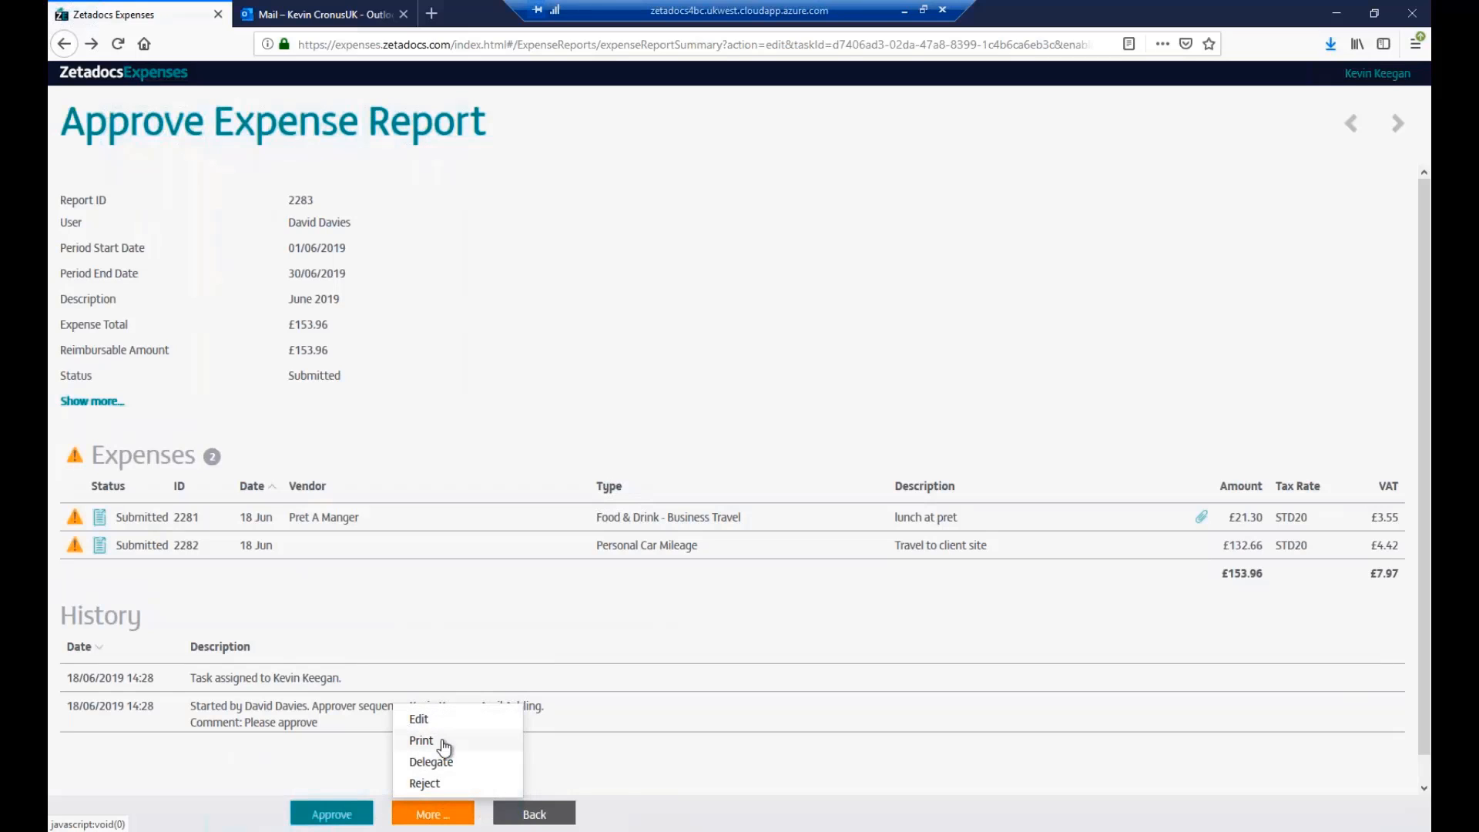
pyautogui.click(378, 770)
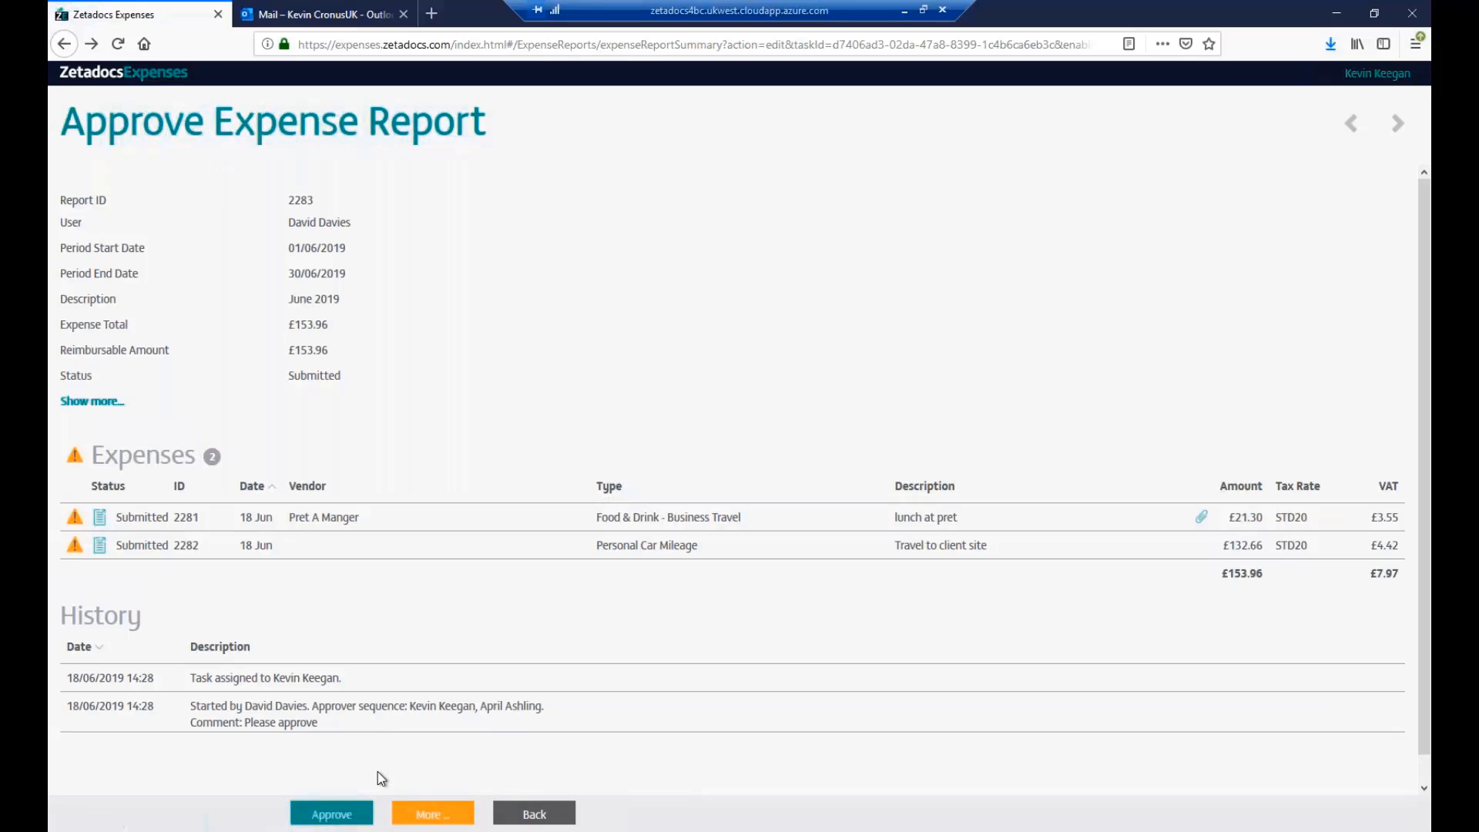
# Approve the June 2019 expense report, marking both of its expenses as approved and continuing despite their warnings
pyautogui.click(359, 819)
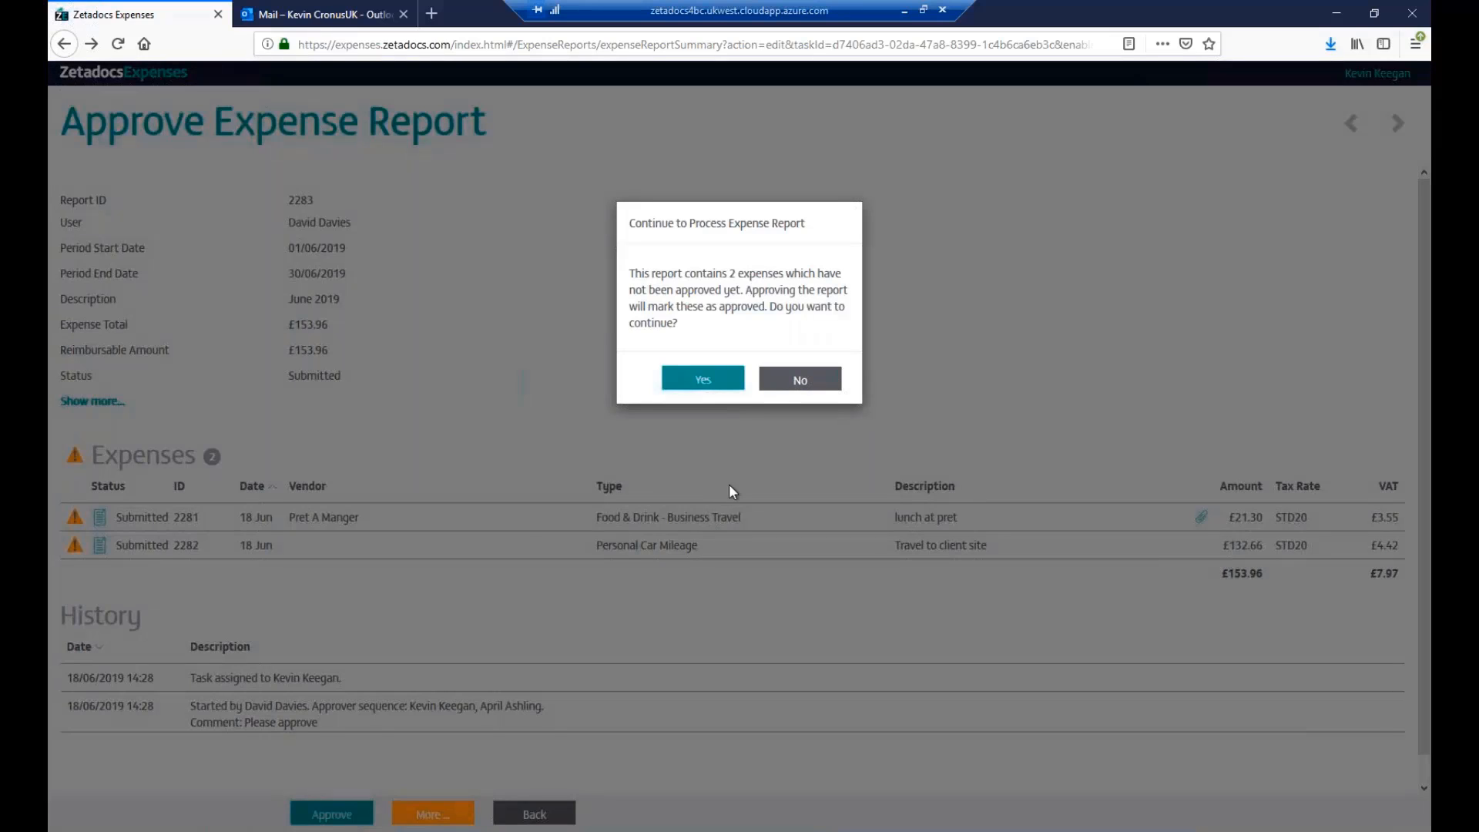
pyautogui.click(711, 380)
pyautogui.click(830, 402)
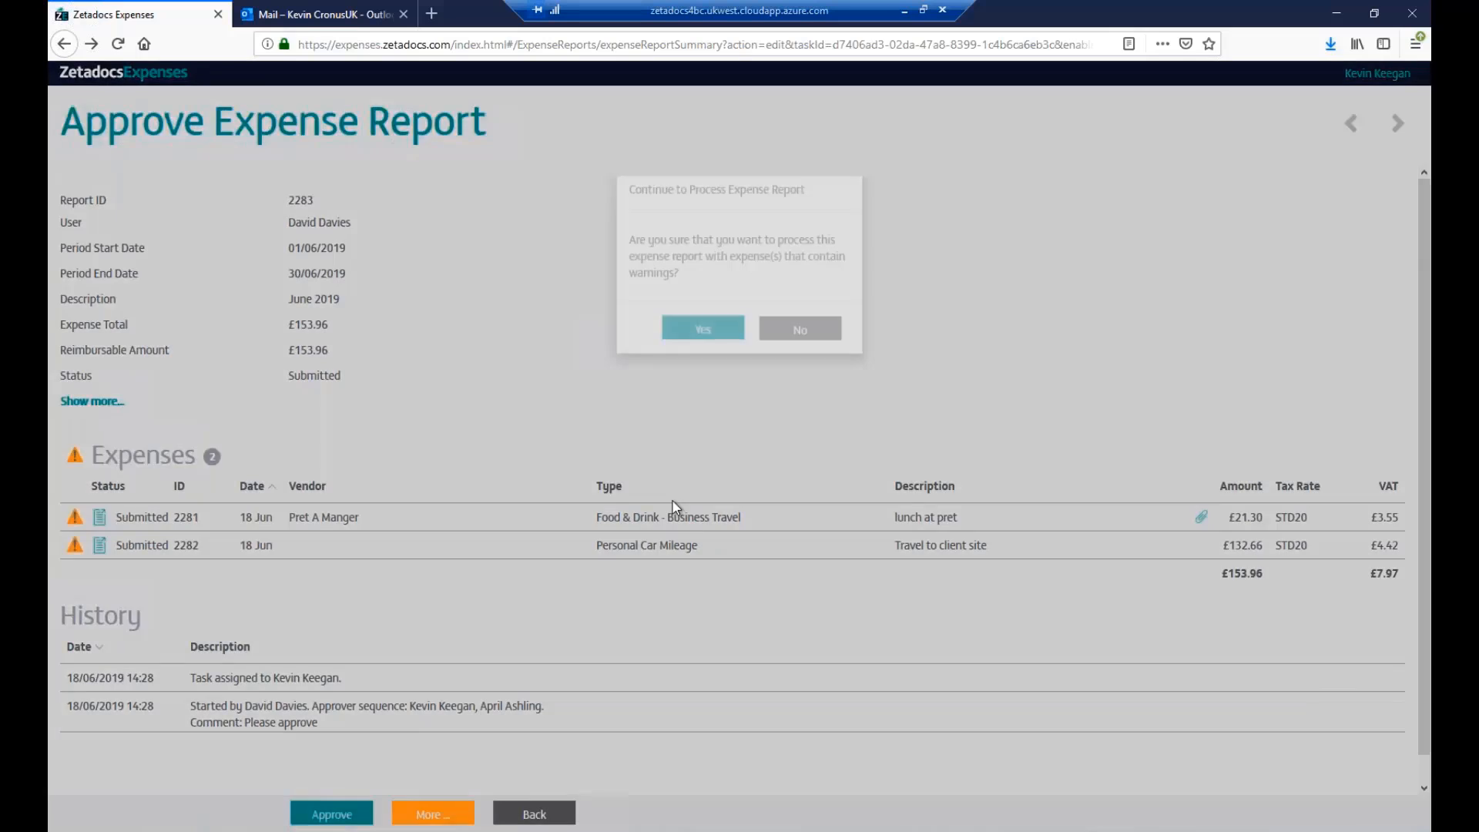
pyautogui.click(723, 366)
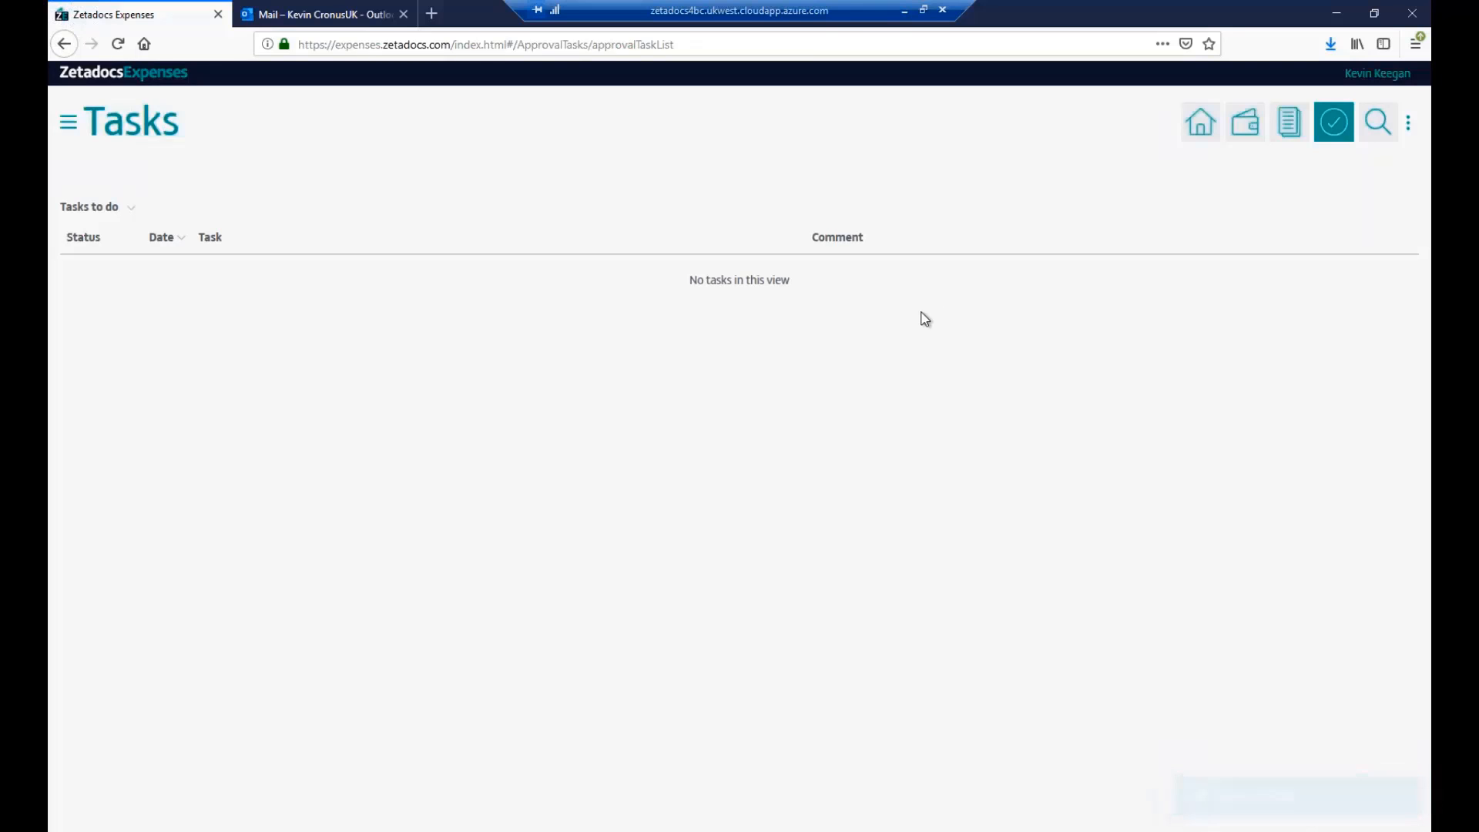
# Return to the home dashboard, switch to the second approver's Zetadocs Expenses browser window and refresh its dashboard
pyautogui.click(1206, 118)
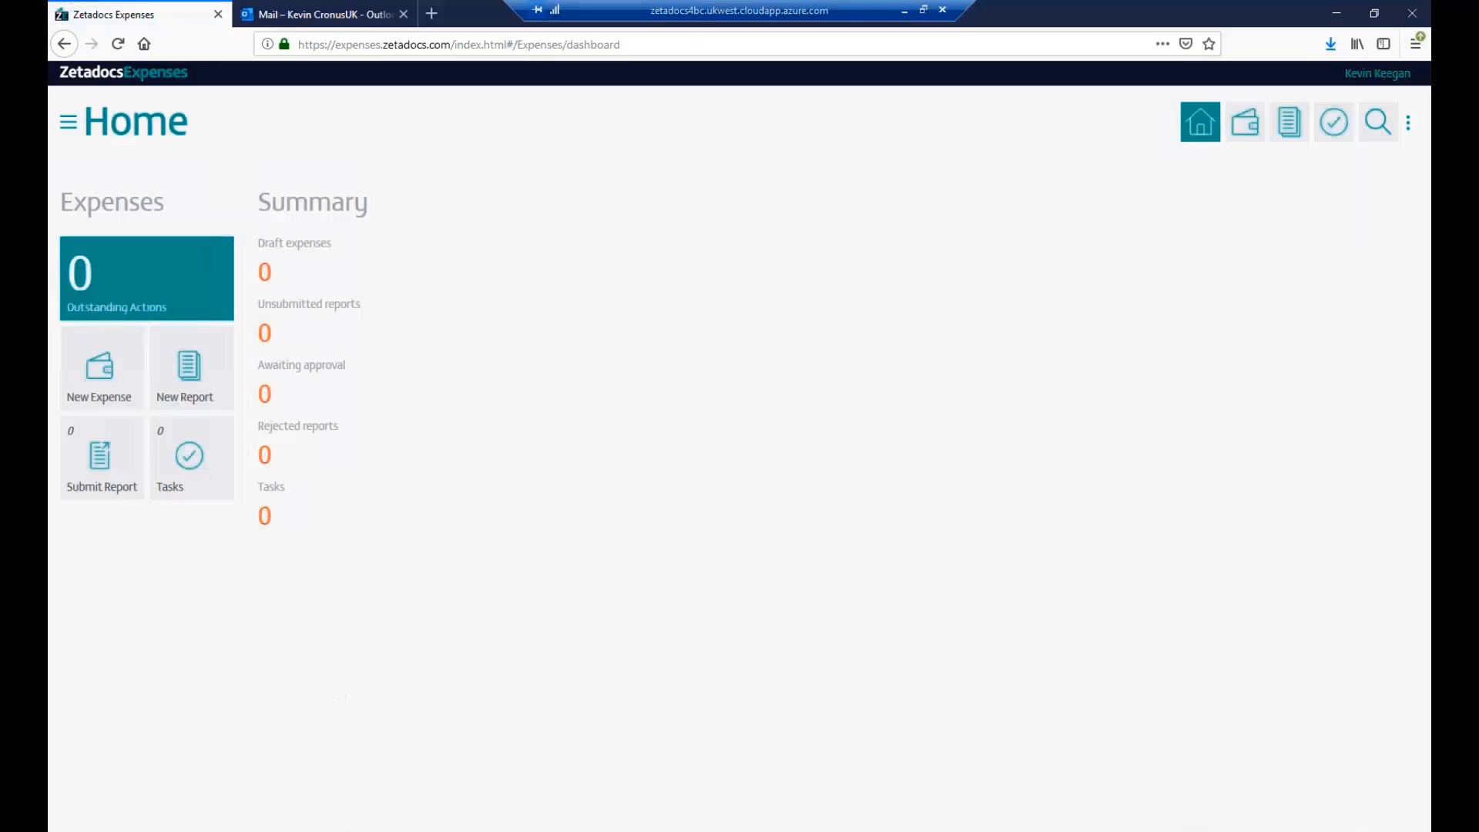
pyautogui.click(312, 831)
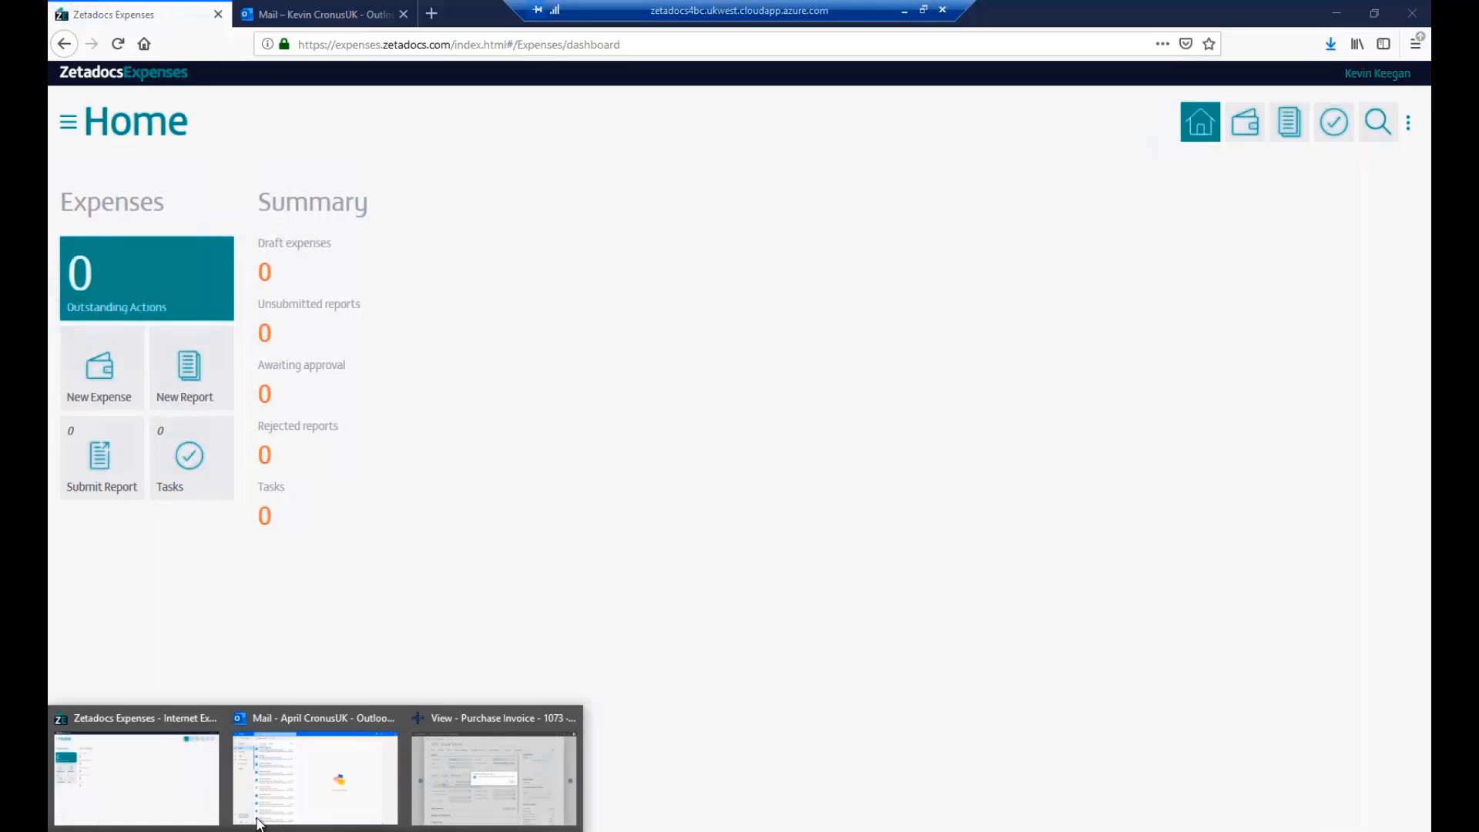
pyautogui.moveTo(196, 786)
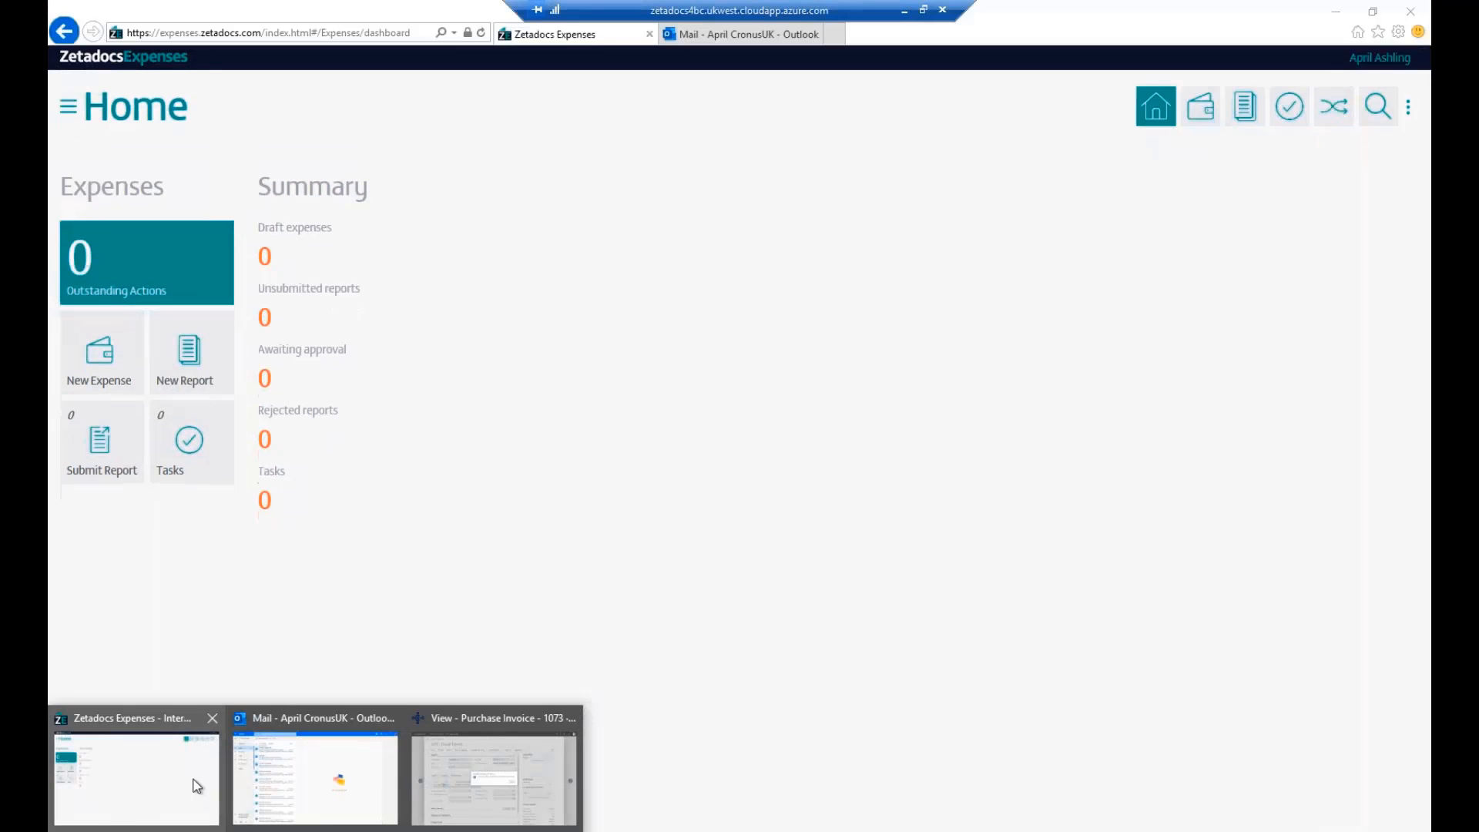
pyautogui.click(150, 769)
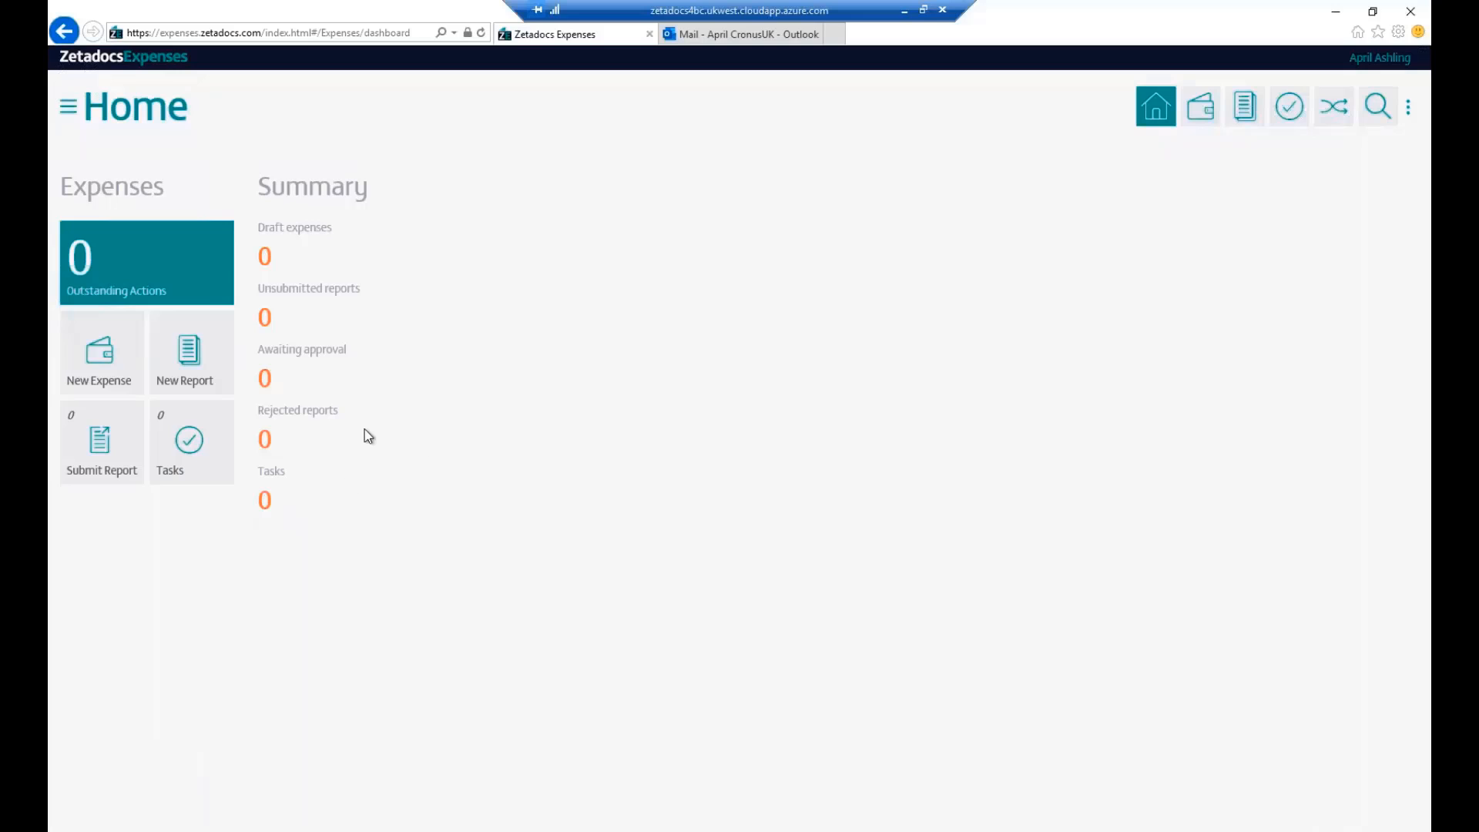
pyautogui.click(1409, 112)
pyautogui.click(1383, 144)
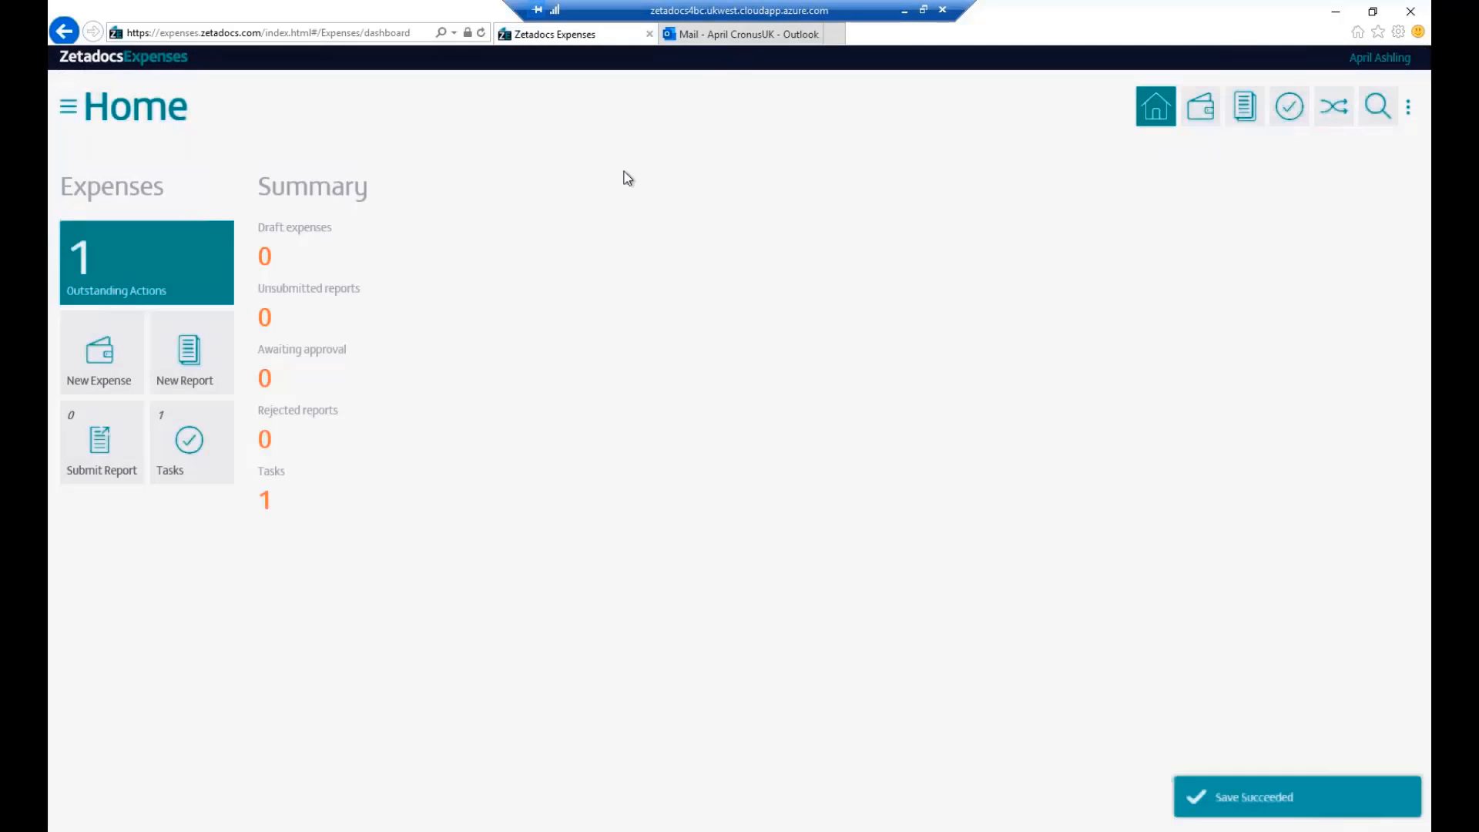
# Open the submitted expense report from the second approver's tasks and review its expenses and approval history
pyautogui.click(265, 501)
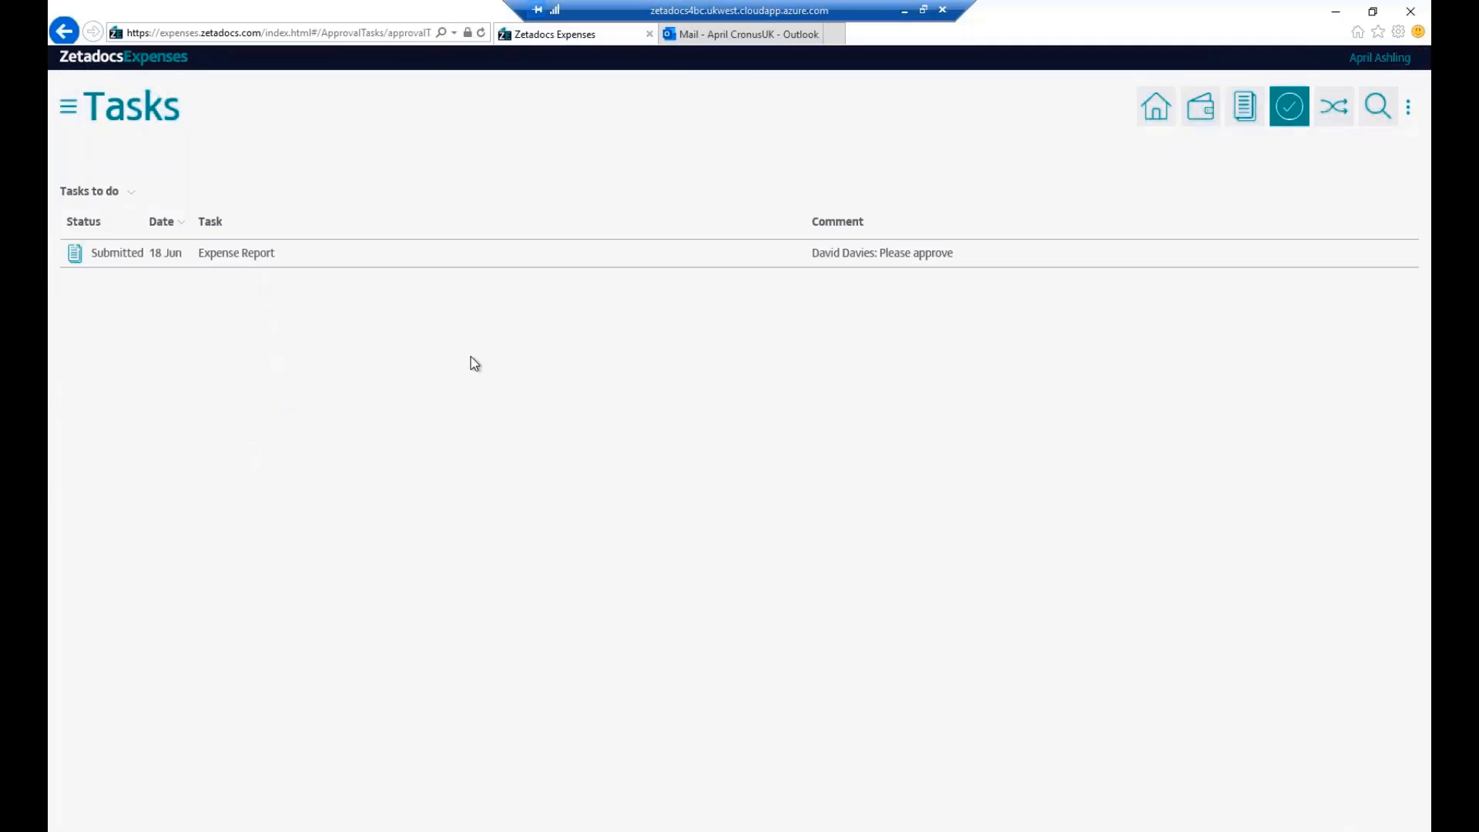
pyautogui.click(245, 256)
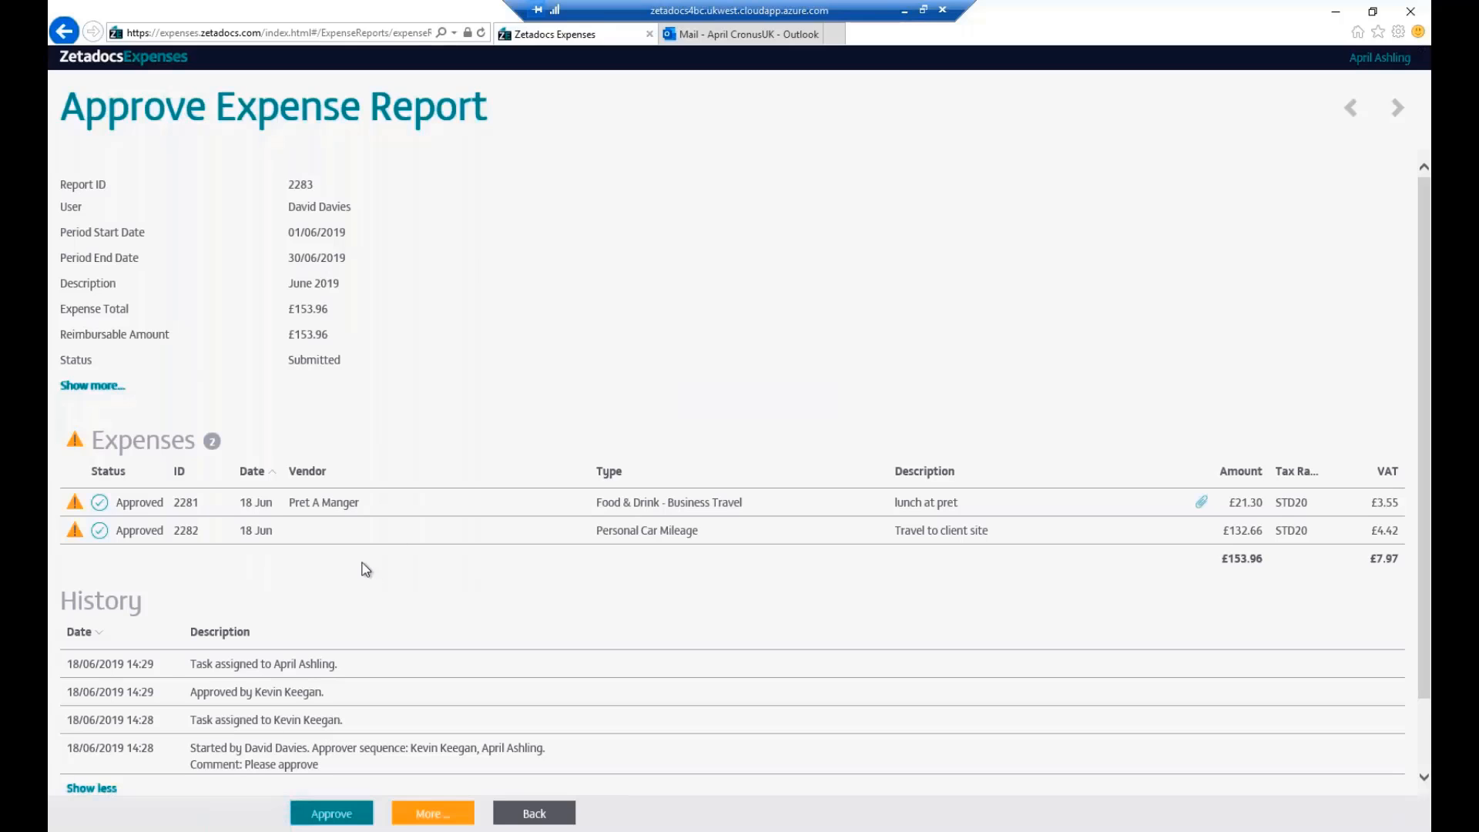
pyautogui.scroll(-1, 365, 570)
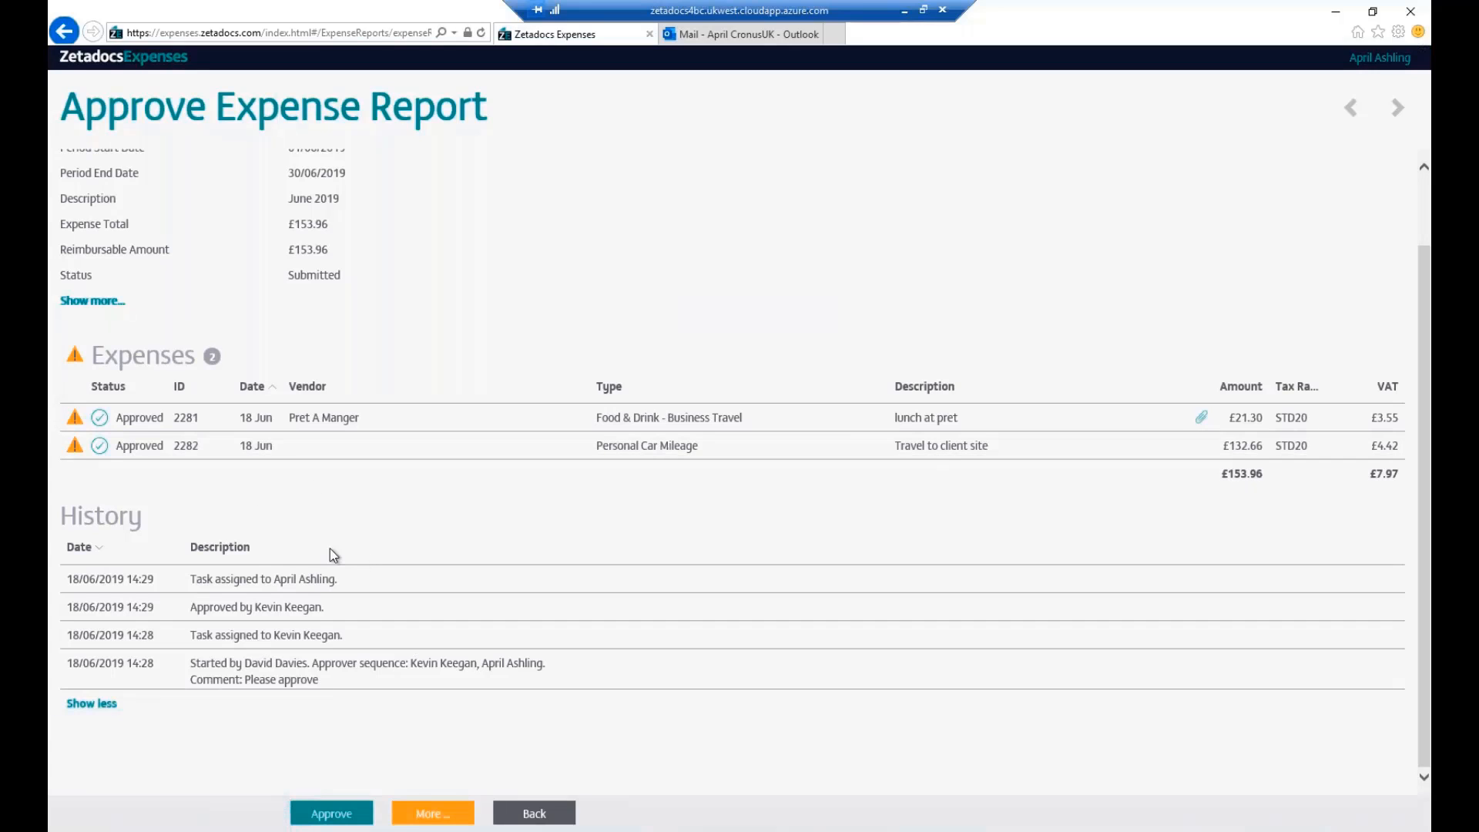
pyautogui.scroll(1, 324, 422)
# Review the Pret A Manger expense's details, receipt and additional options as second approver, and return to the report
pyautogui.click(345, 505)
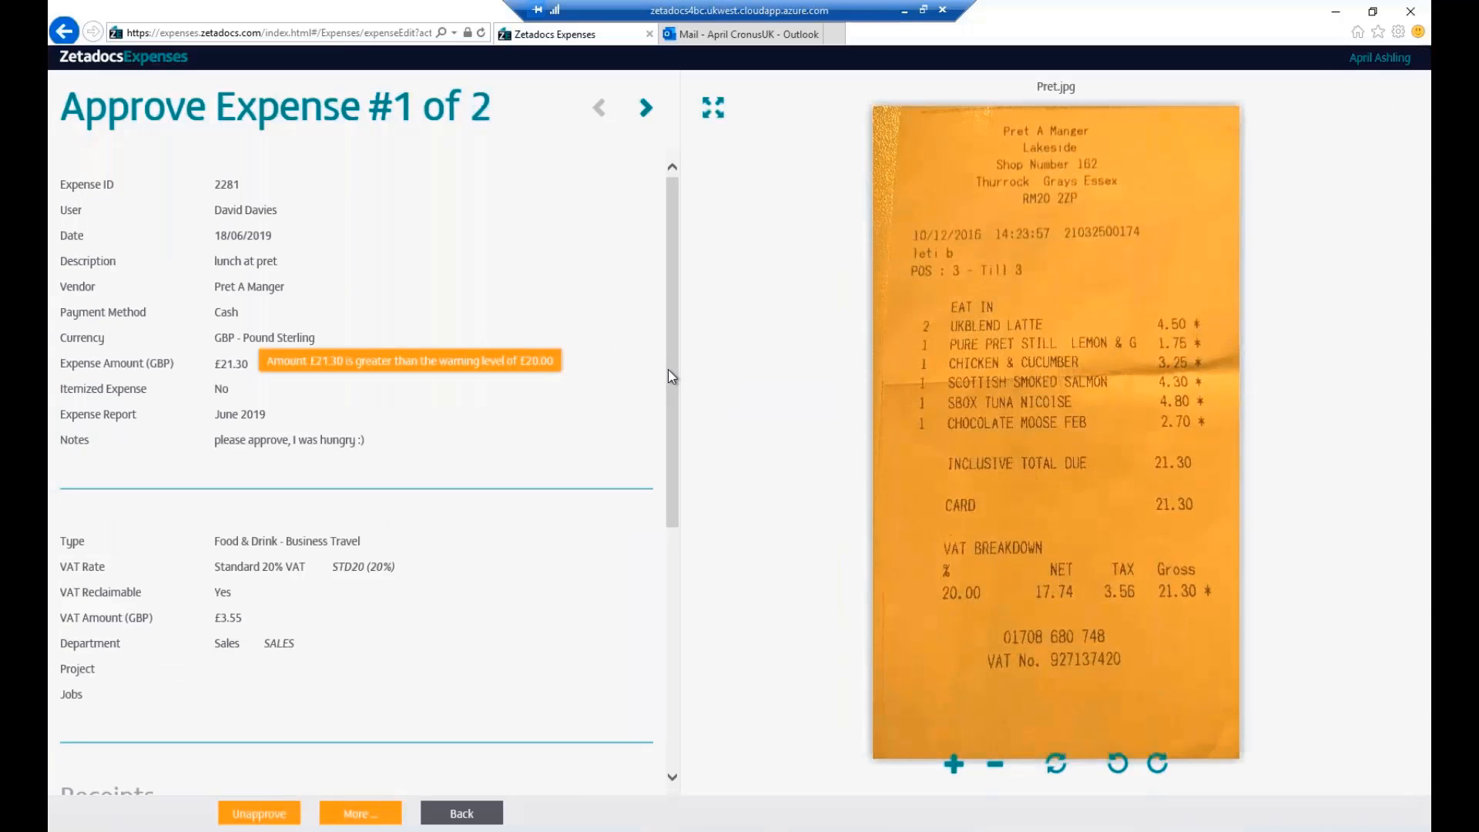
pyautogui.scroll(-5, 668, 369)
pyautogui.scroll(4, 650, 577)
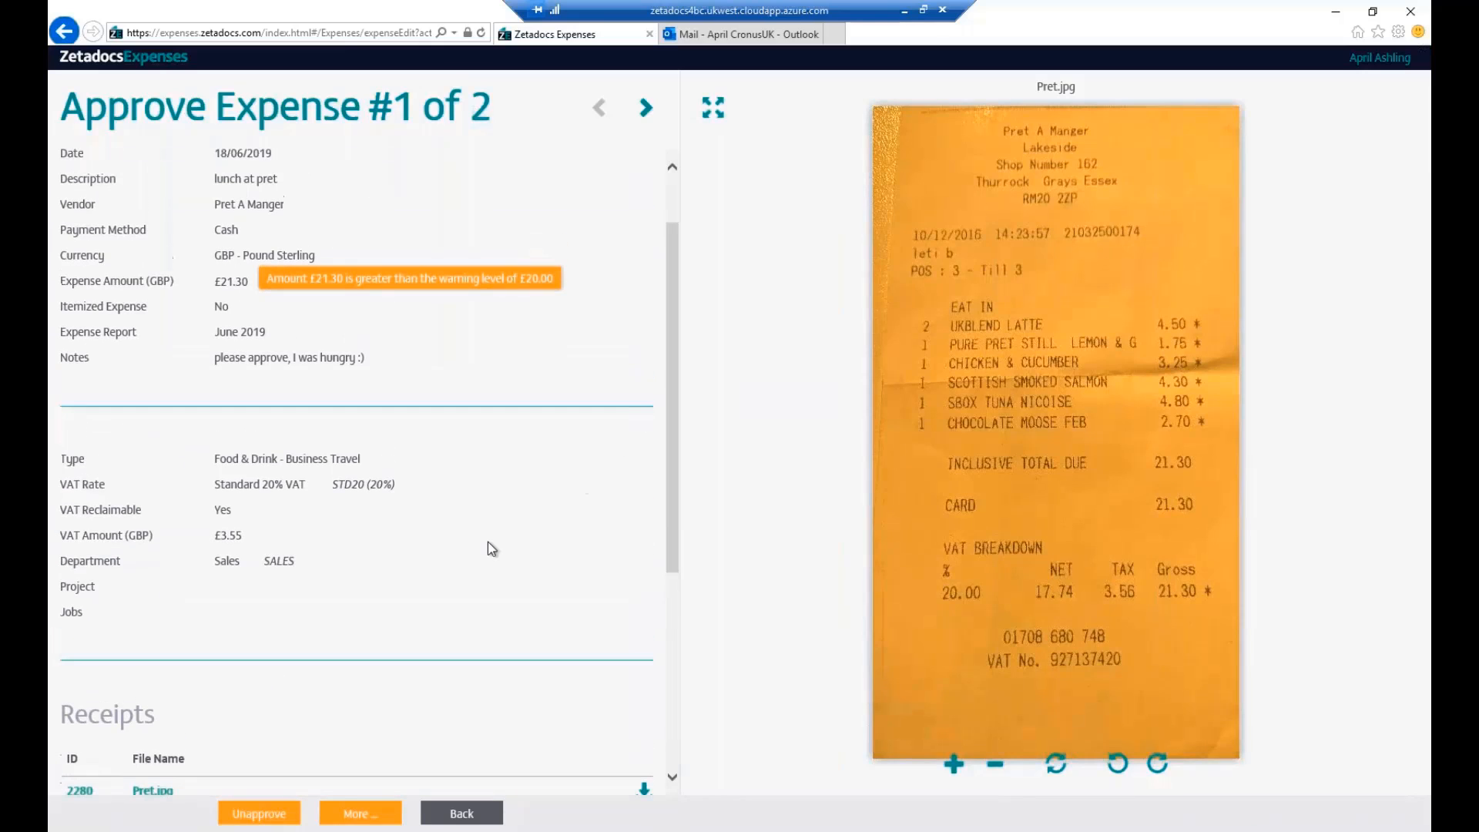
pyautogui.click(353, 814)
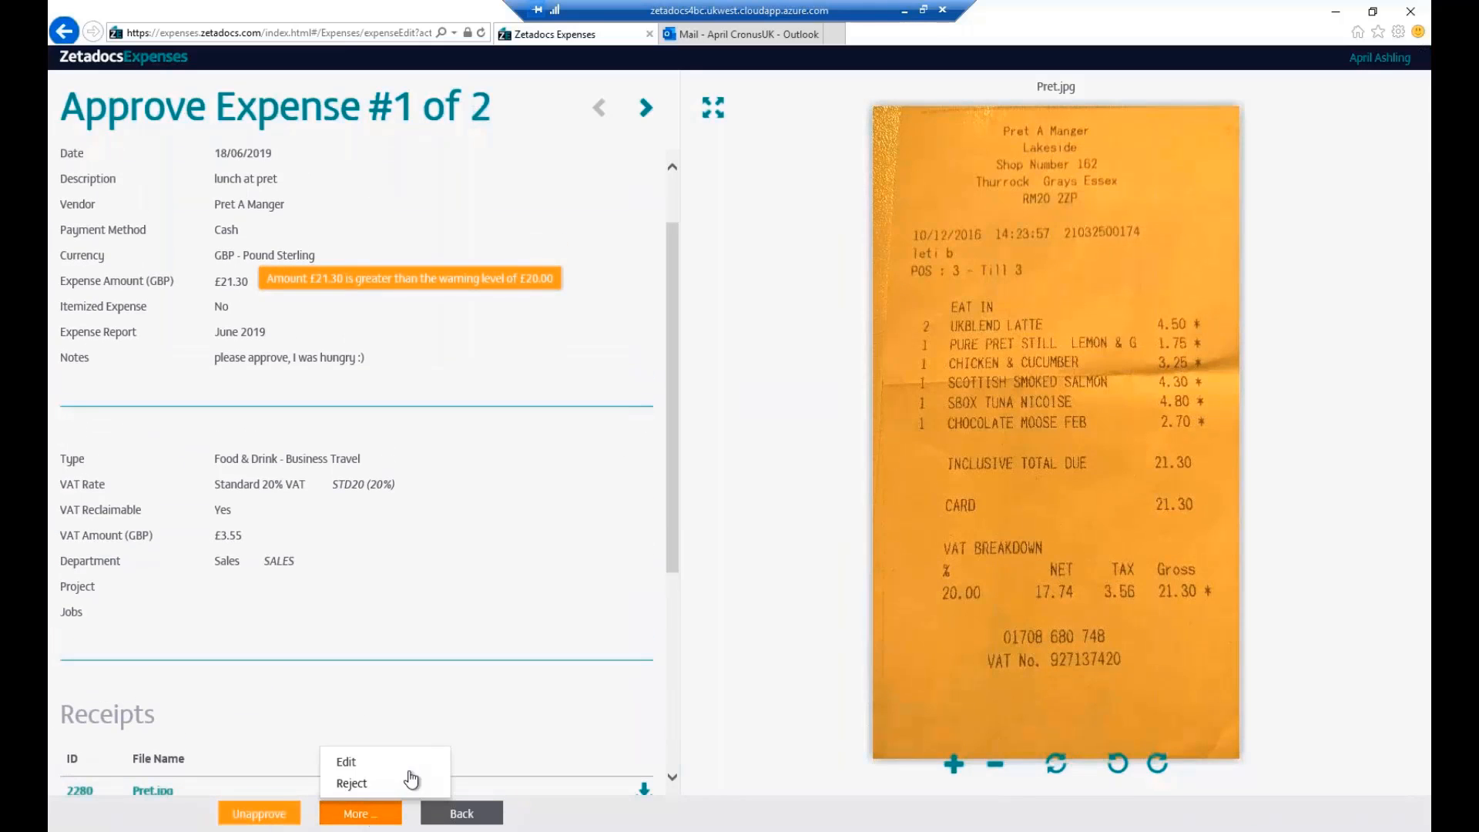
pyautogui.click(487, 811)
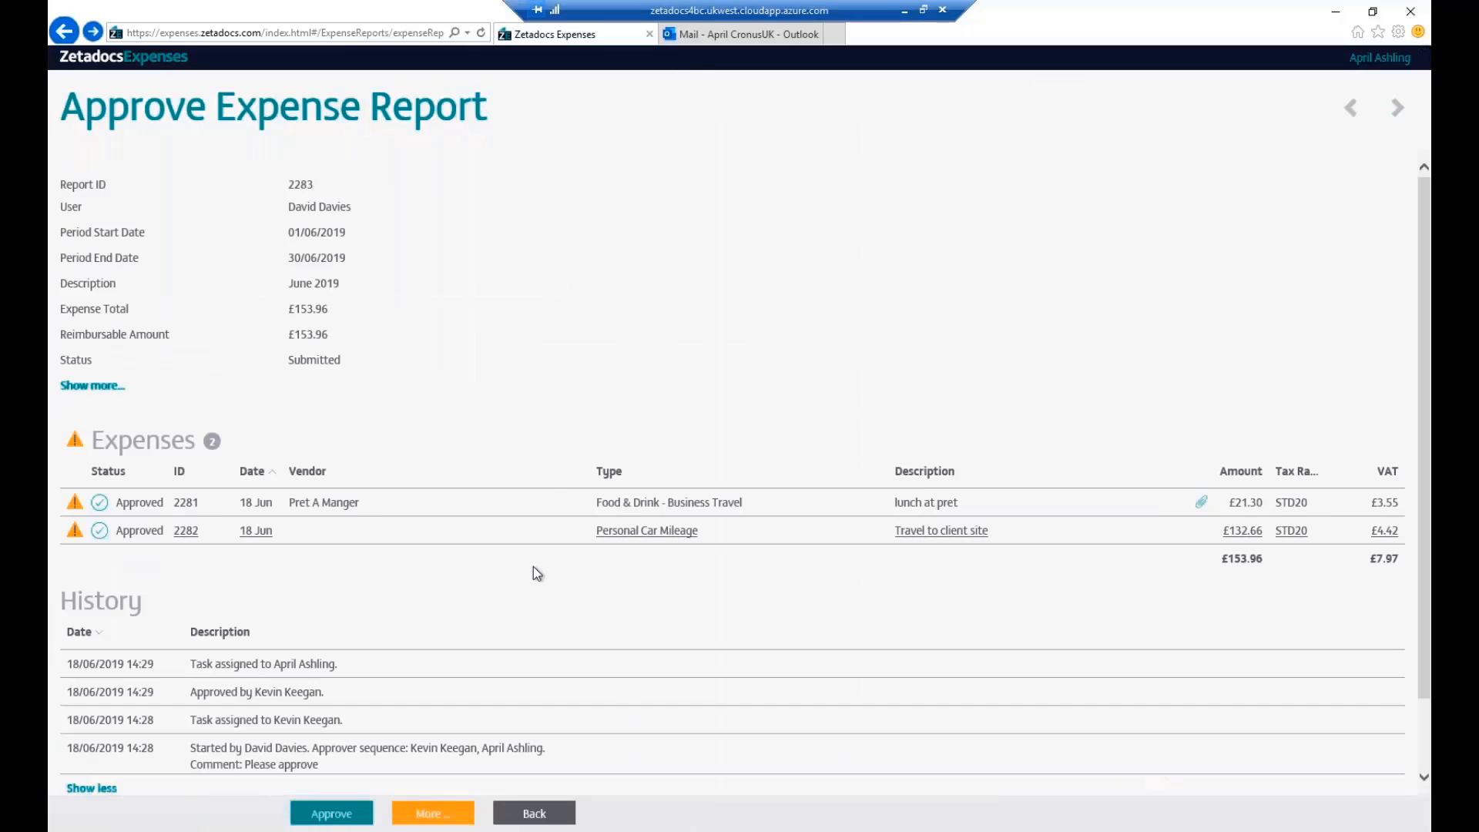
# Give the June 2019 report its second approval with a blank comment, continuing despite the expense warnings
pyautogui.scroll(-2, 493, 551)
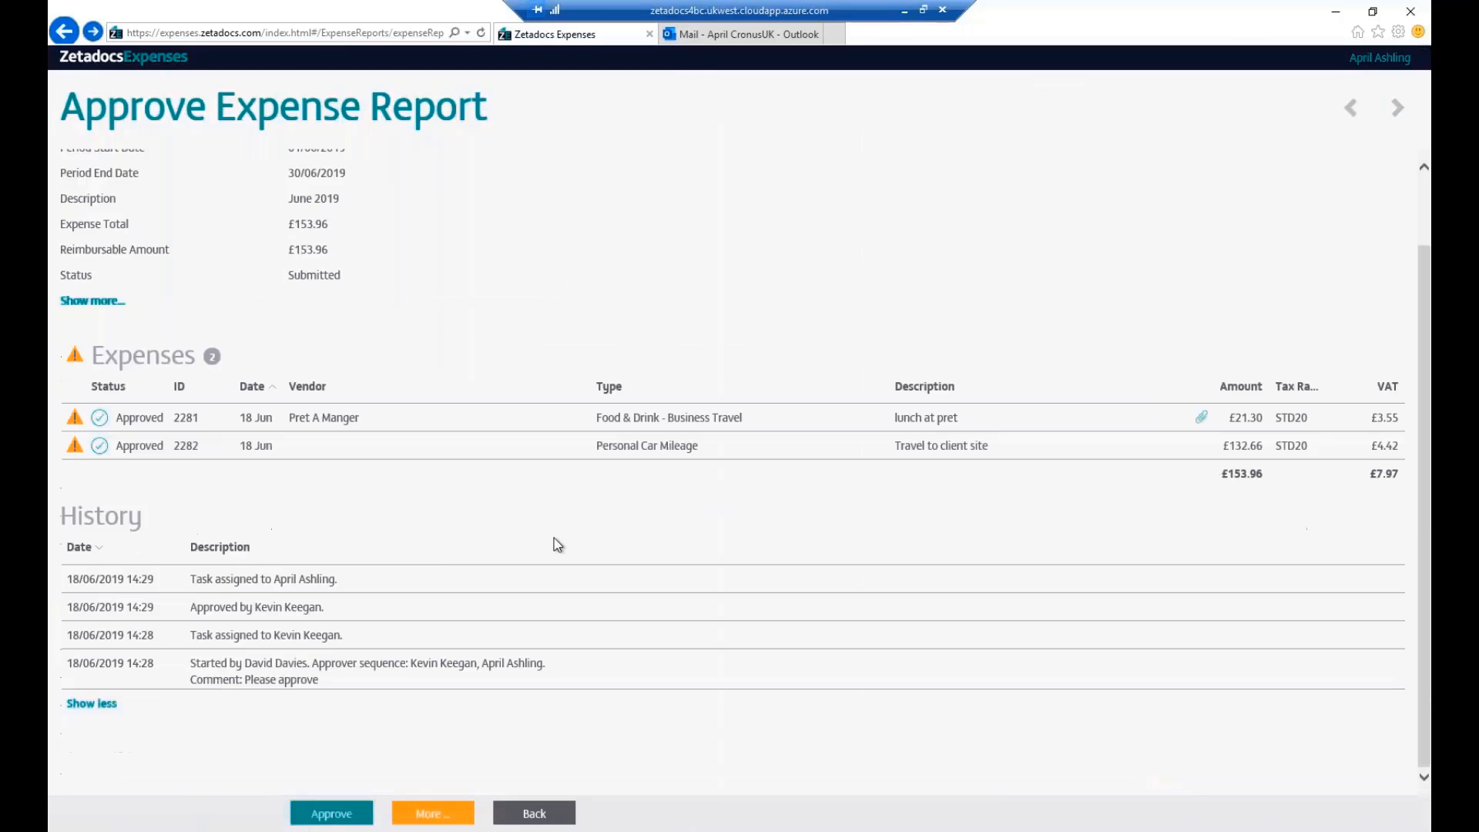
pyautogui.click(359, 813)
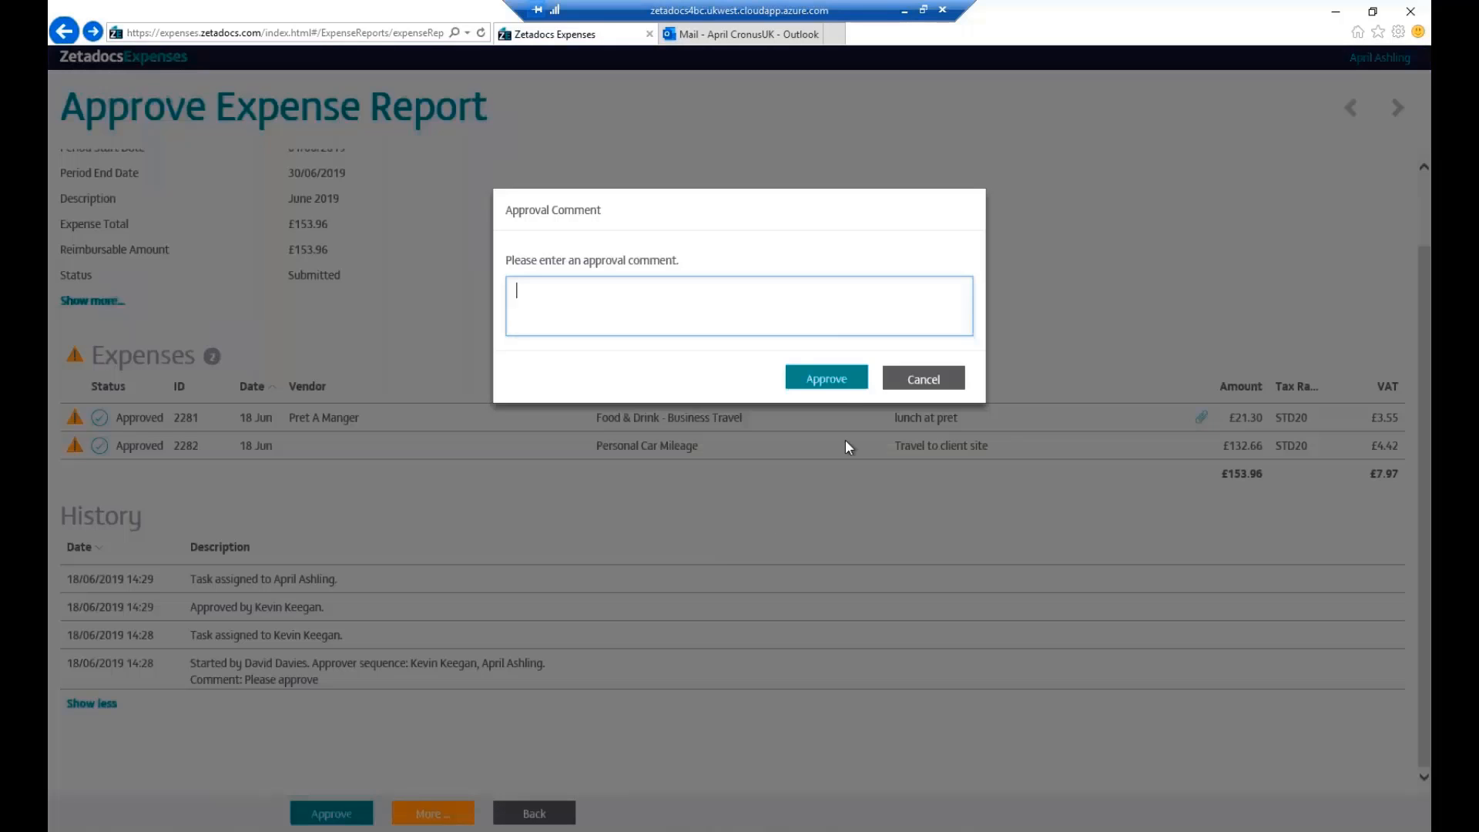
pyautogui.click(845, 381)
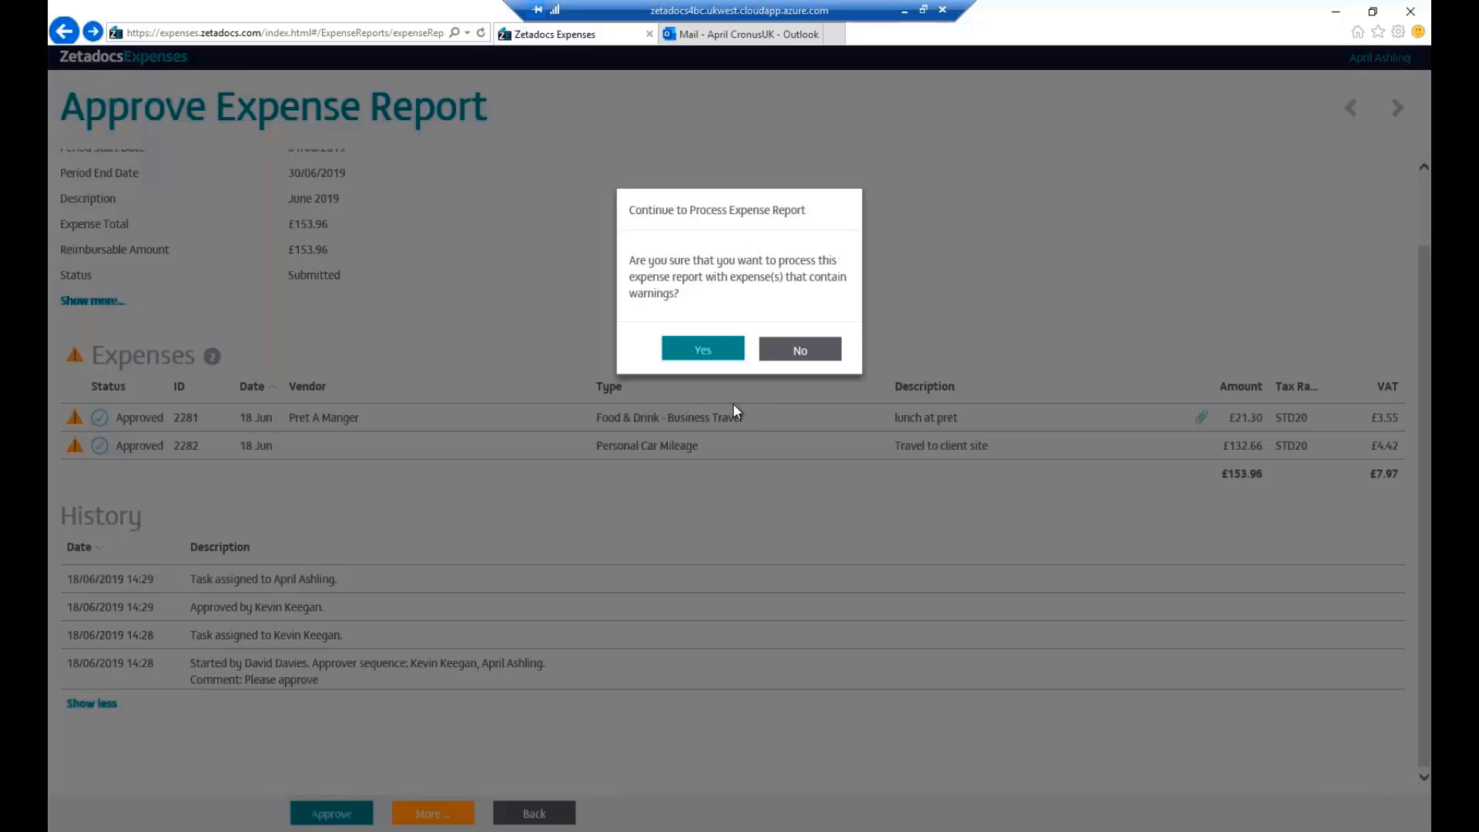
pyautogui.click(702, 349)
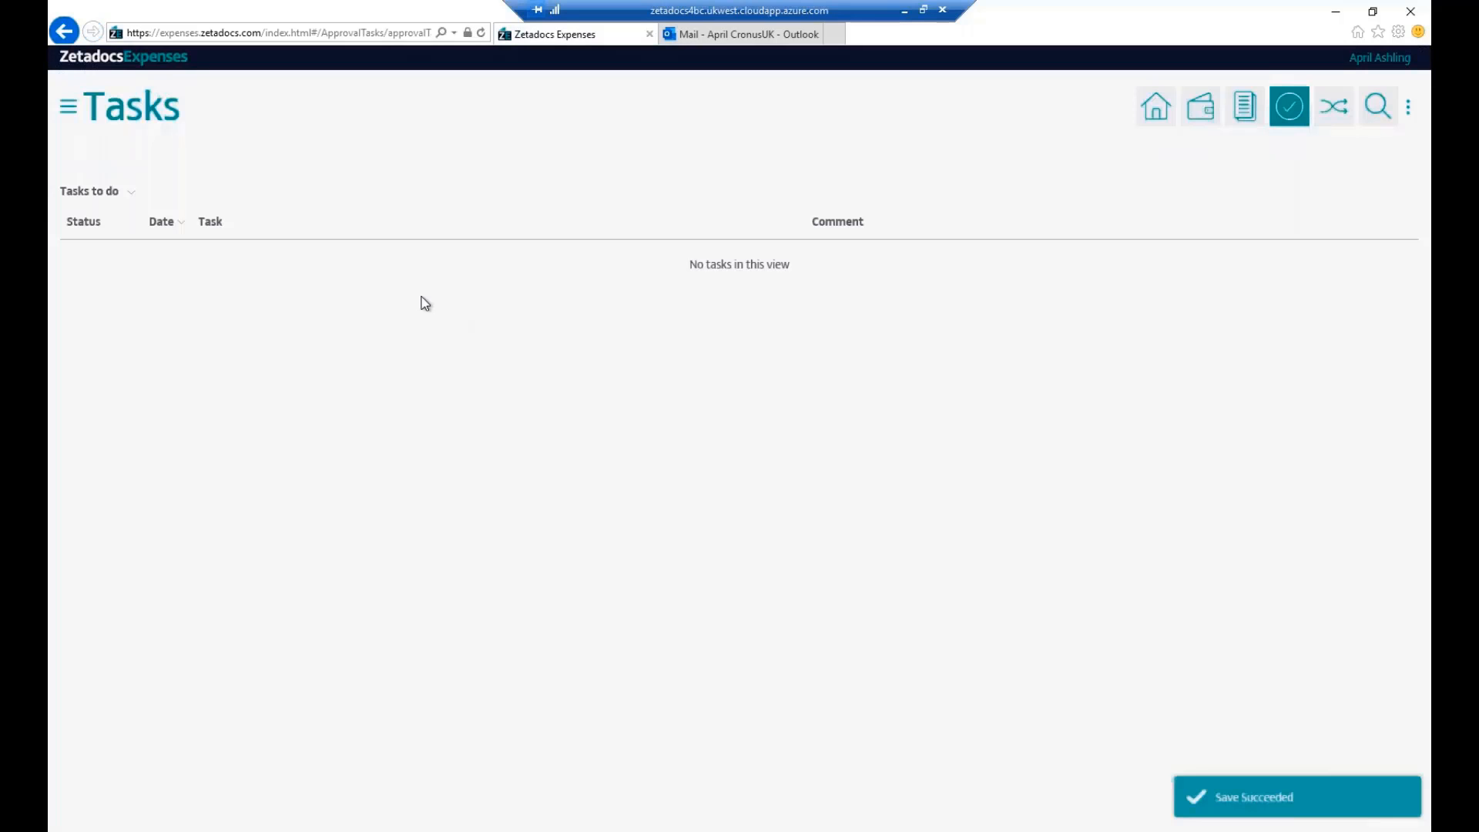
# Return to the home dashboard, open the status list of all reports and refresh it
pyautogui.click(1156, 106)
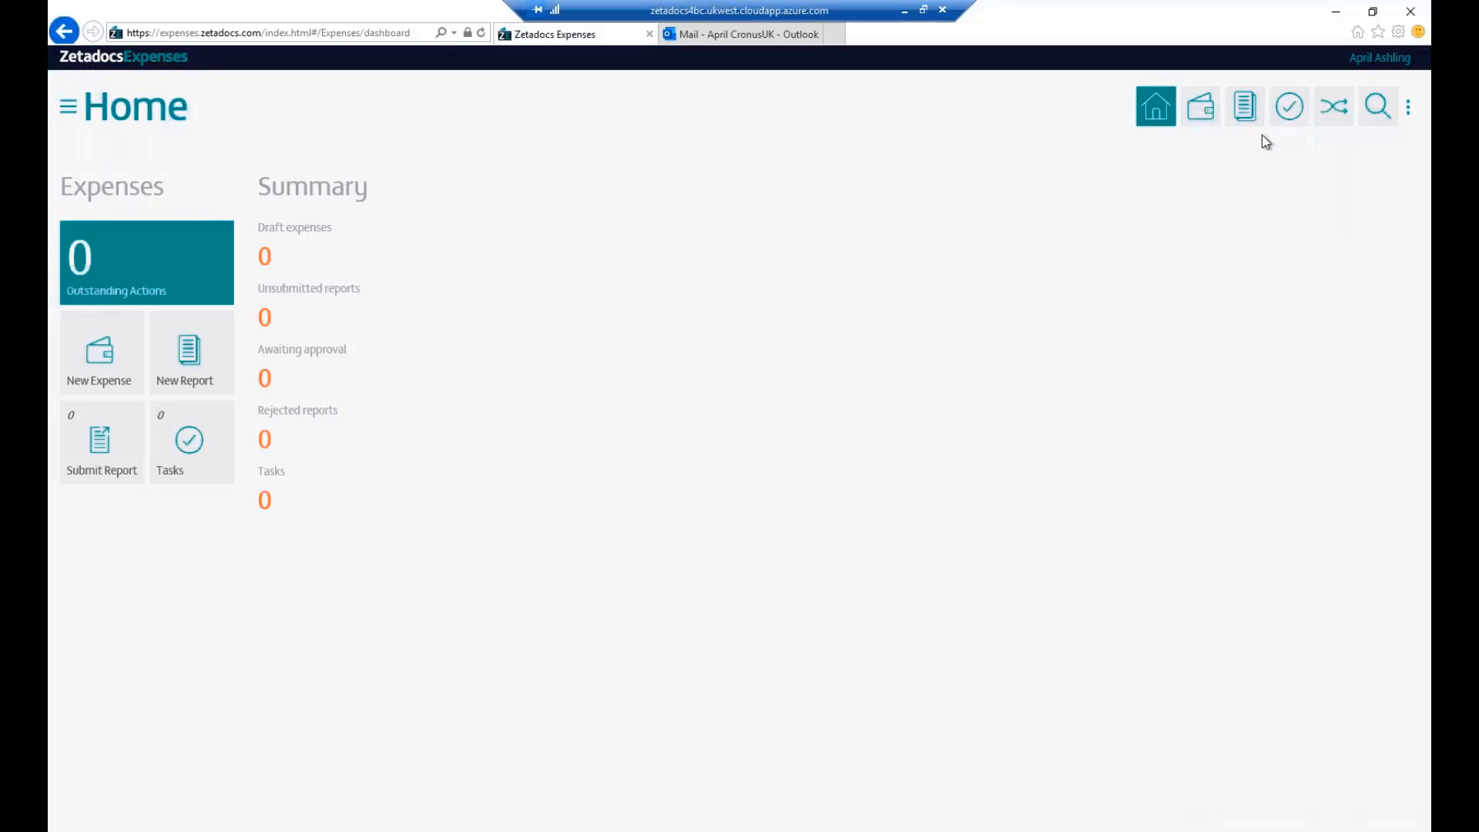
pyautogui.click(1338, 113)
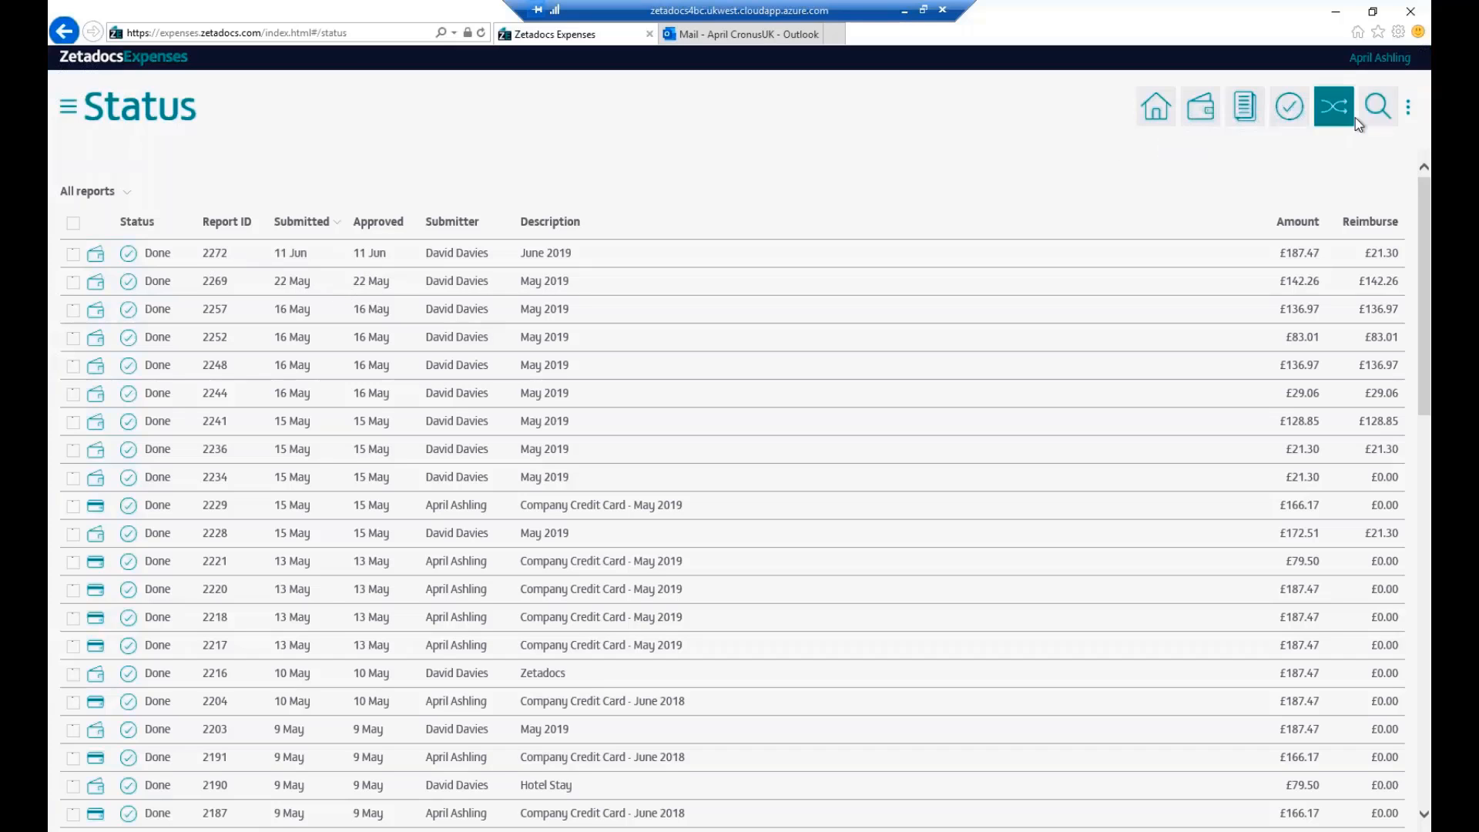
pyautogui.click(1410, 108)
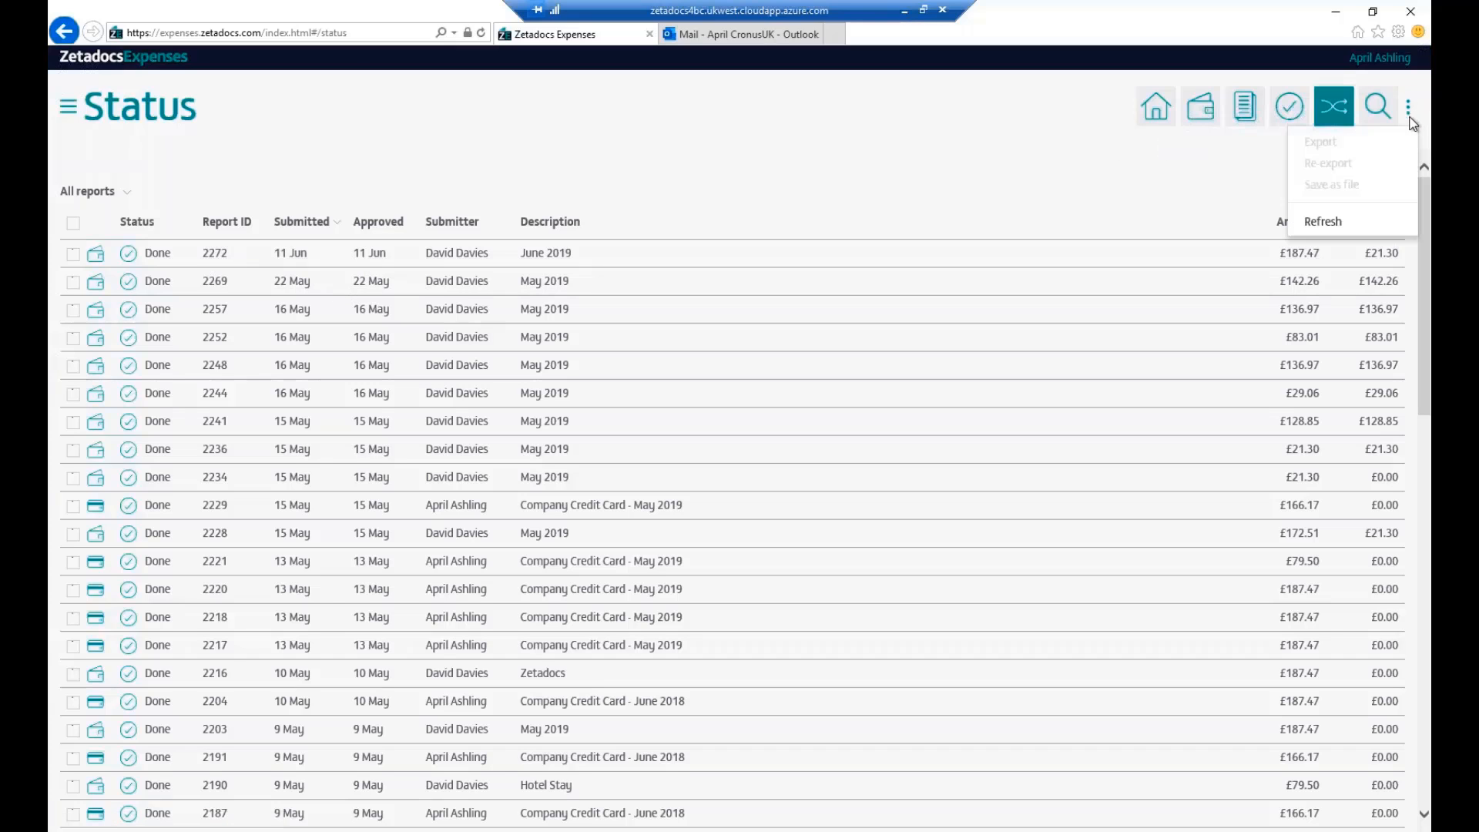
pyautogui.click(1325, 222)
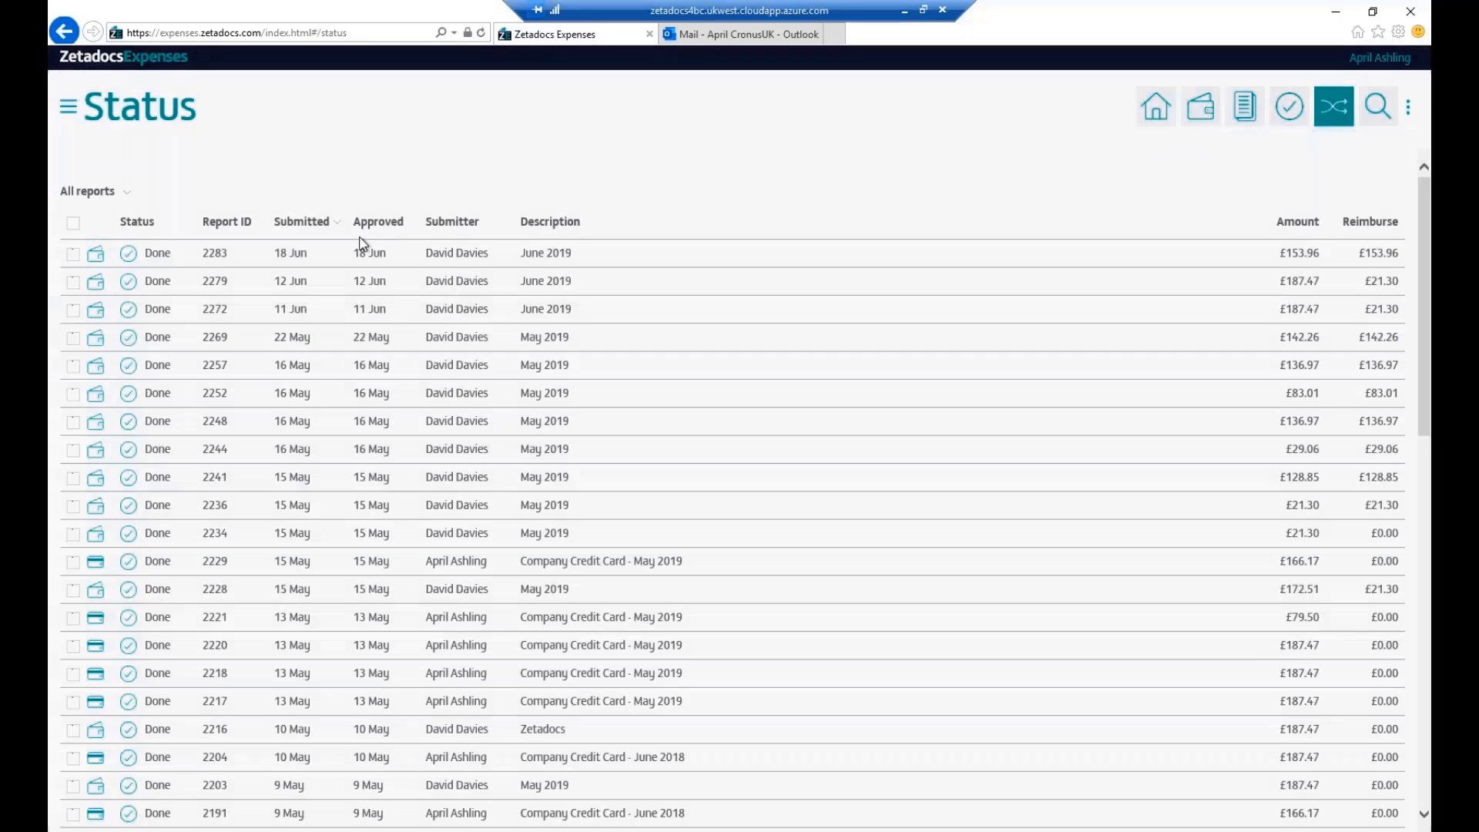
# Open the June 2019 report submitted on 18 Jun and examine its history for the exported purchase invoice number
pyautogui.click(302, 256)
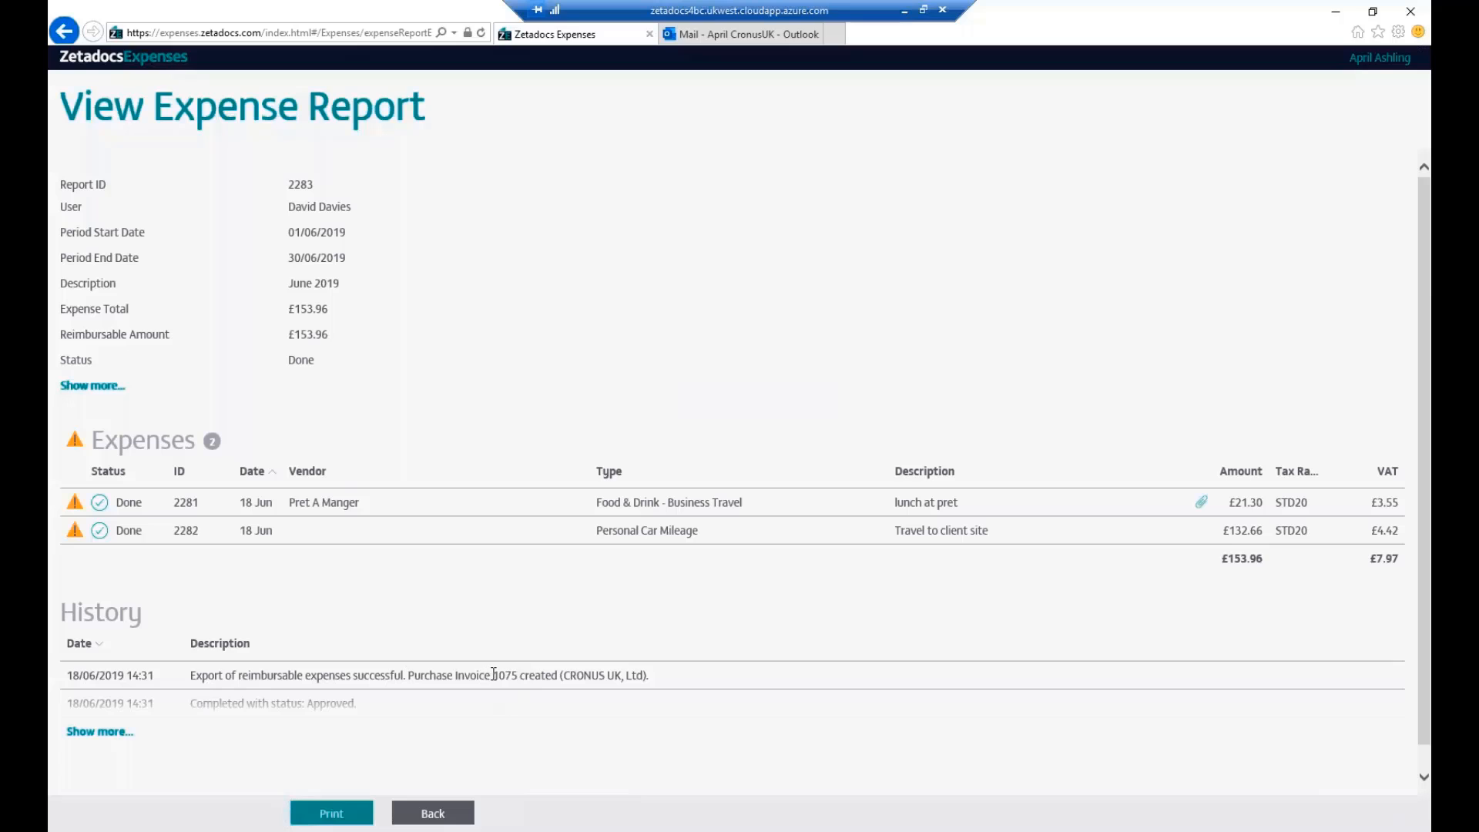
pyautogui.moveTo(494, 674); pyautogui.dragTo(522, 675)
pyautogui.click(531, 627)
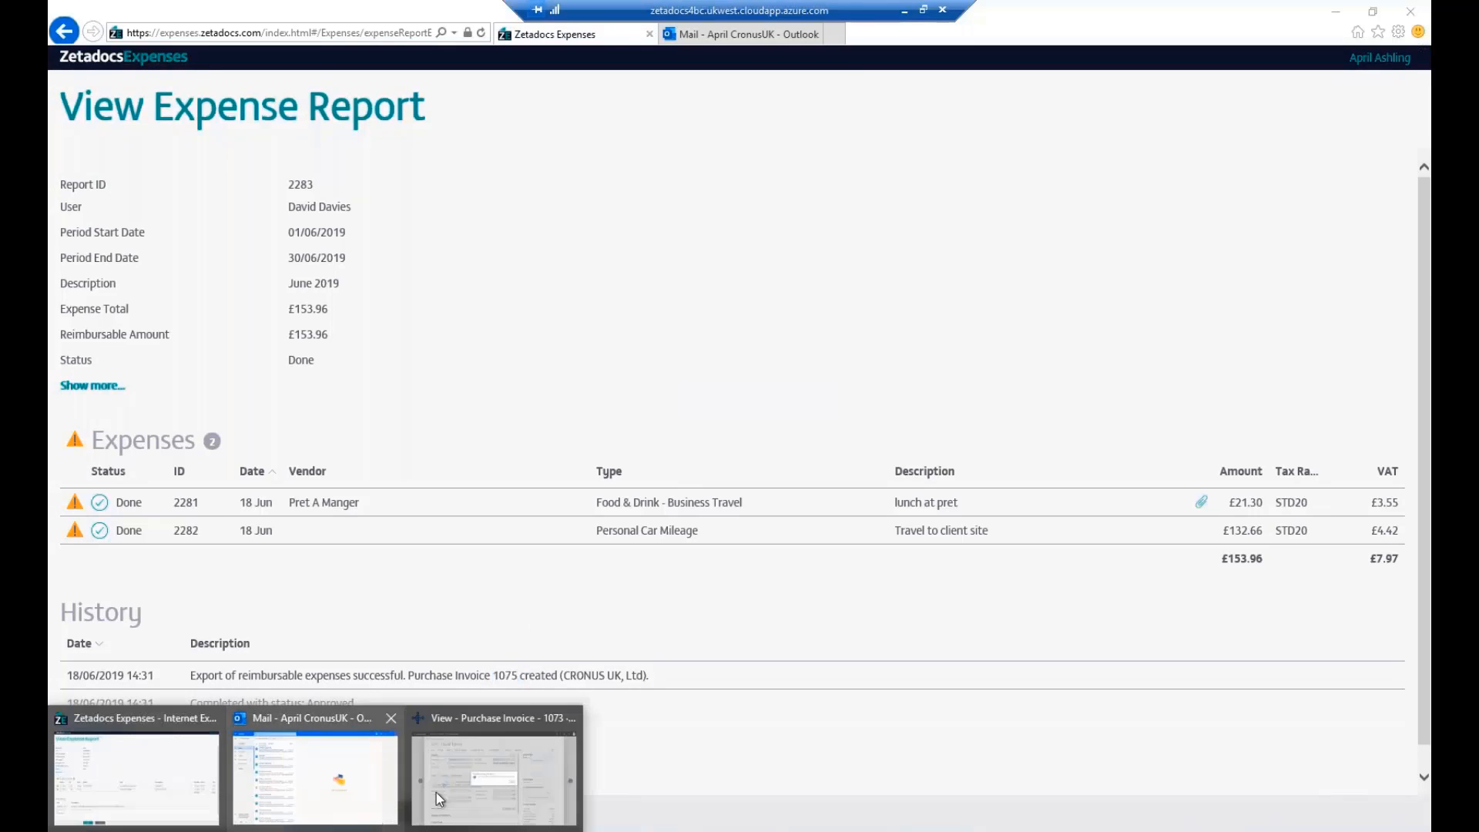
# Switch to Dynamics 365 Business Central, refresh the expired session and open the list of purchase invoices
pyautogui.click(464, 779)
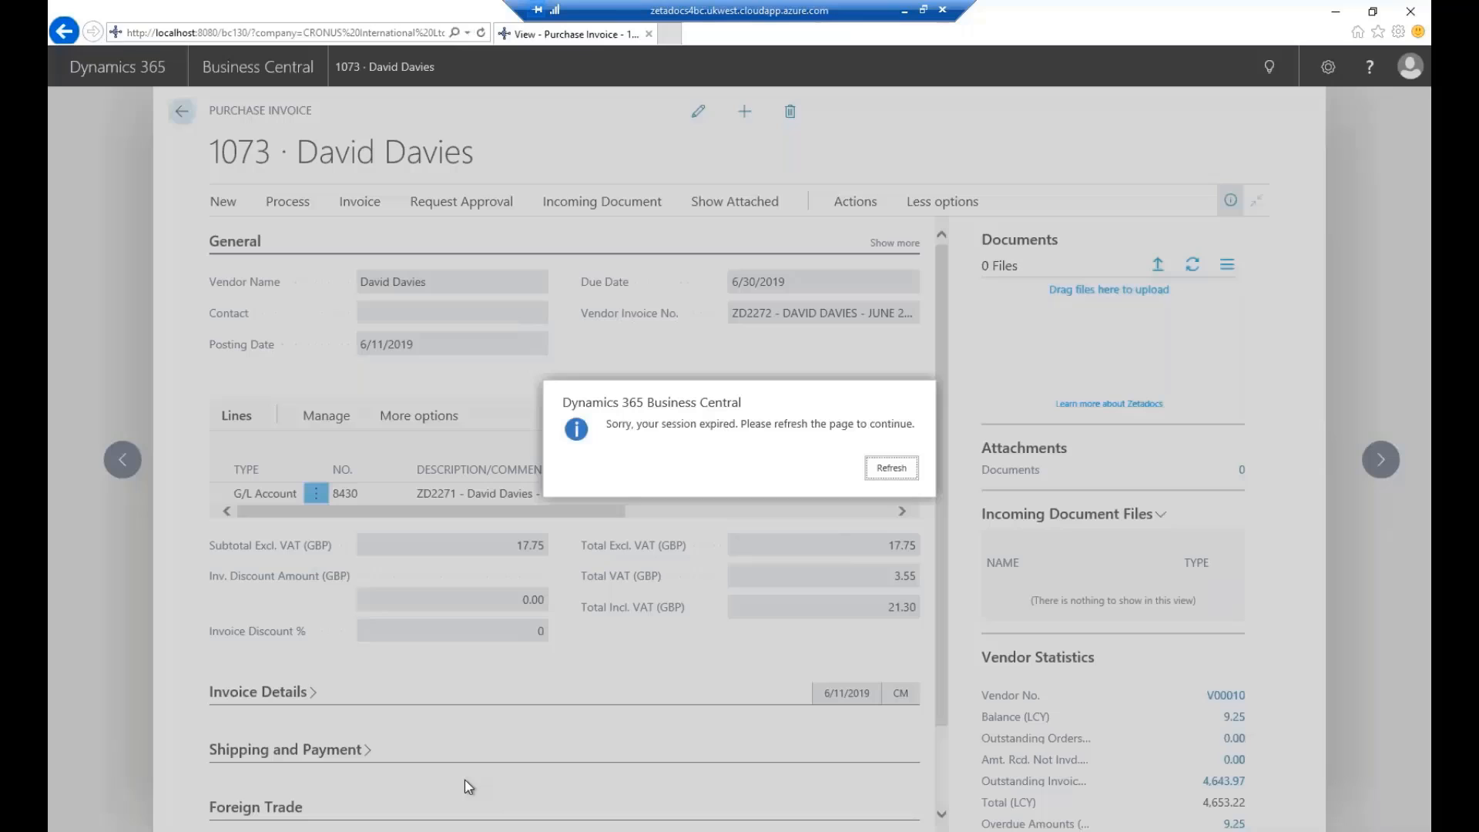
pyautogui.click(902, 477)
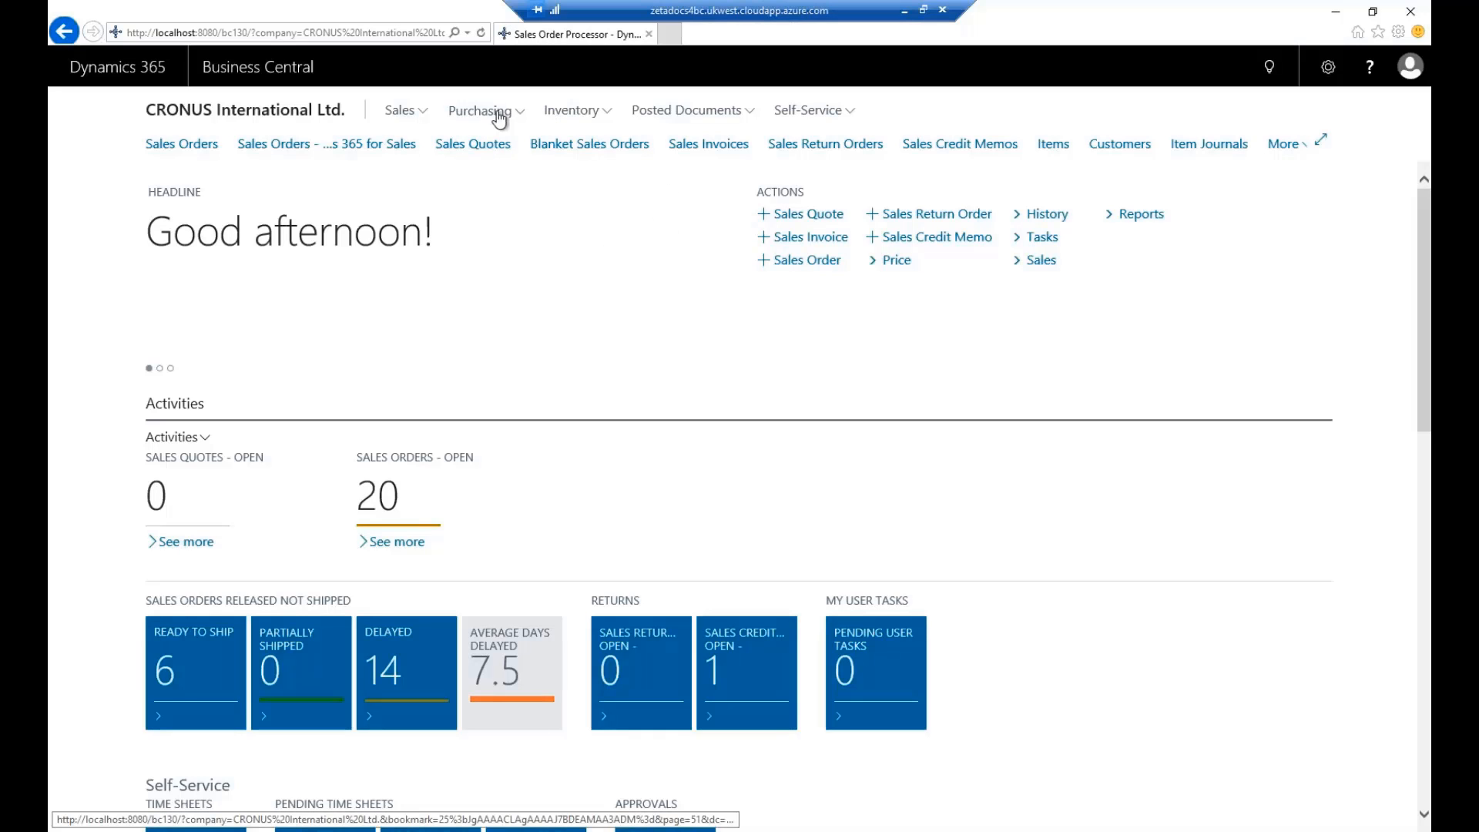
pyautogui.click(499, 115)
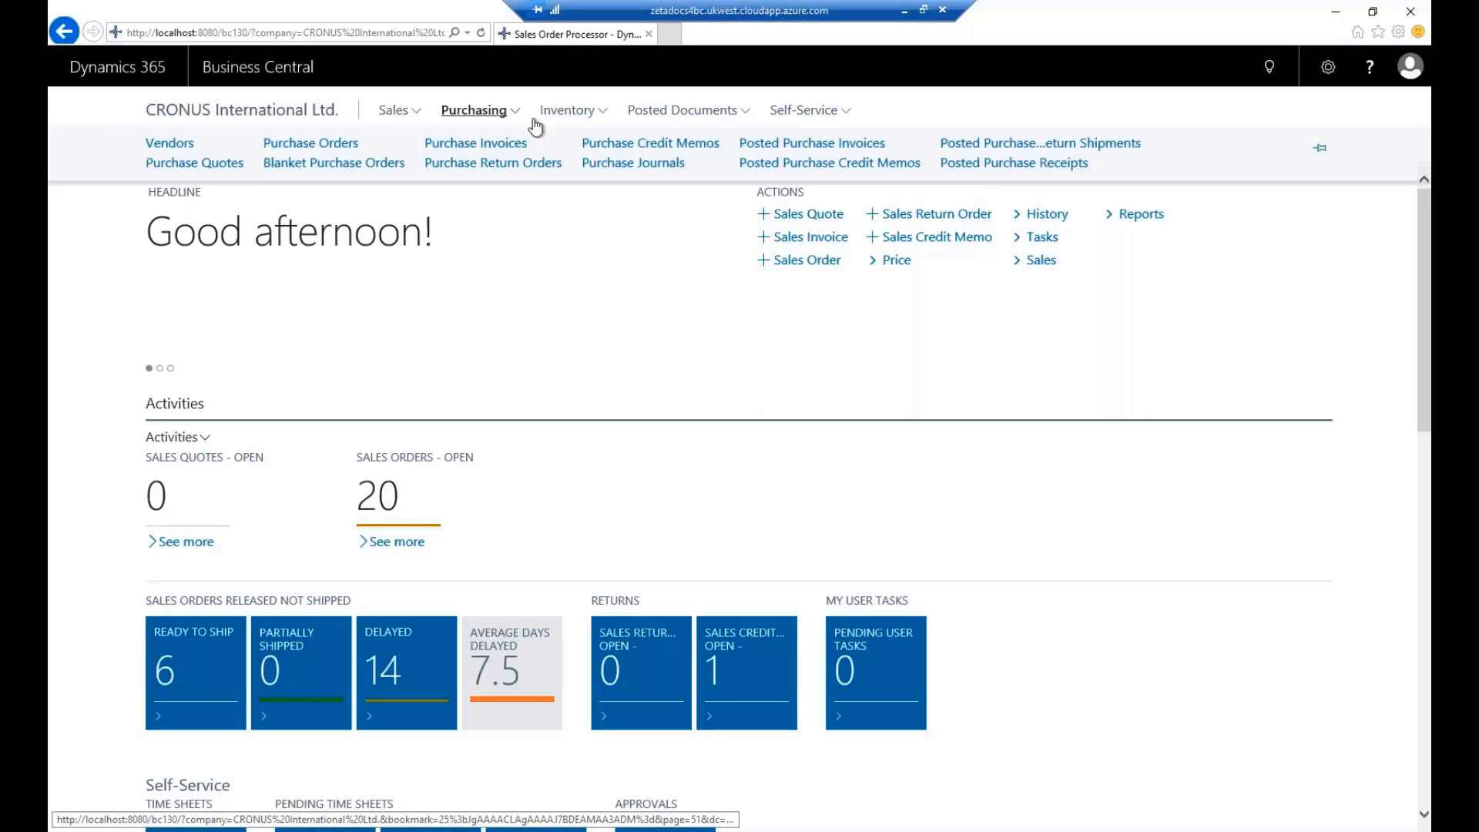
pyautogui.click(499, 153)
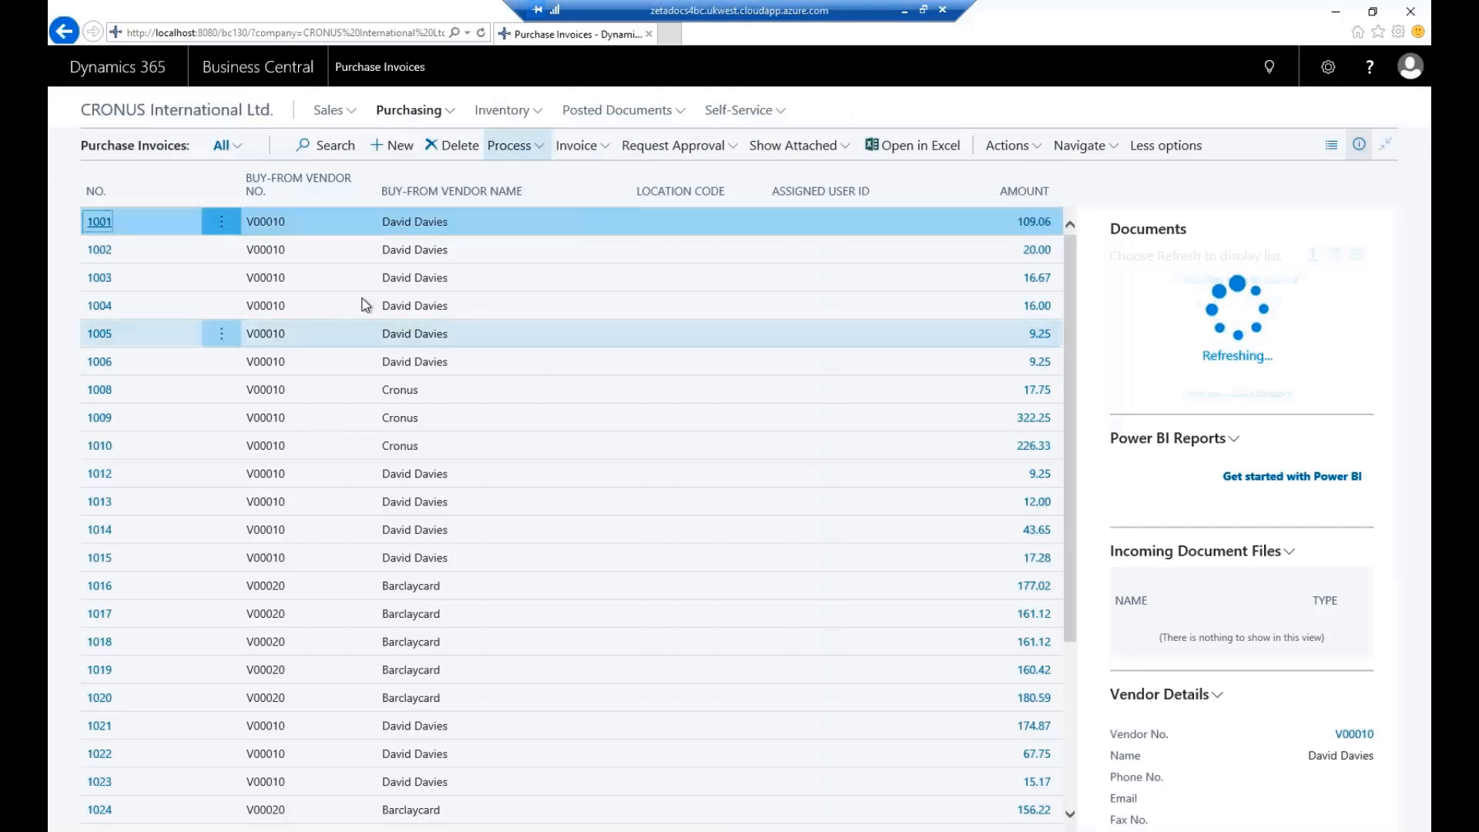
# Find purchase invoice 1075 in the list of purchase invoices and open it
pyautogui.scroll(-3, 507, 476)
pyautogui.scroll(-9, 507, 476)
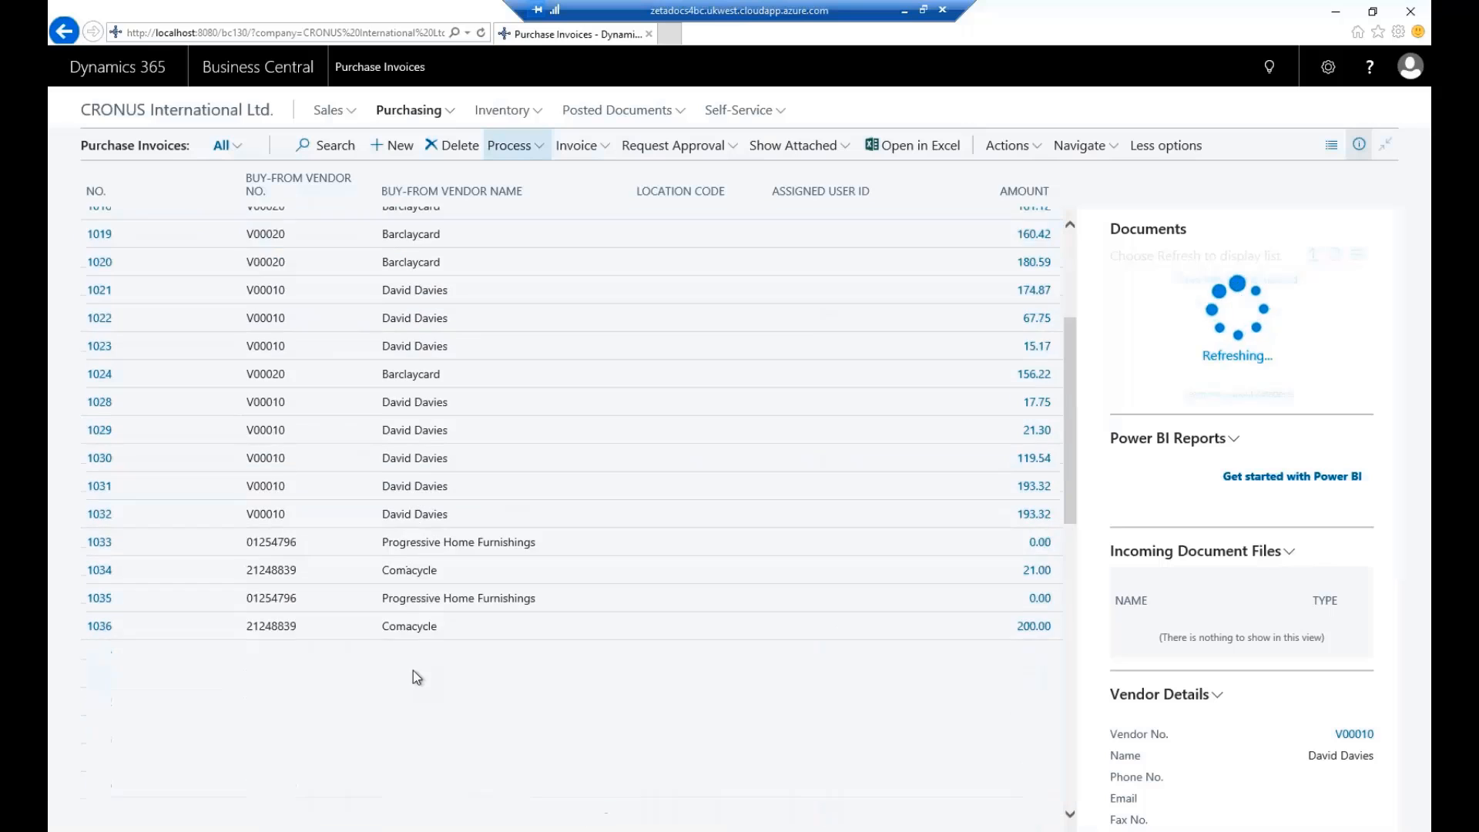
pyautogui.click(293, 655)
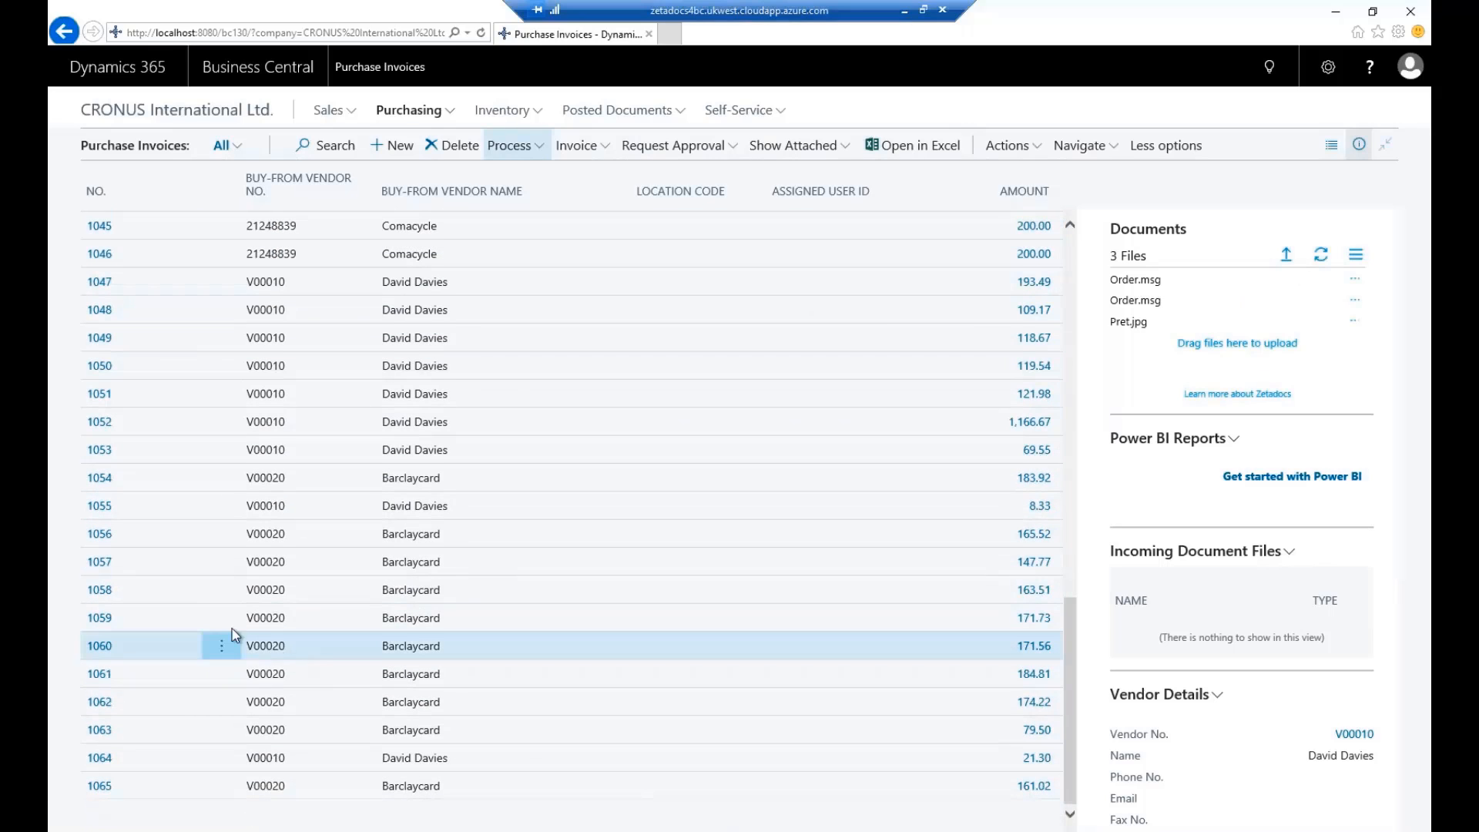
pyautogui.scroll(-3, 233, 638)
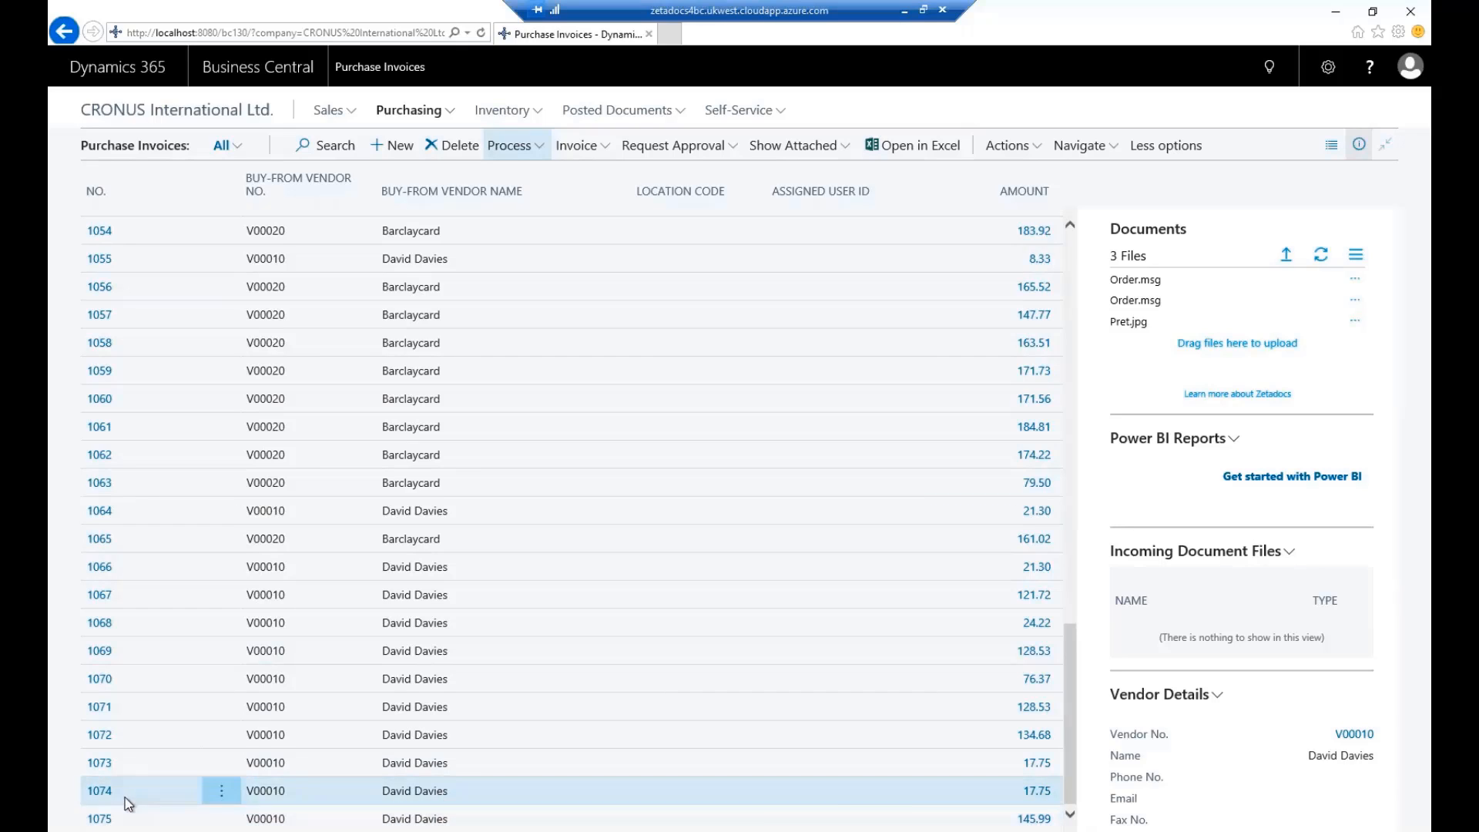
pyautogui.click(100, 818)
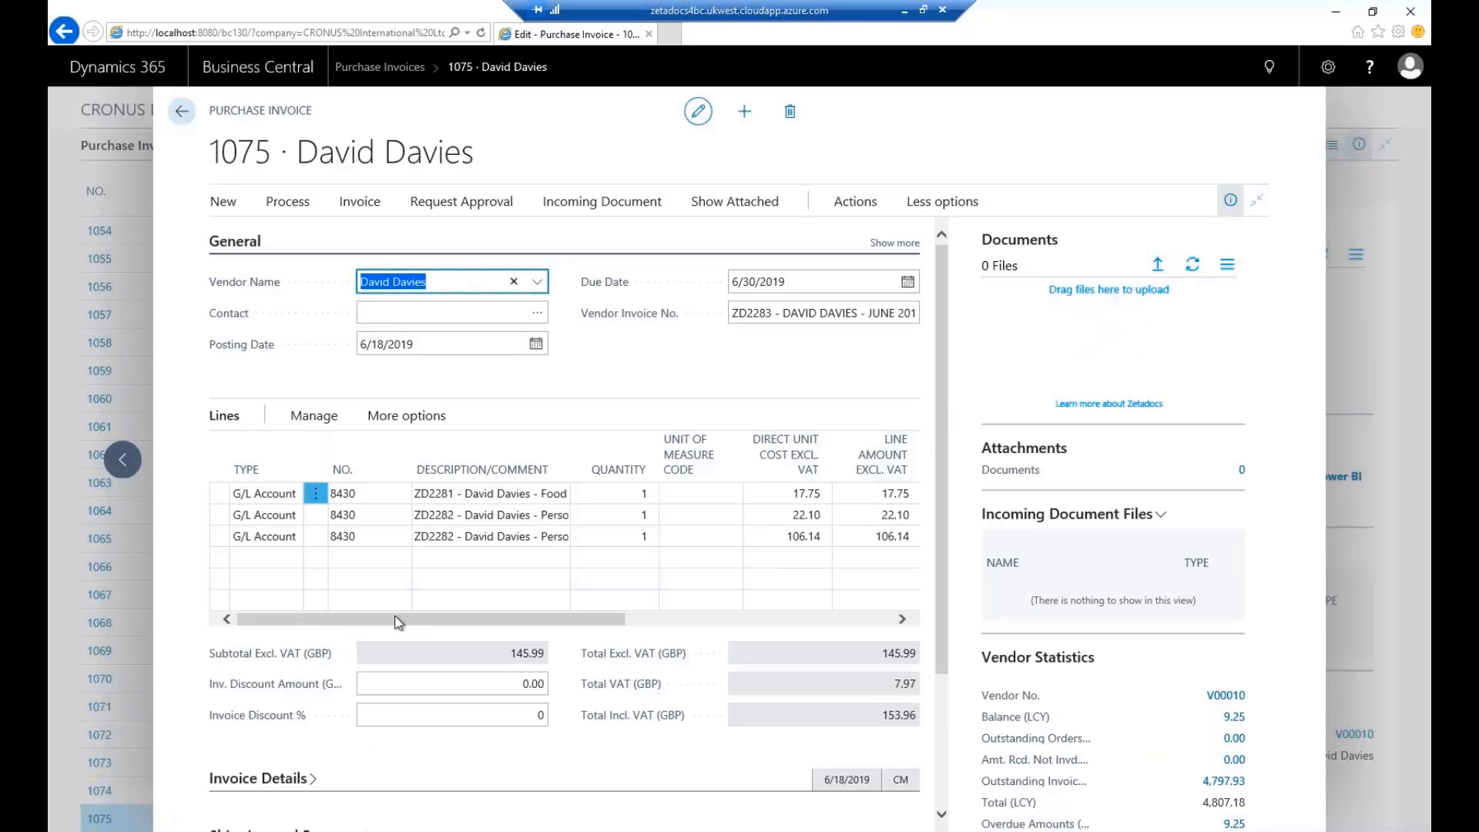
# Examine the invoice's totals and its lines' department and VAT posting codes, and exit the document without posting it
pyautogui.moveTo(388, 621)
pyautogui.mouseDown()
pyautogui.moveTo(659, 627)
pyautogui.moveTo(403, 604)
pyautogui.mouseUp()
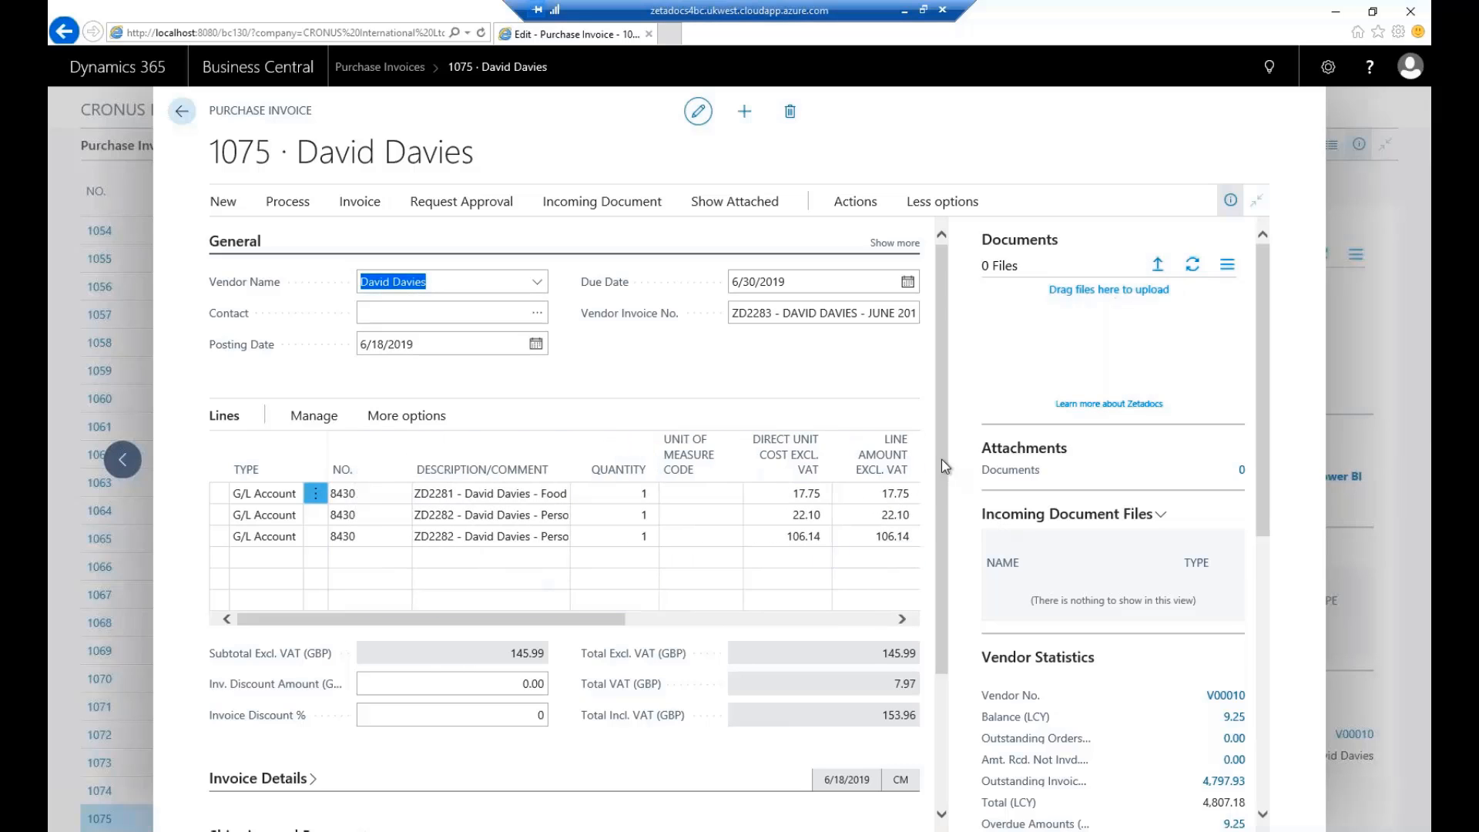
pyautogui.scroll(-3, 941, 462)
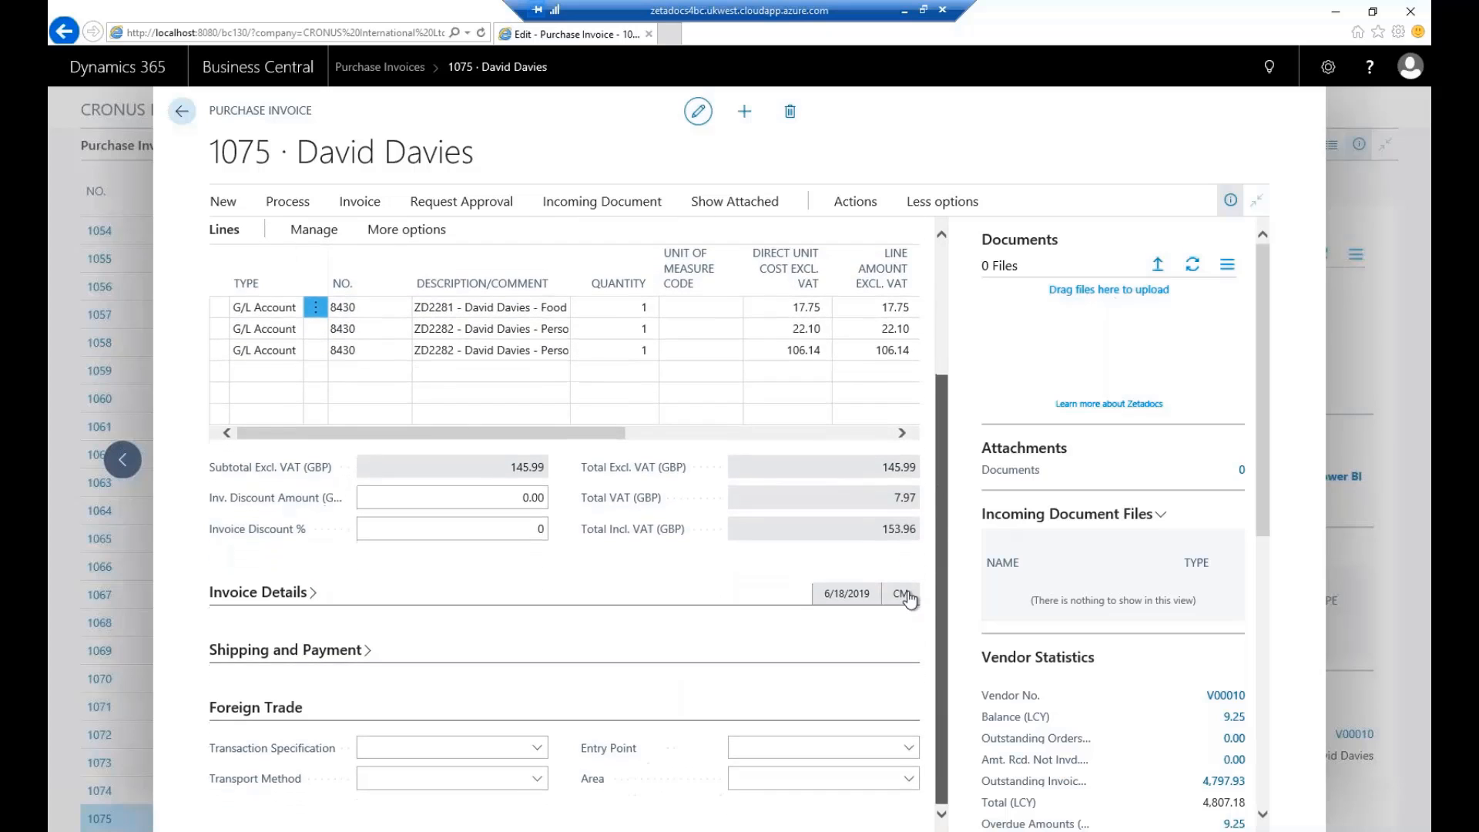
pyautogui.scroll(3, 903, 422)
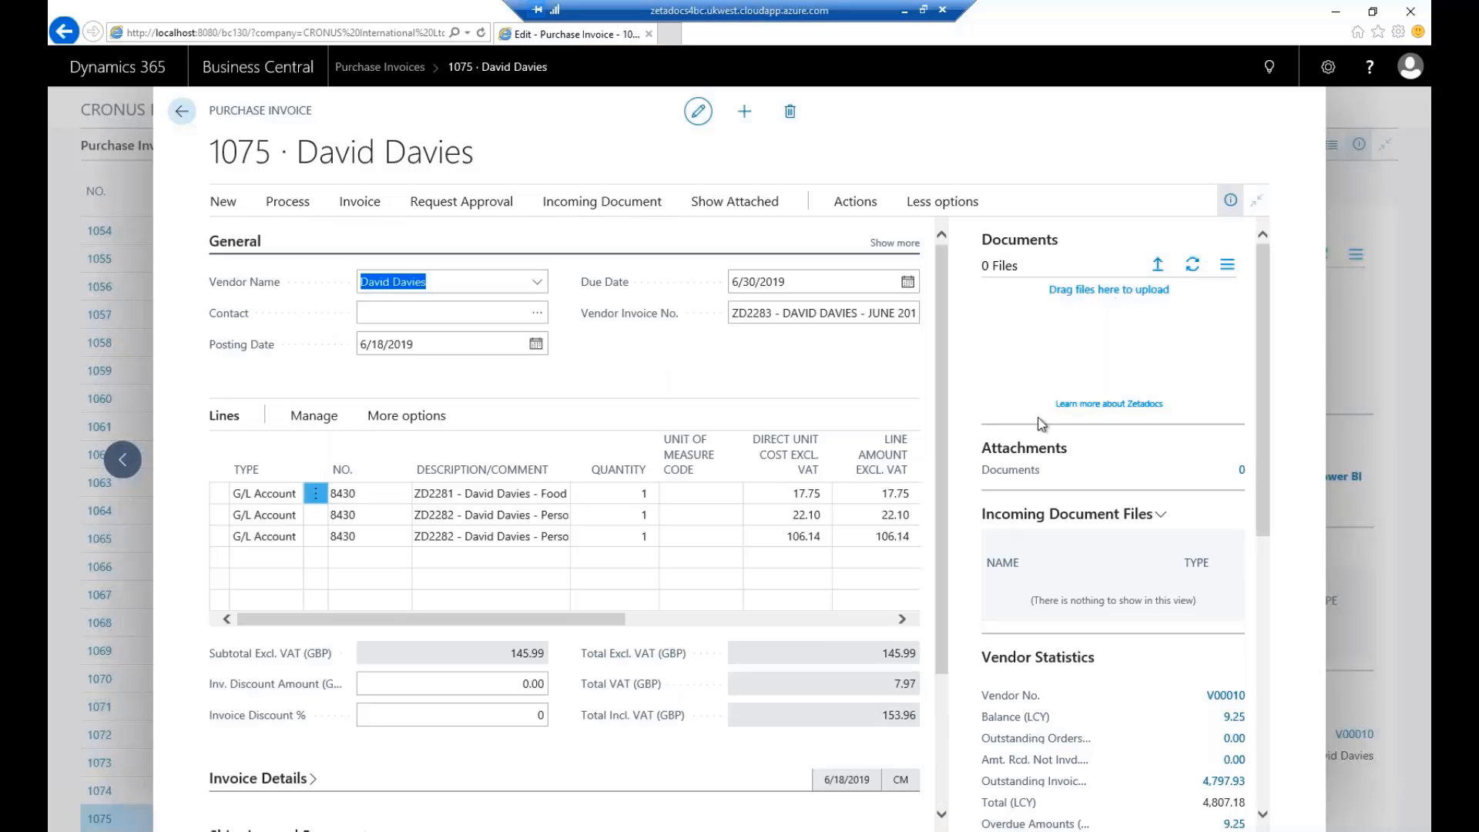
pyautogui.moveTo(539, 621); pyautogui.dragTo(874, 608)
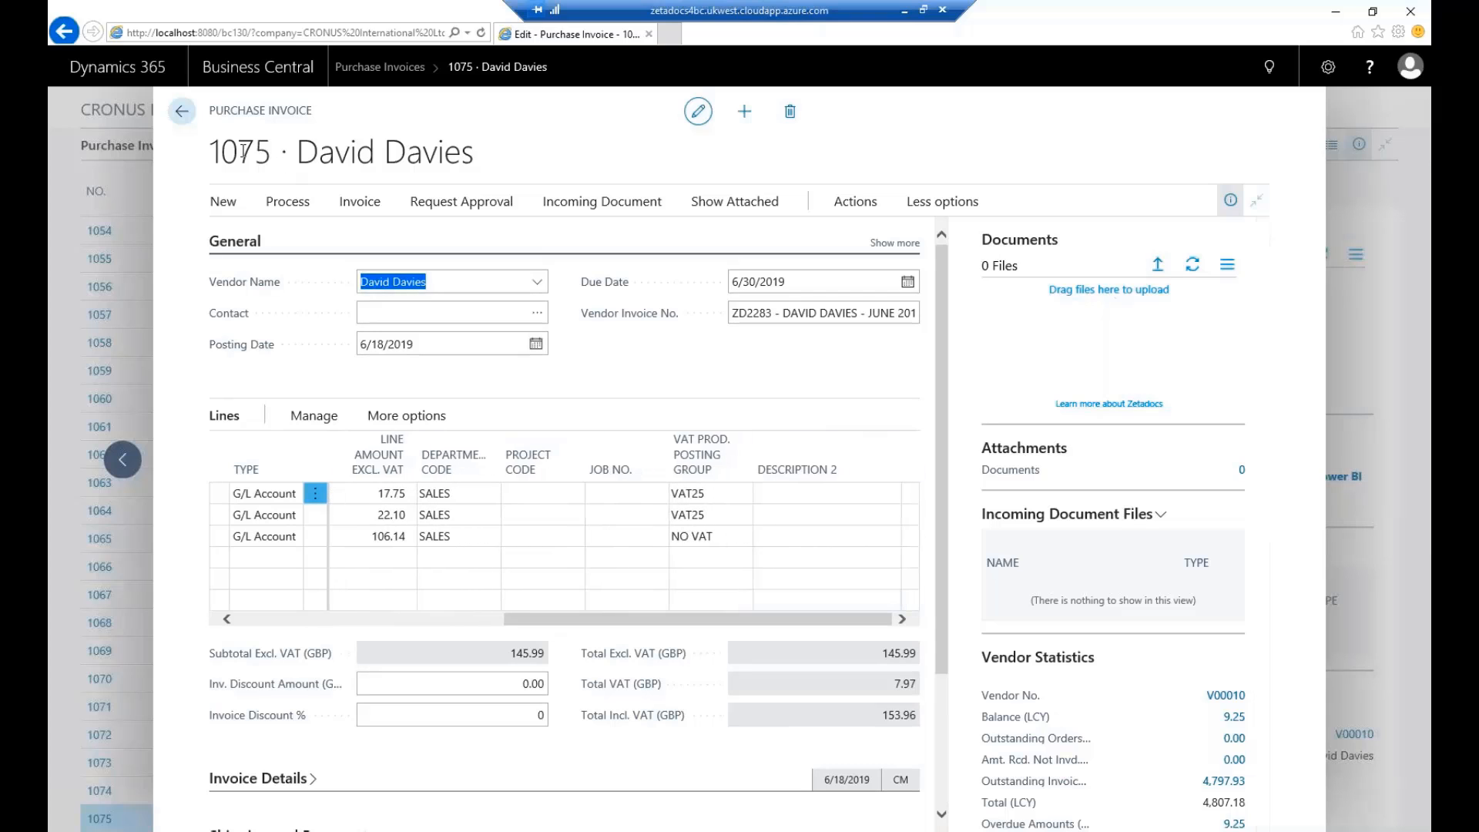
pyautogui.click(181, 115)
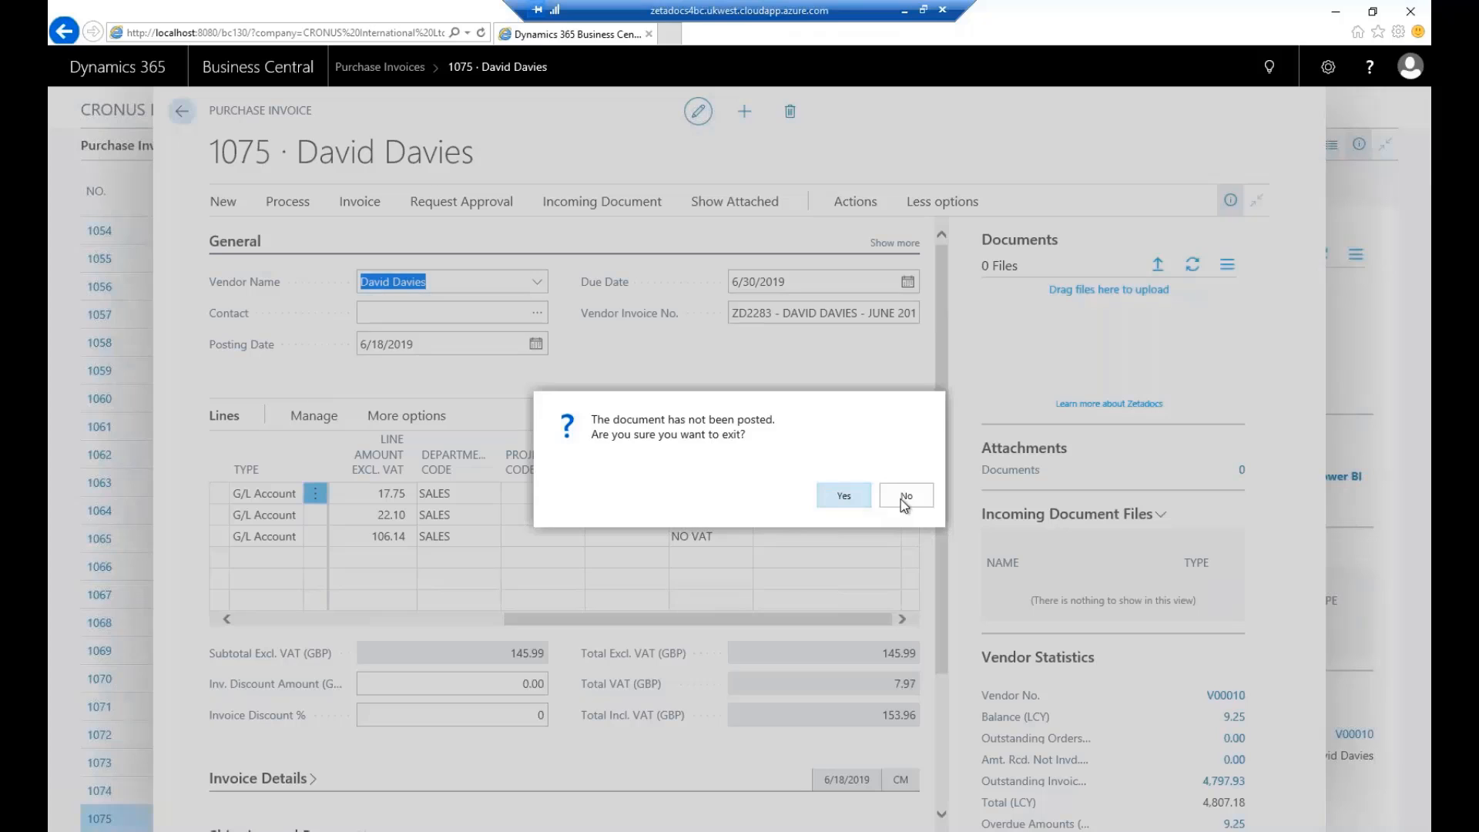
pyautogui.press('Return')
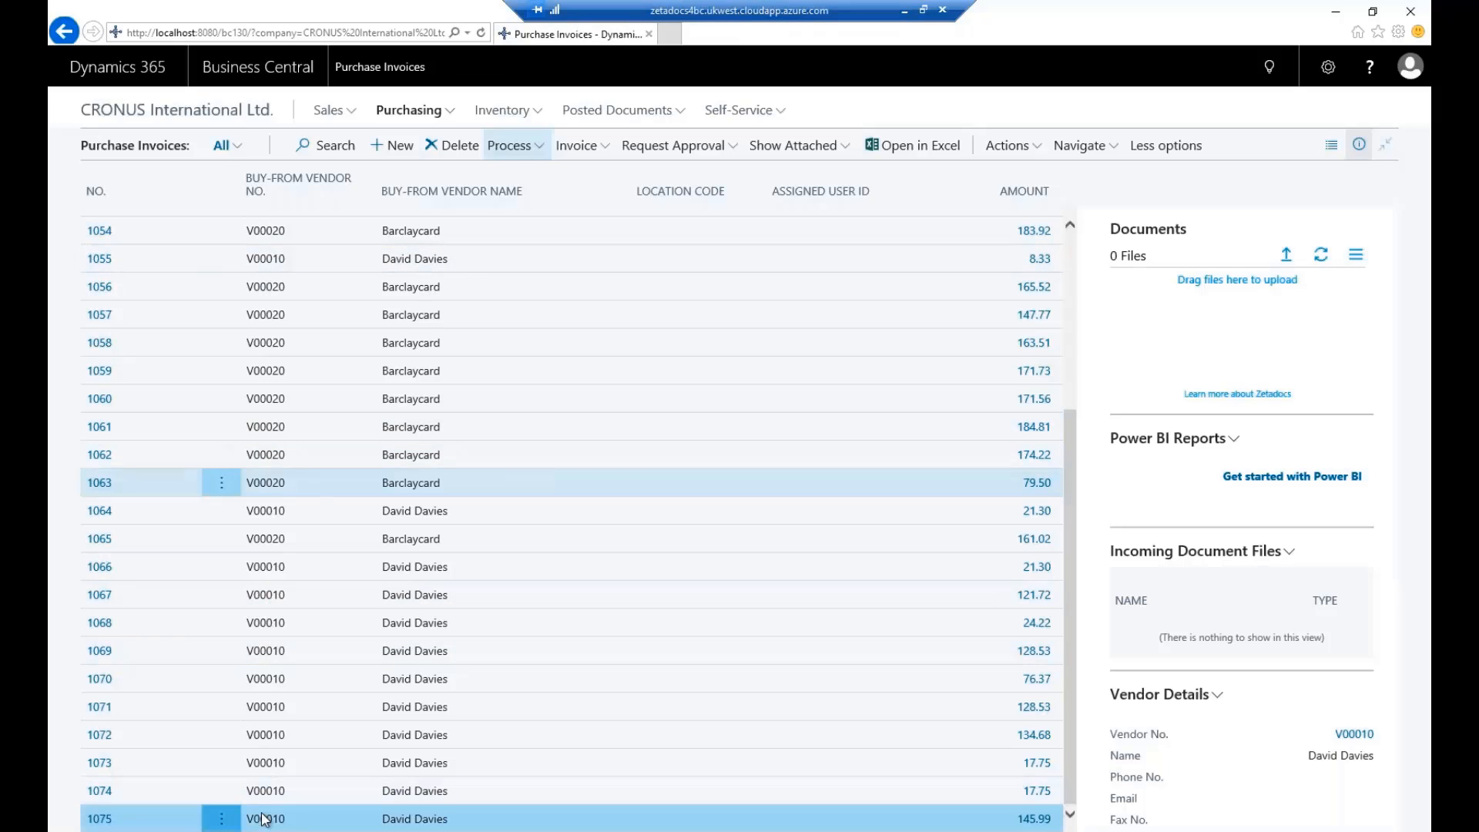
# Switch to the Zetadocs Expenses report in Power BI
pyautogui.moveTo(269, 831)
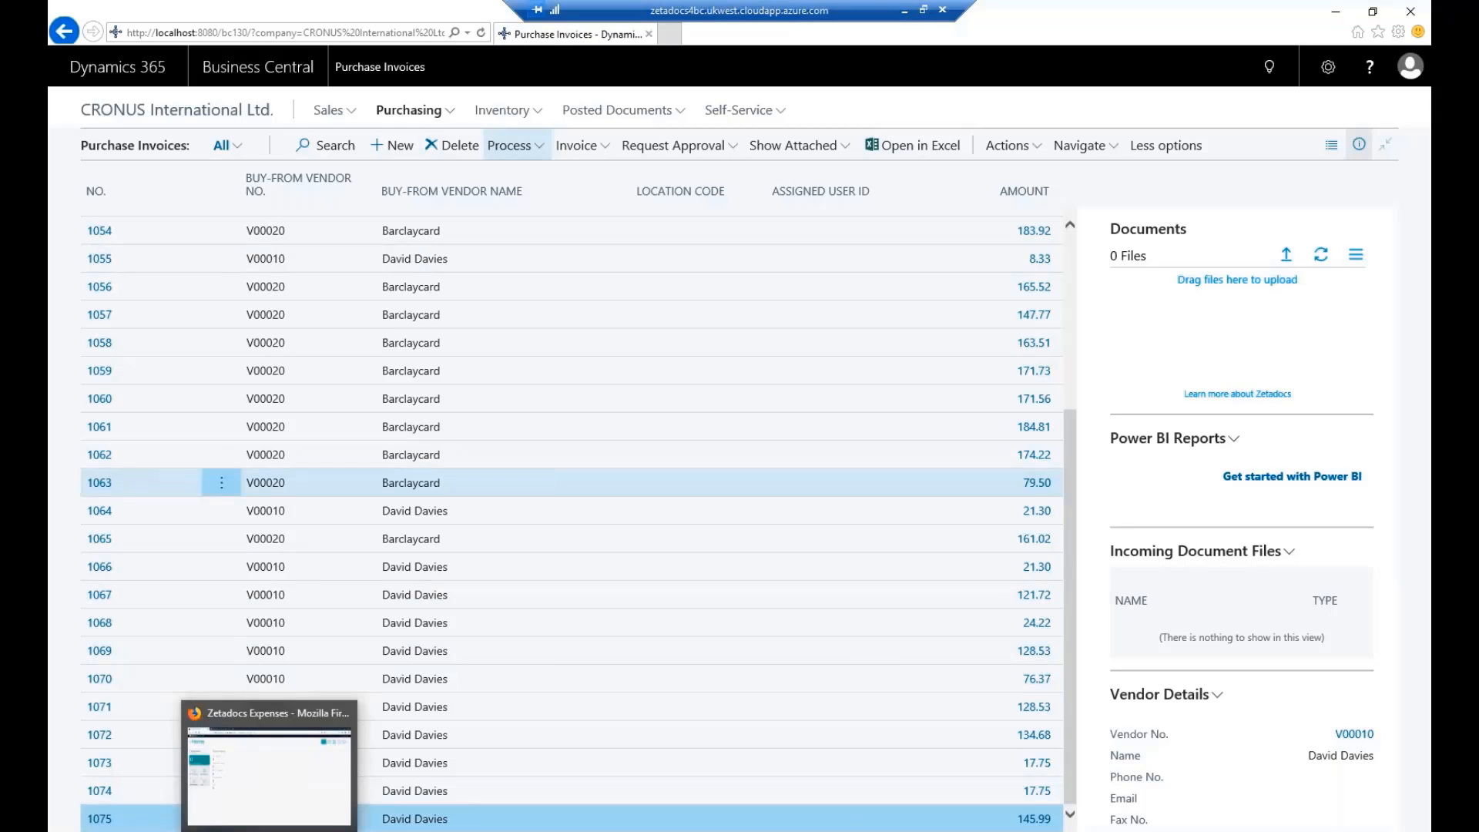
pyautogui.click(292, 747)
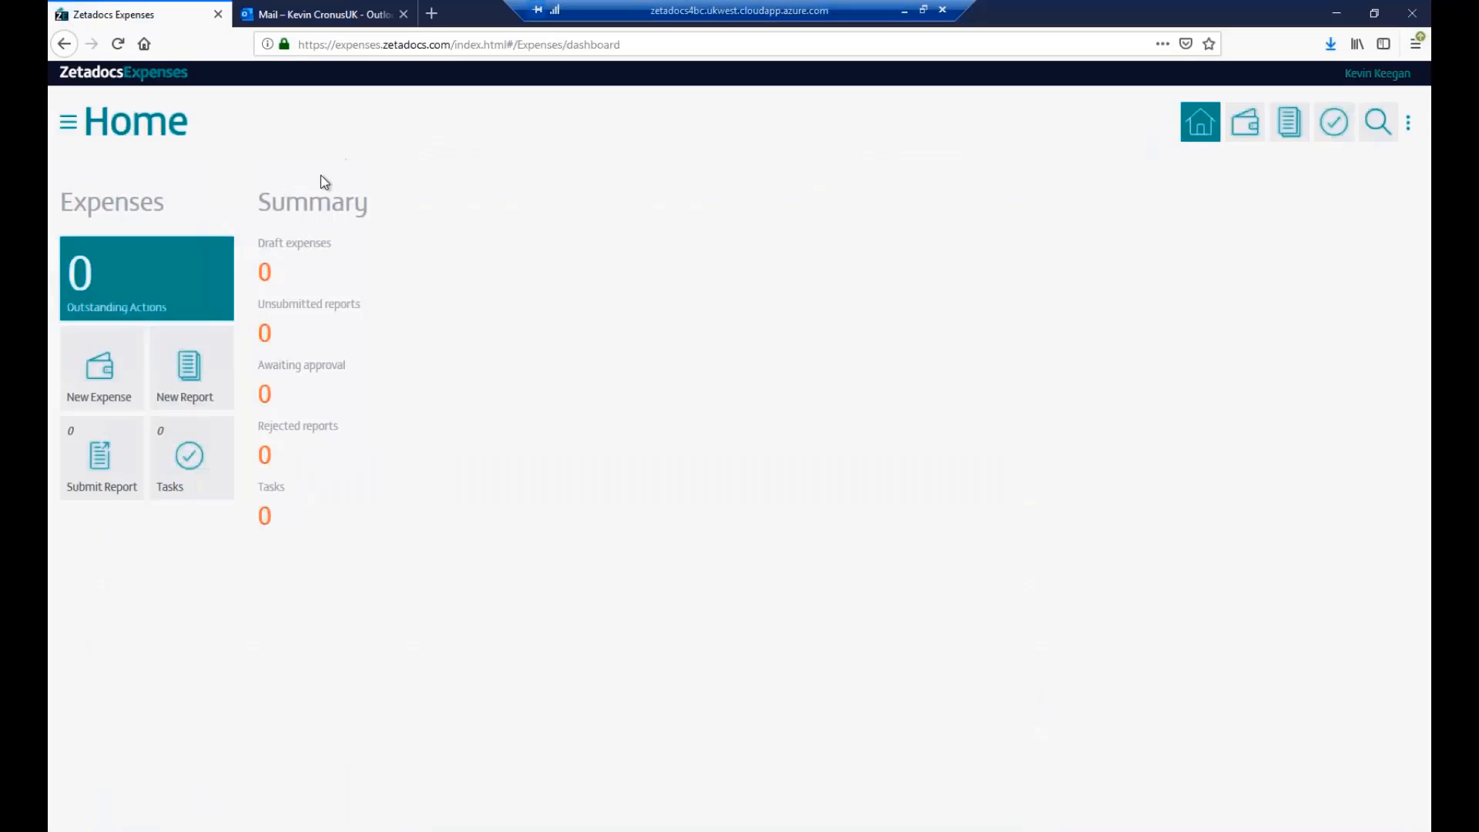
pyautogui.click(287, 830)
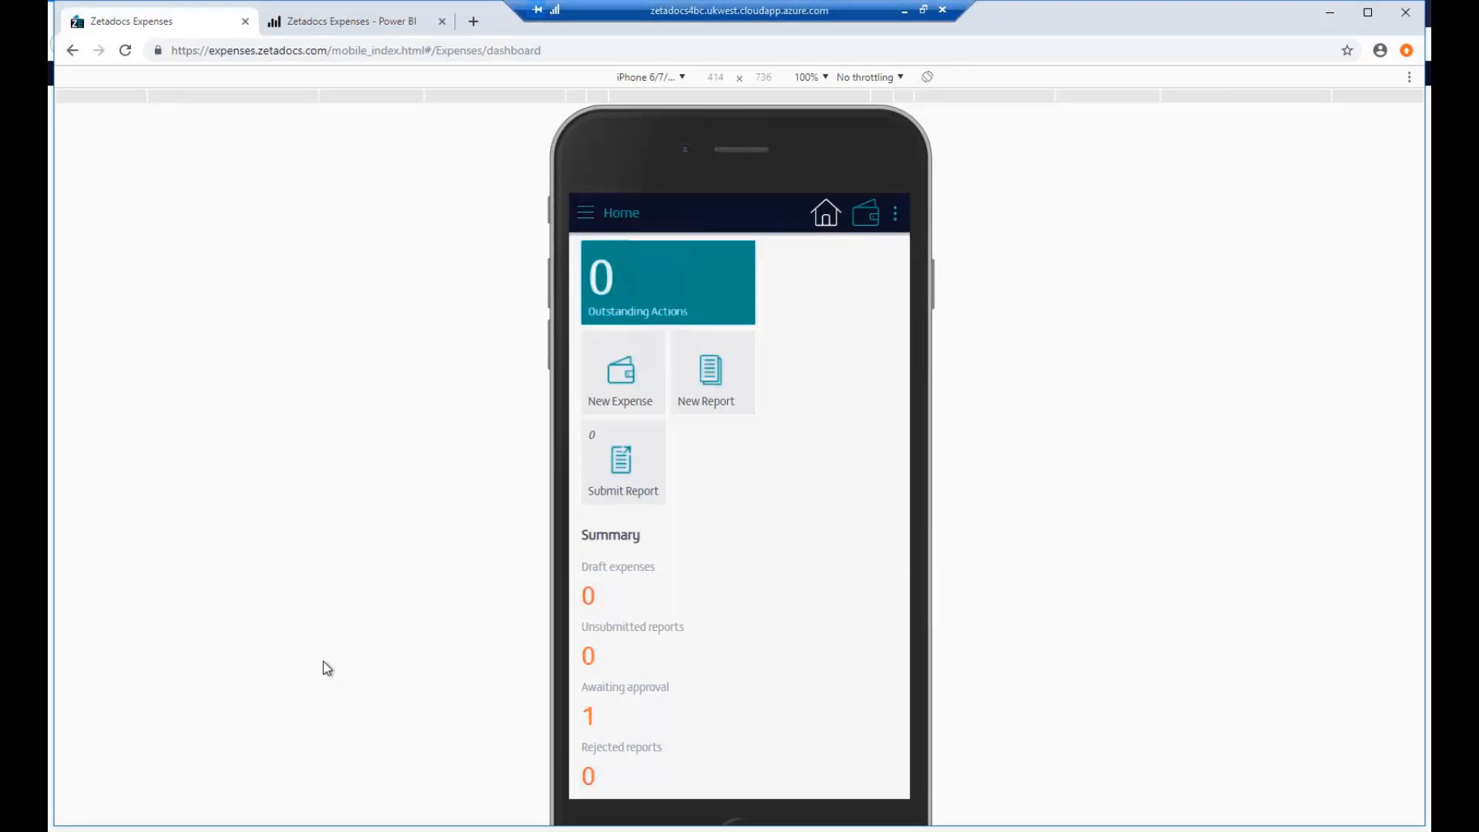
pyautogui.click(375, 24)
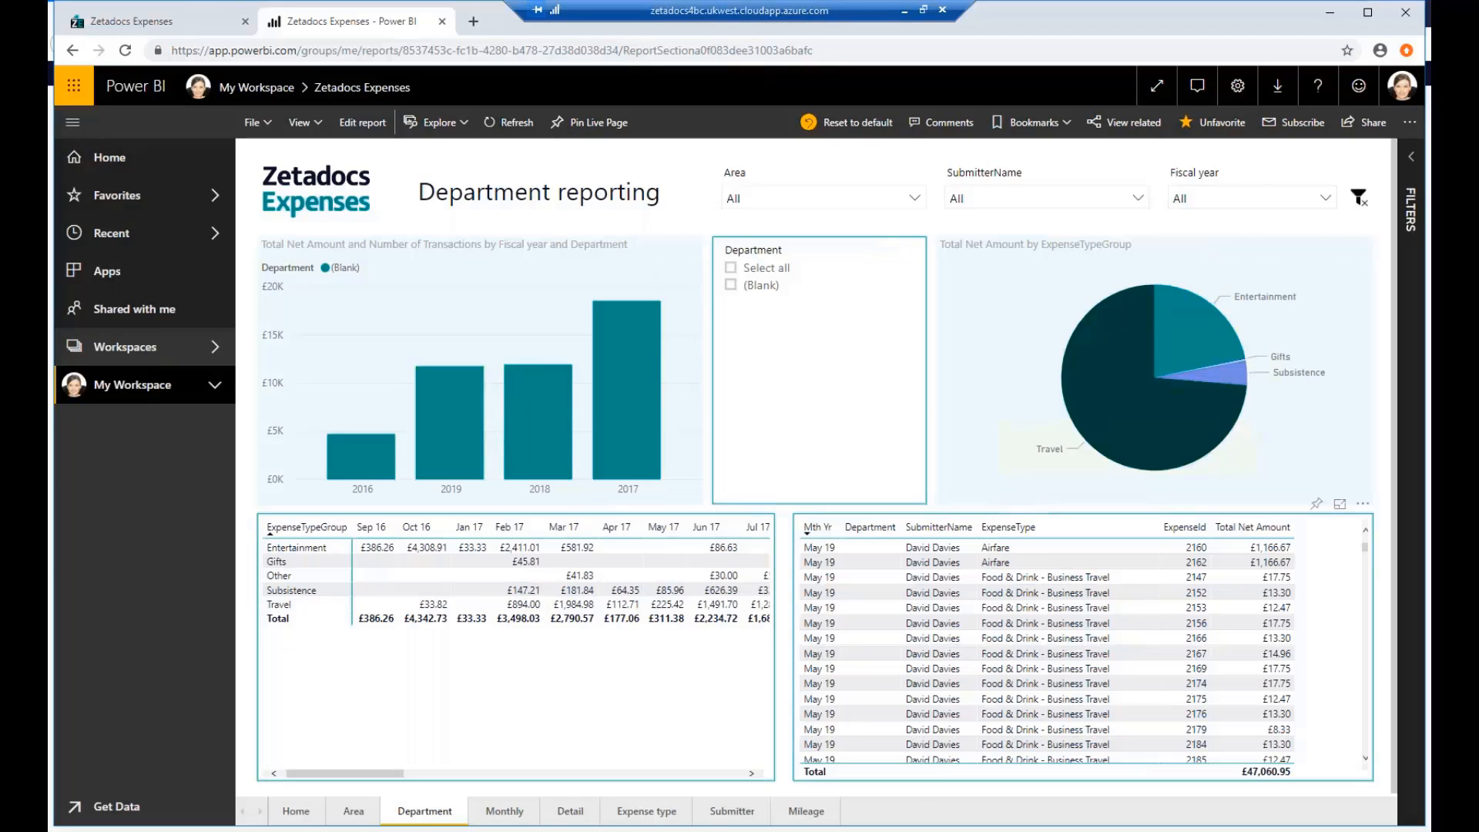
# Look through the report's Home, Area, Monthly and Submitter pages
pyautogui.click(304, 813)
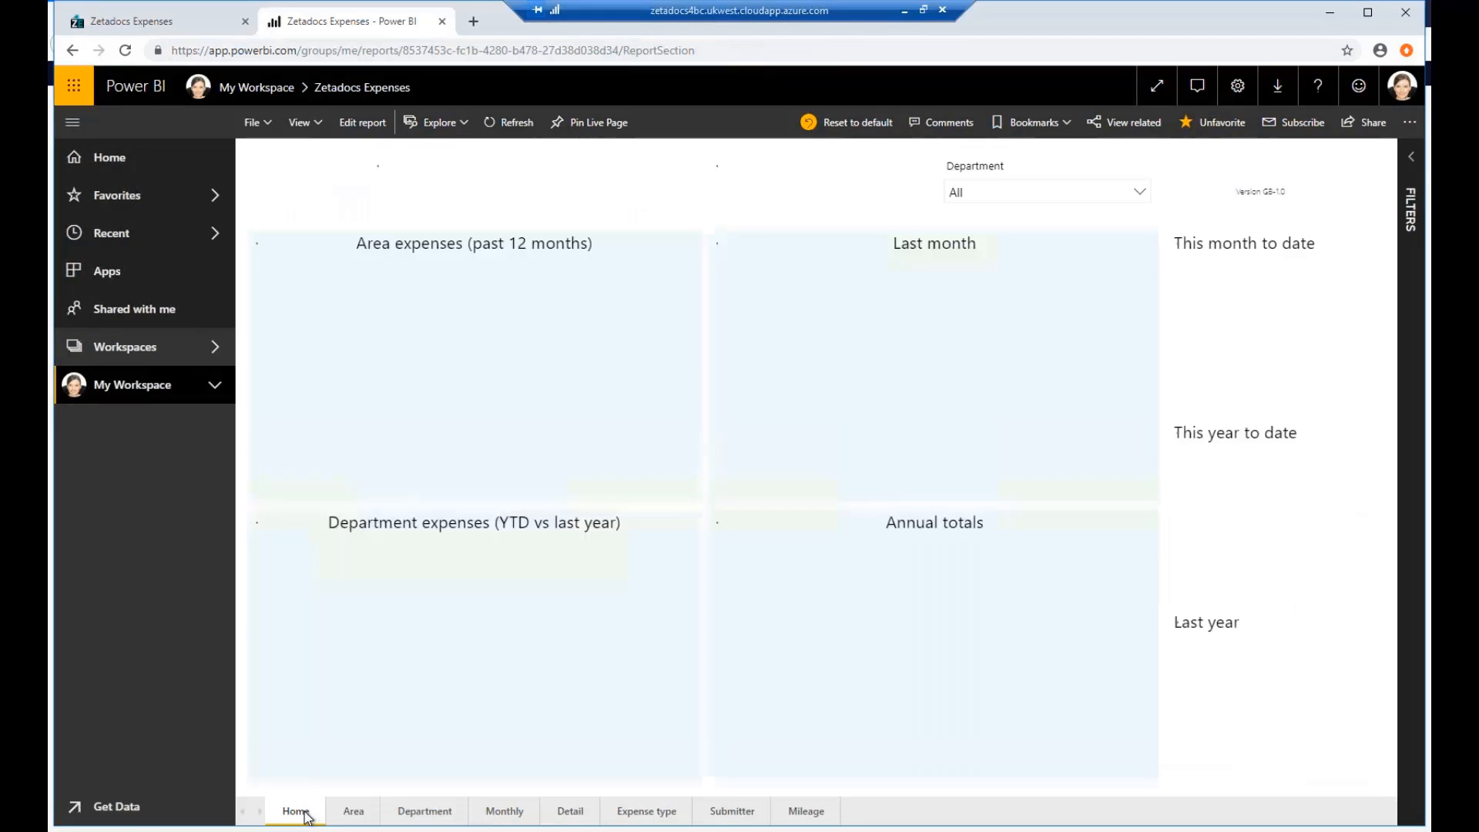
pyautogui.click(368, 815)
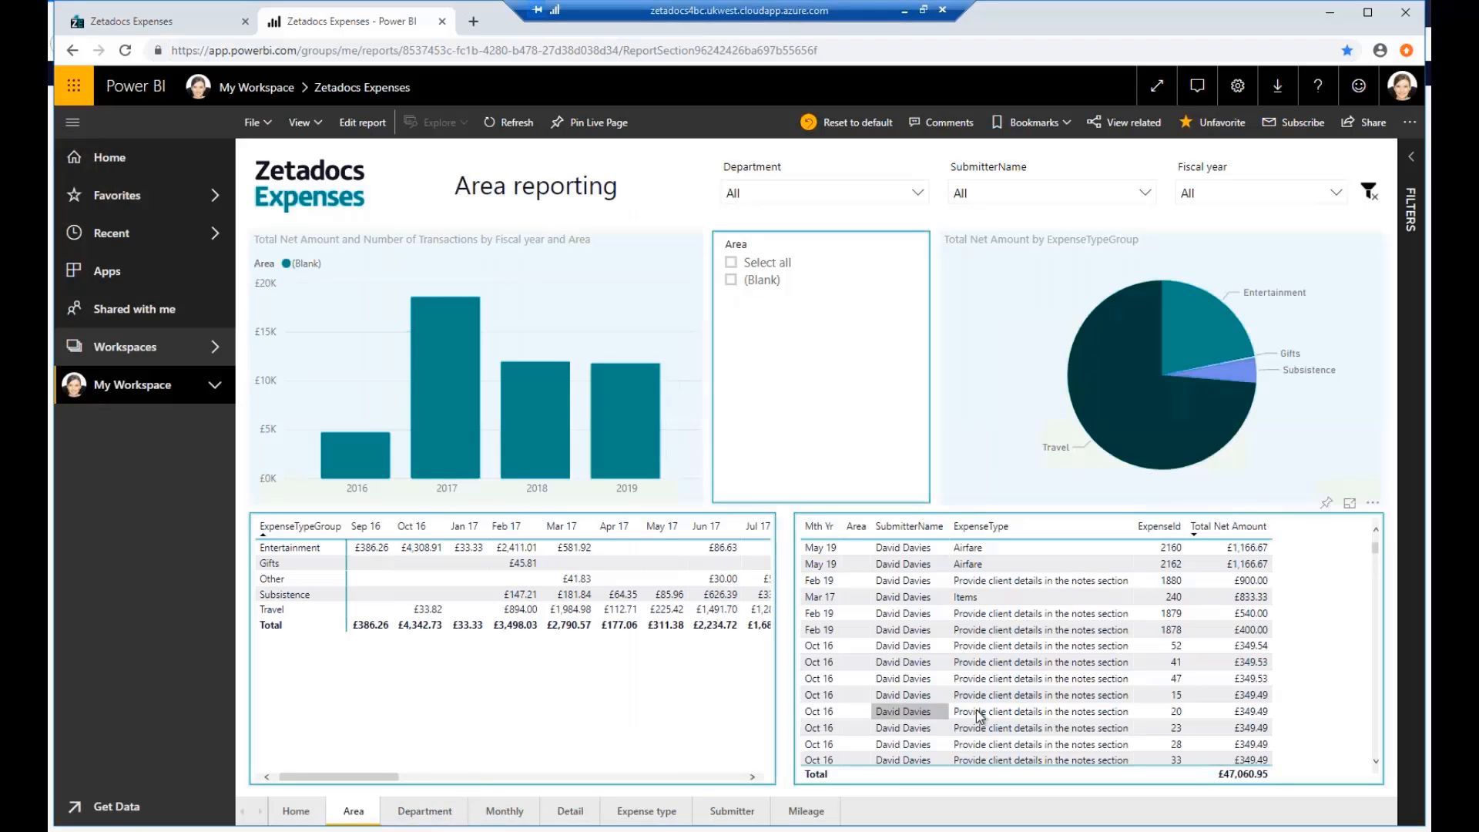
pyautogui.click(502, 813)
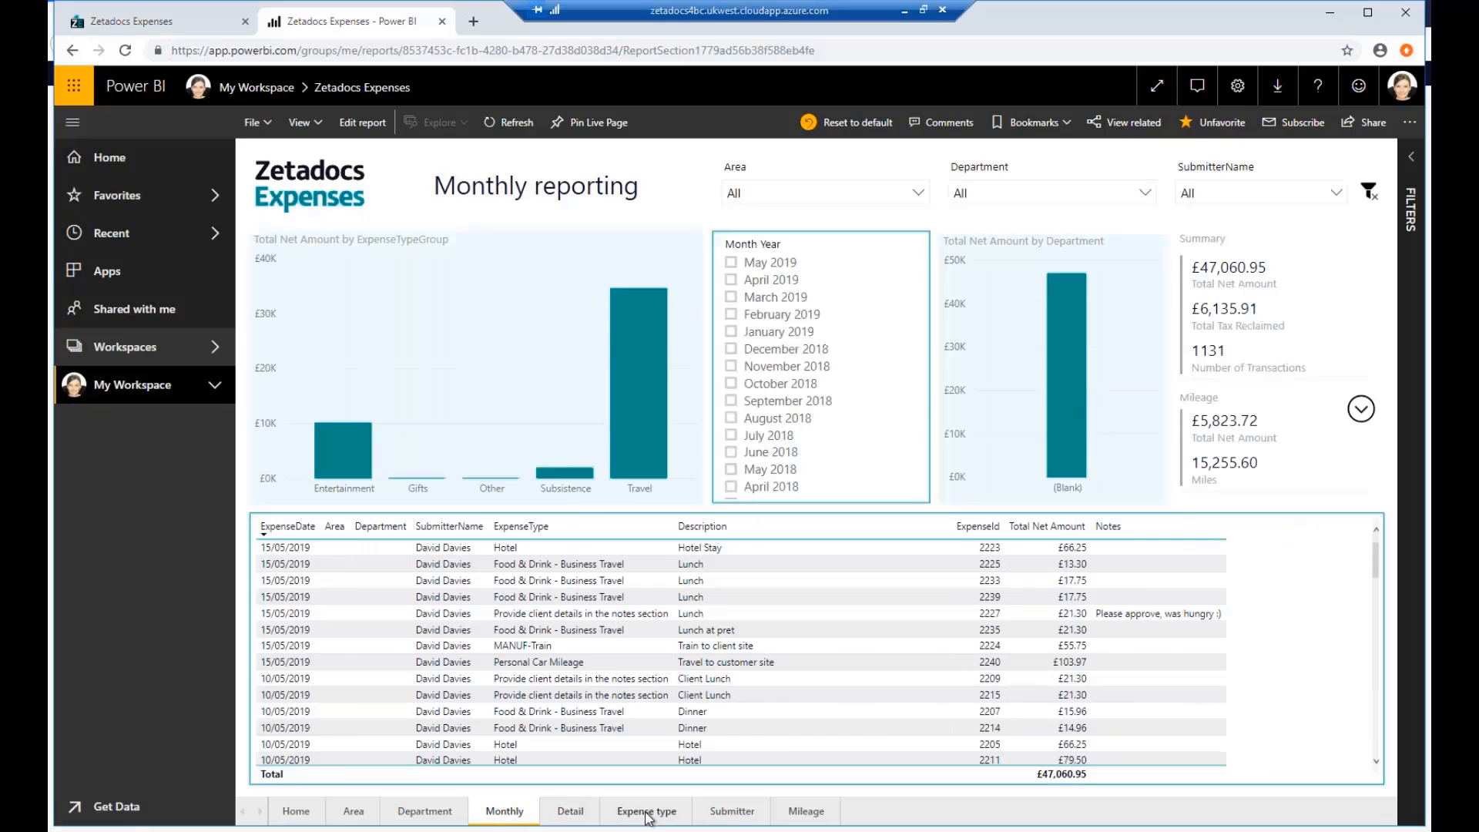
pyautogui.click(730, 818)
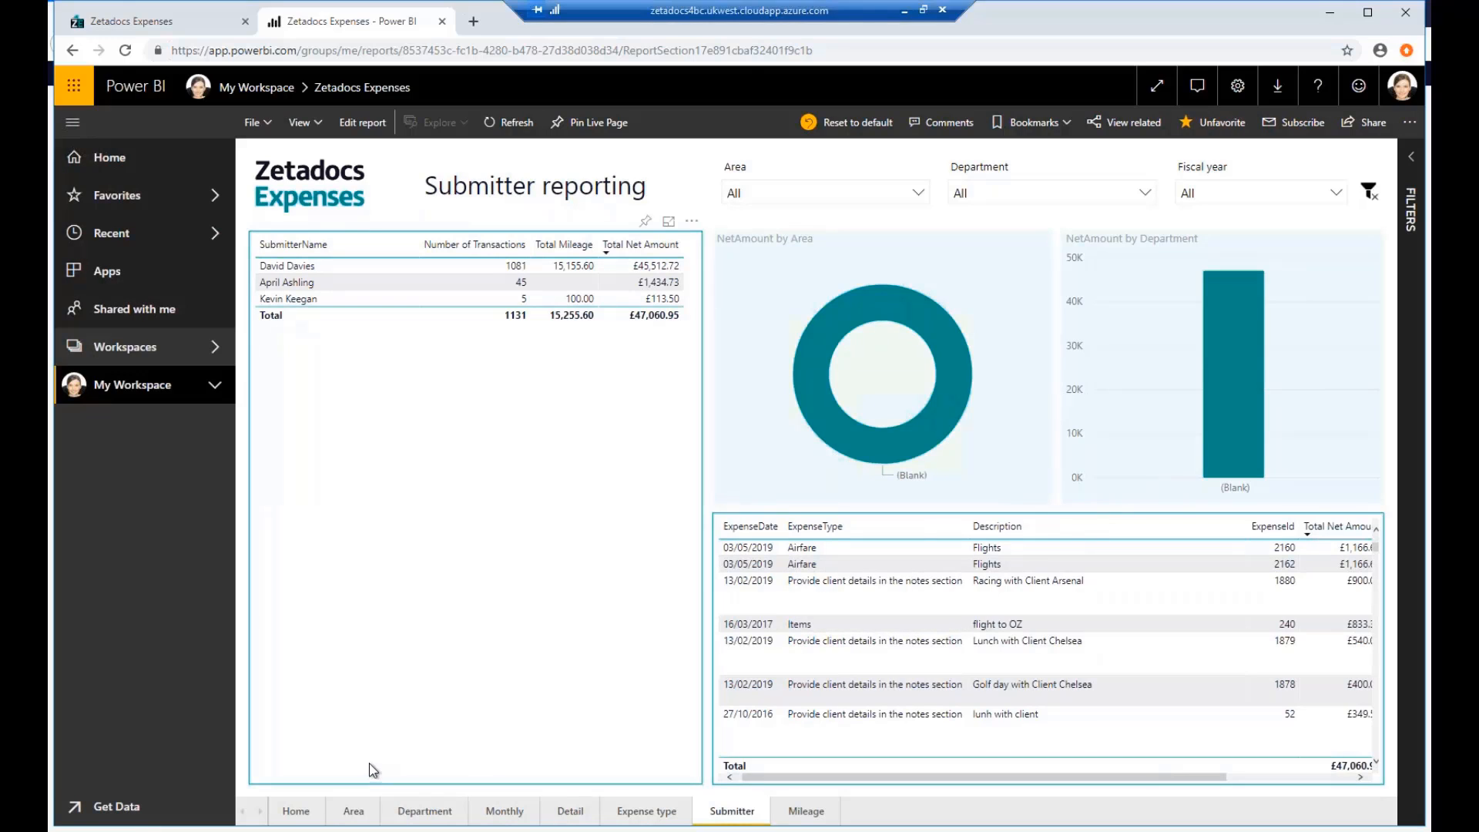
# Open the Department reporting page and examine its table of expense transactions and their expense IDs
pyautogui.click(422, 815)
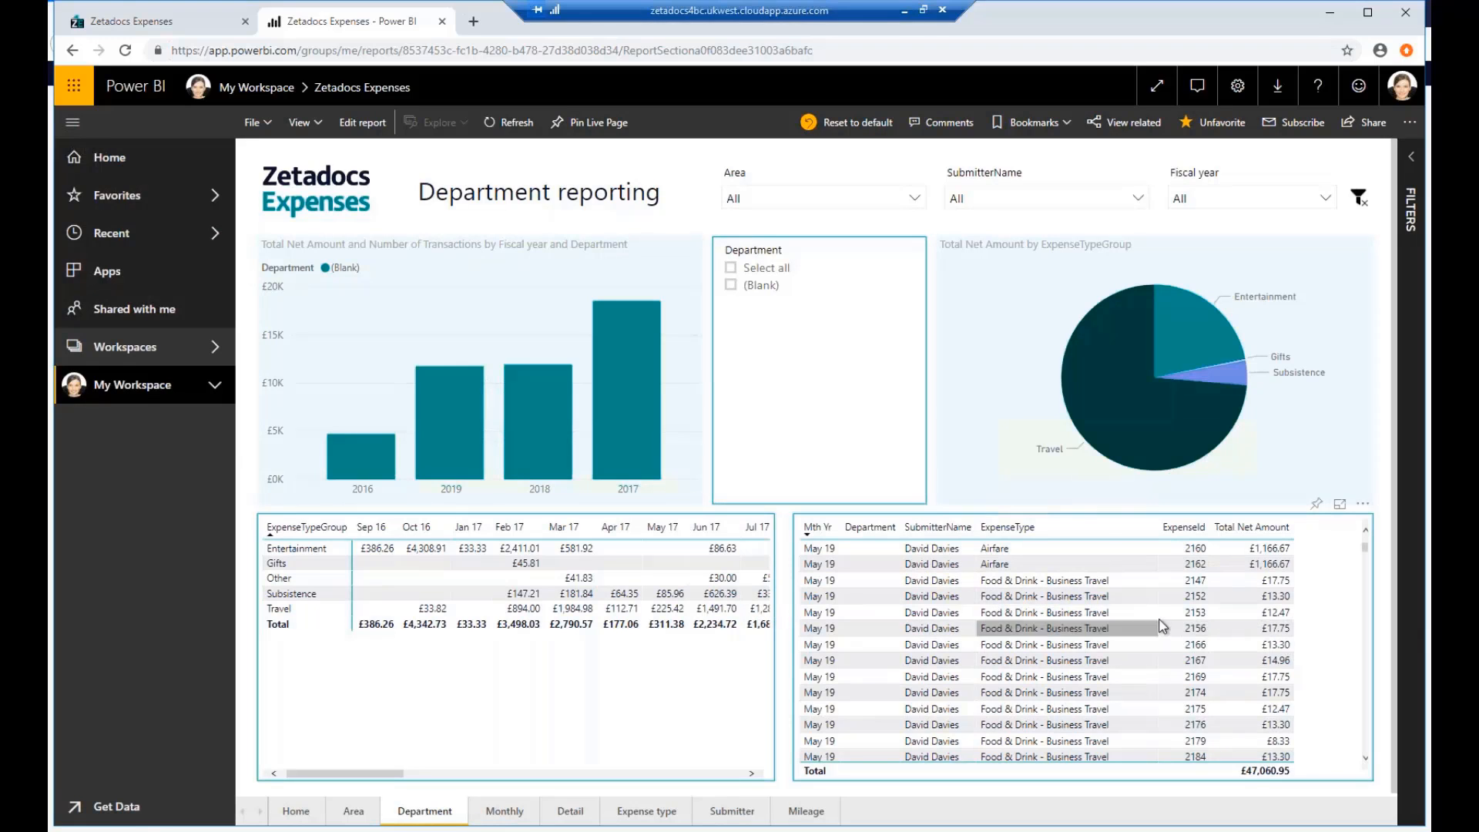
pyautogui.scroll(-5, 1198, 633)
pyautogui.scroll(-5, 1194, 631)
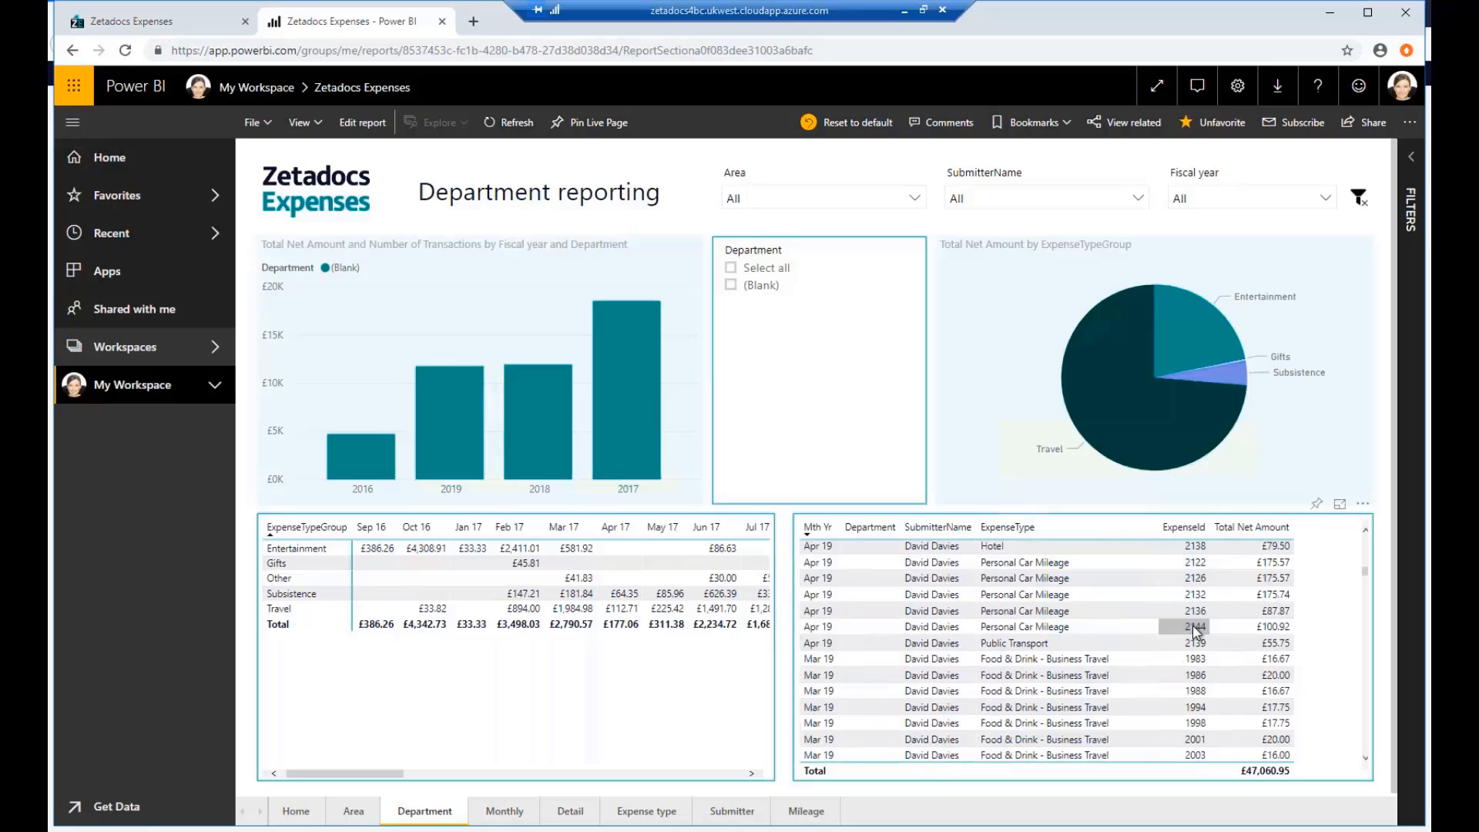
pyautogui.scroll(8, 1196, 631)
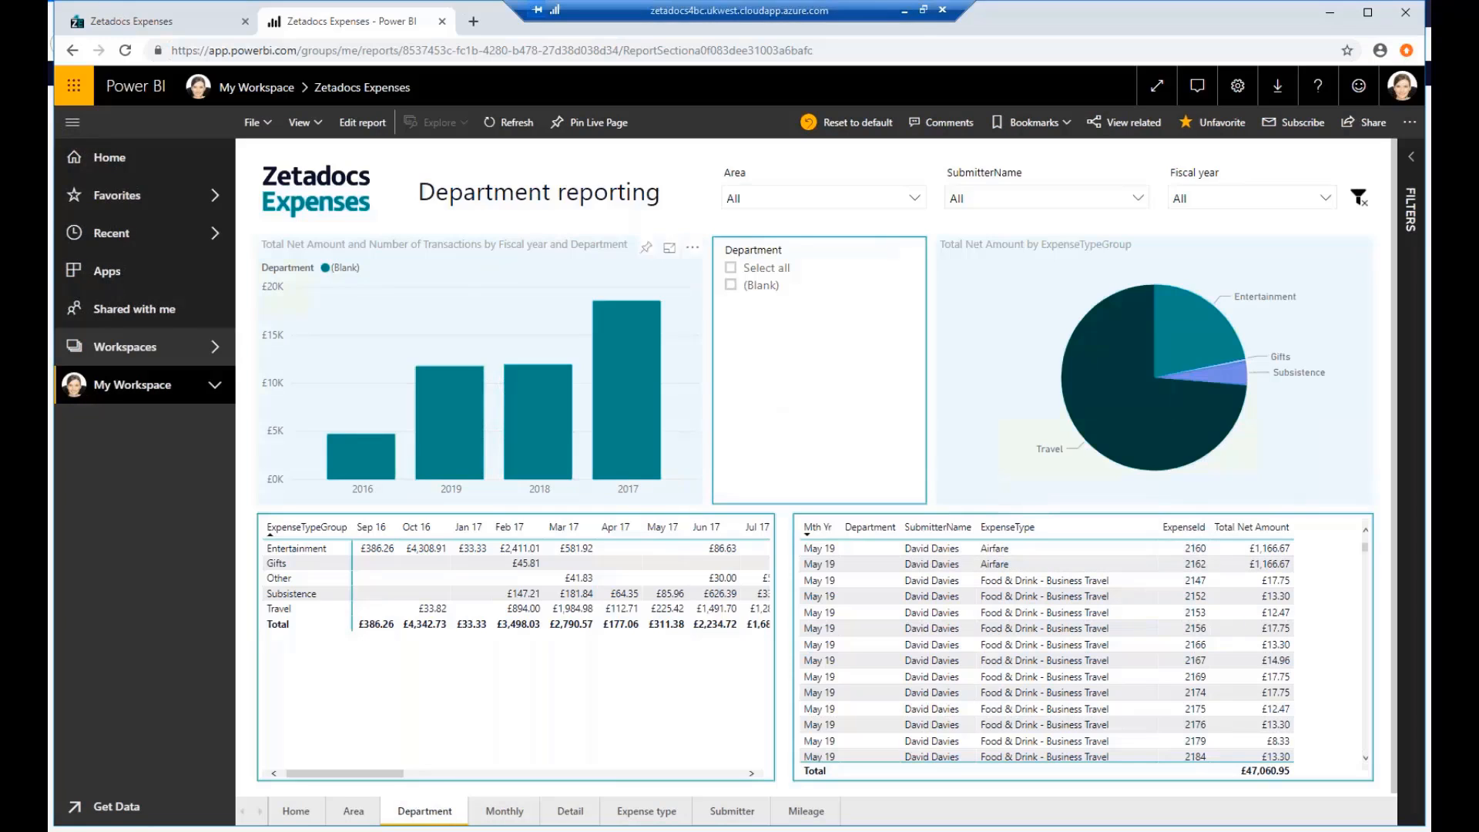
# Switch to the approver's Zetadocs Expenses window and search for expense ID 2160
pyautogui.moveTo(244, 831)
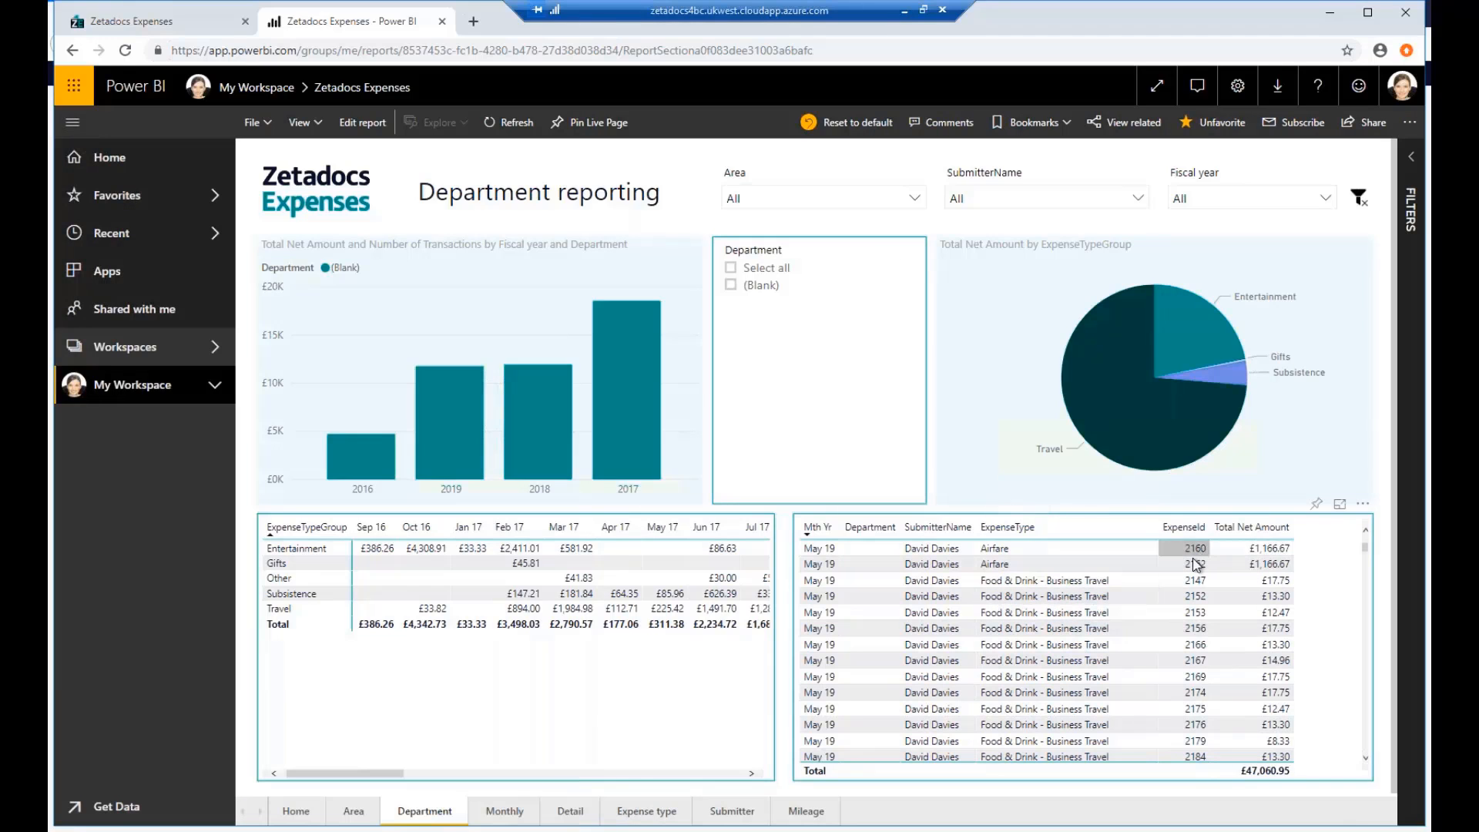
pyautogui.click(96, 770)
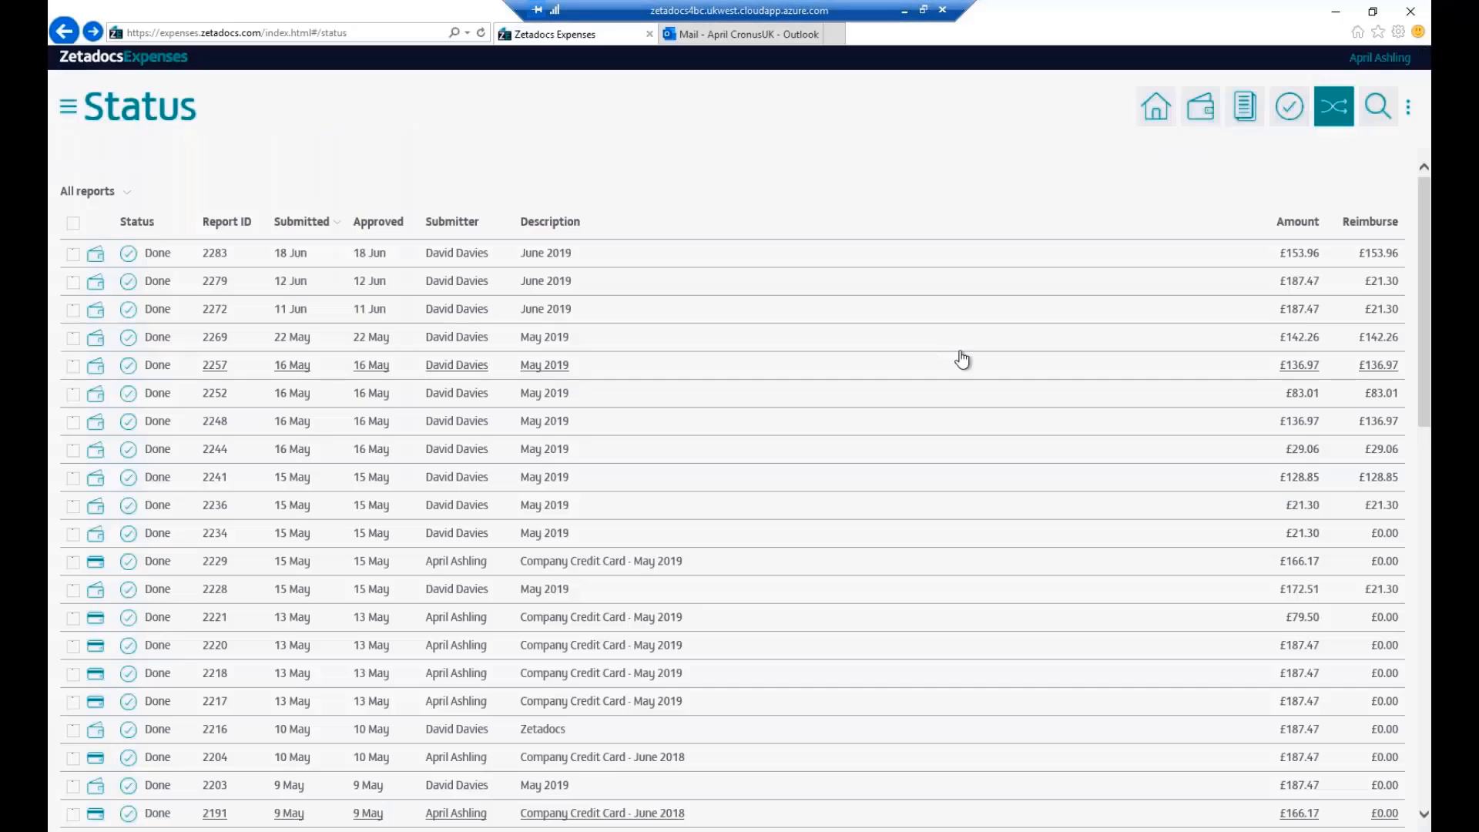
pyautogui.click(1379, 106)
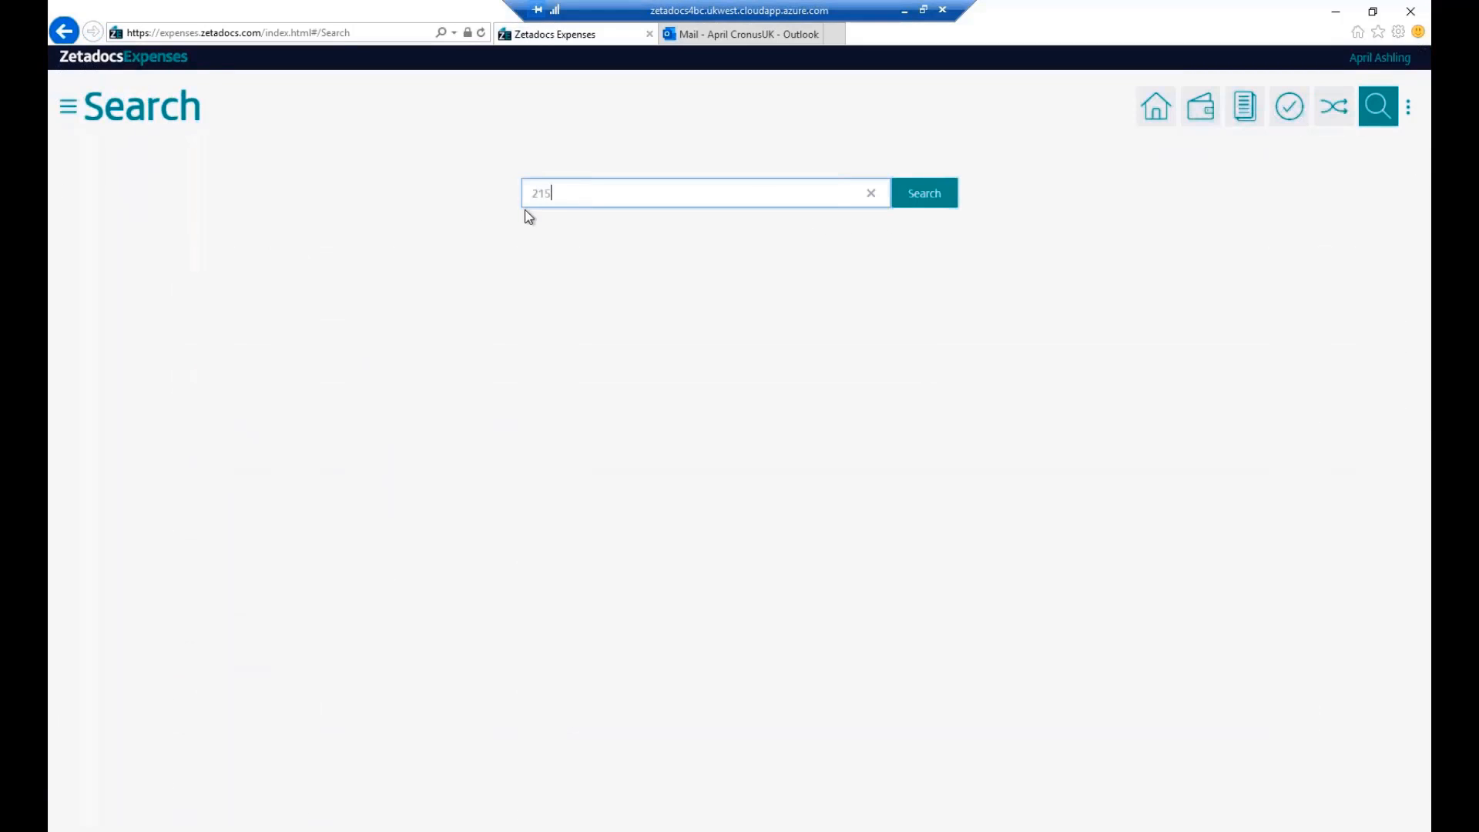
pyautogui.write('2160')
pyautogui.click(913, 196)
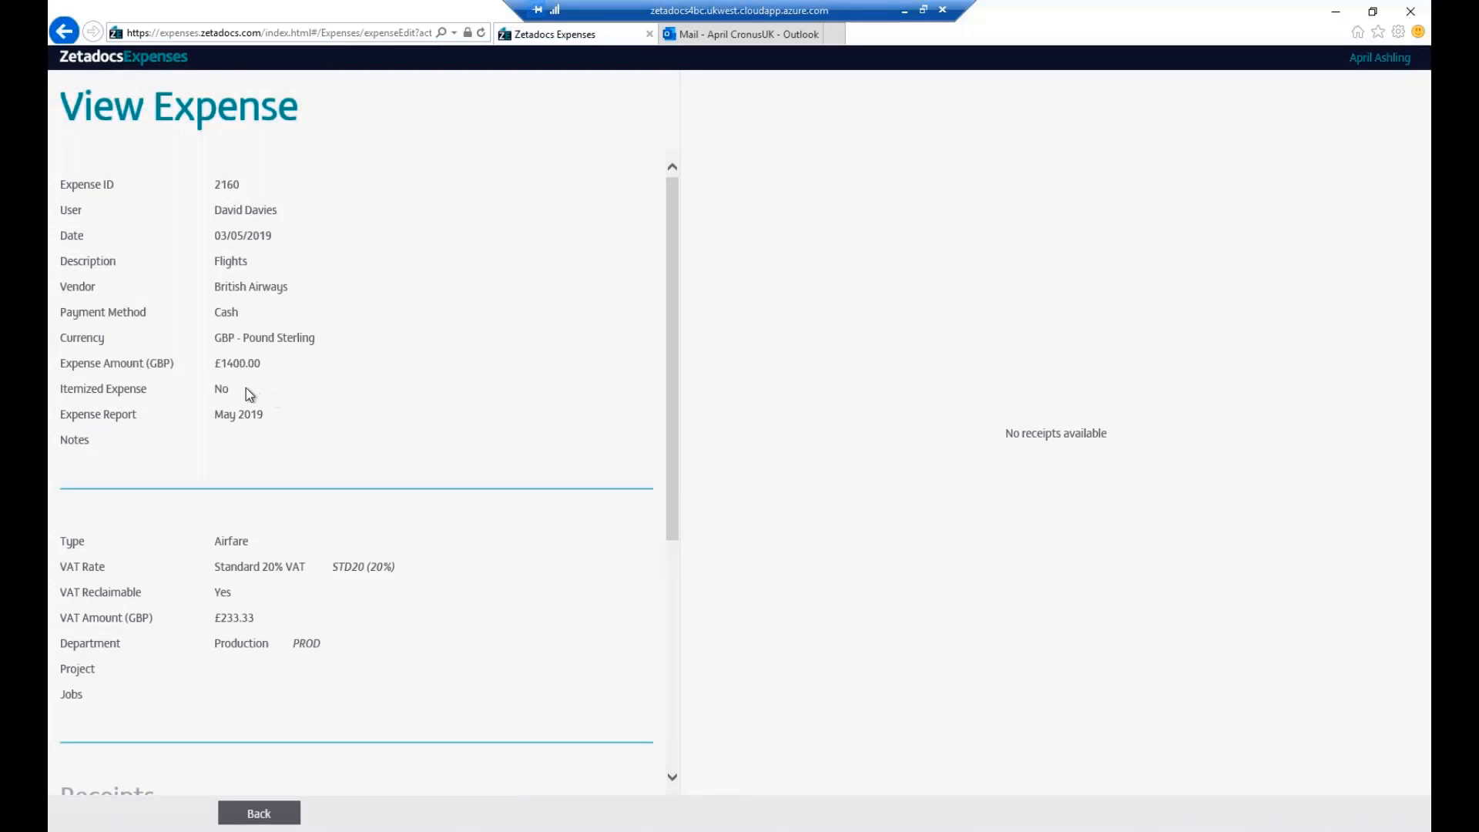
# Examine the amount, VAT, department and receipt details of expense 2160, and return to the search page
pyautogui.scroll(-2, 293, 433)
pyautogui.scroll(-2, 315, 416)
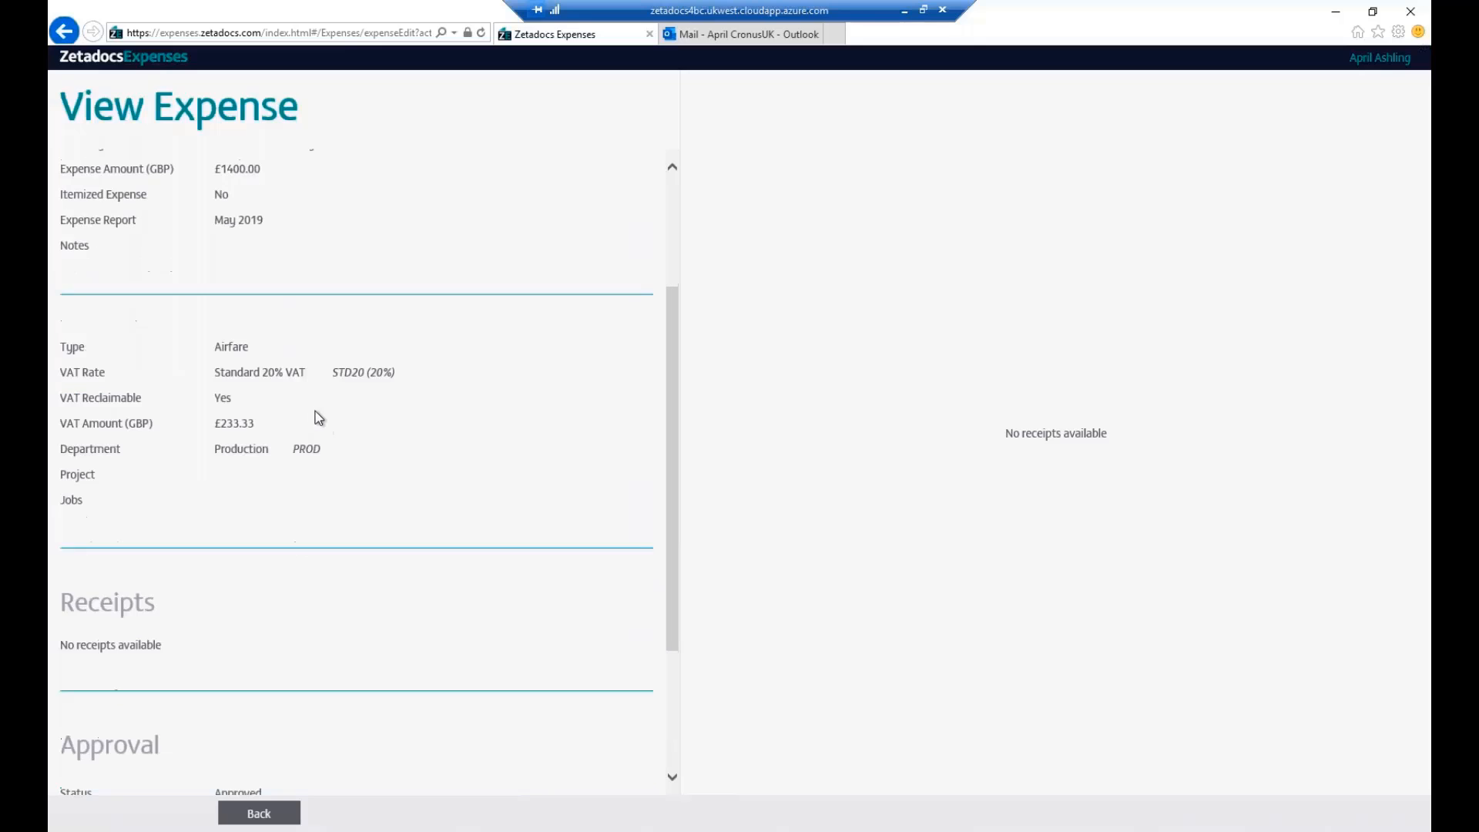
pyautogui.moveTo(667, 423); pyautogui.dragTo(643, 313)
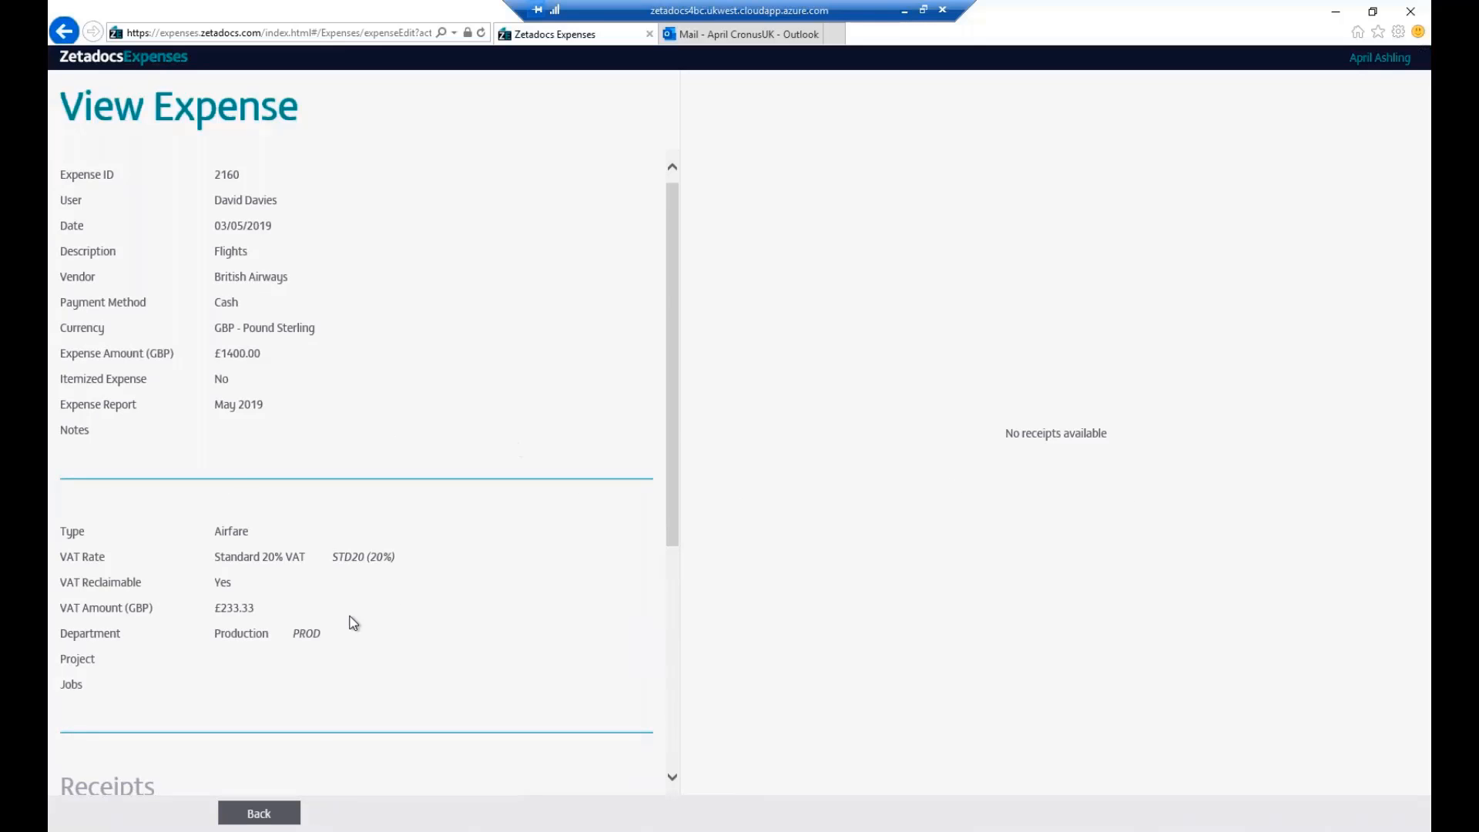
pyautogui.click(259, 812)
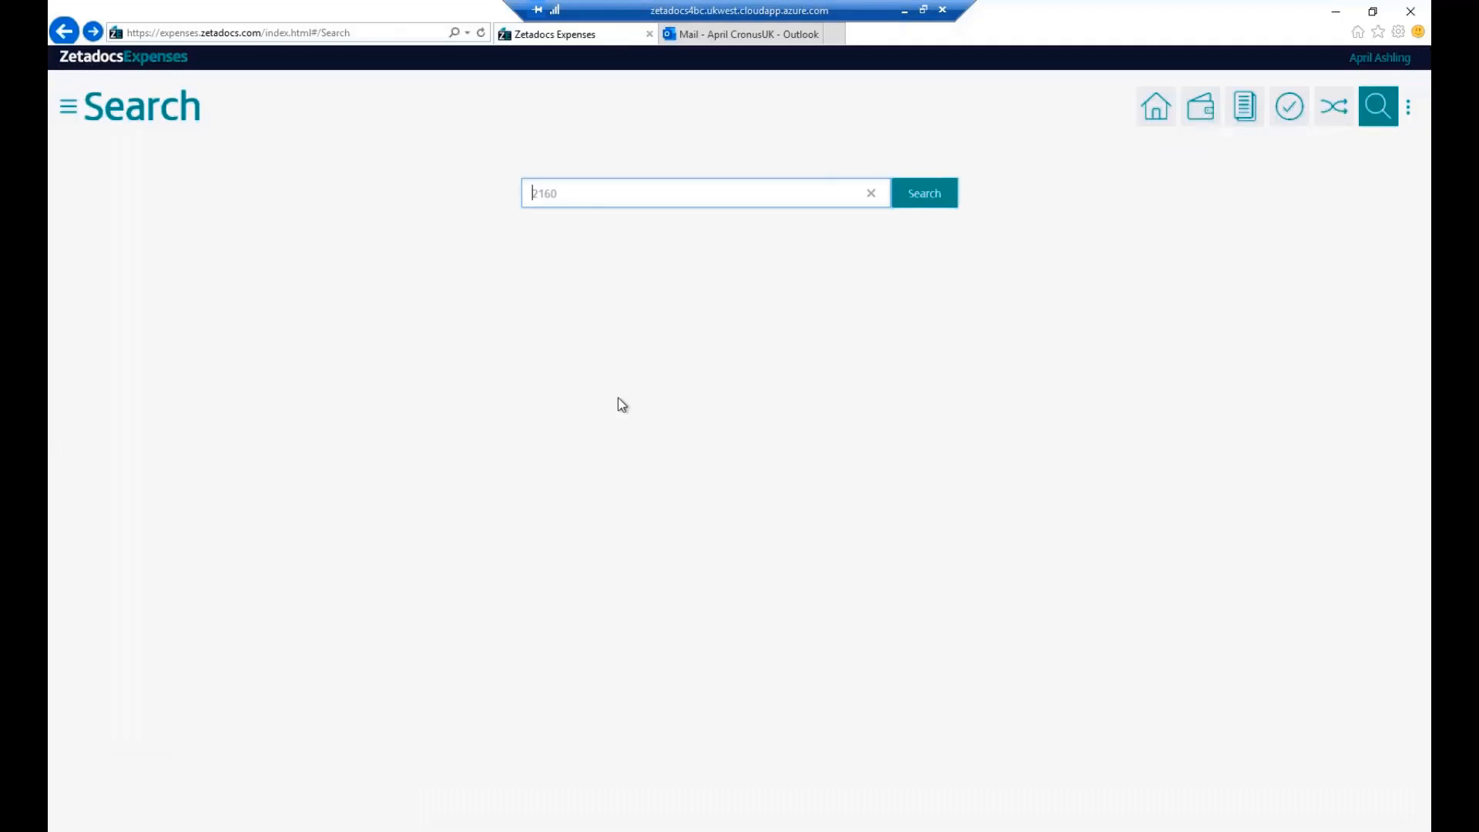
# Search for expense ID 2162 and examine its details, attached receipt and approval information
pyautogui.click(871, 194)
pyautogui.click(923, 204)
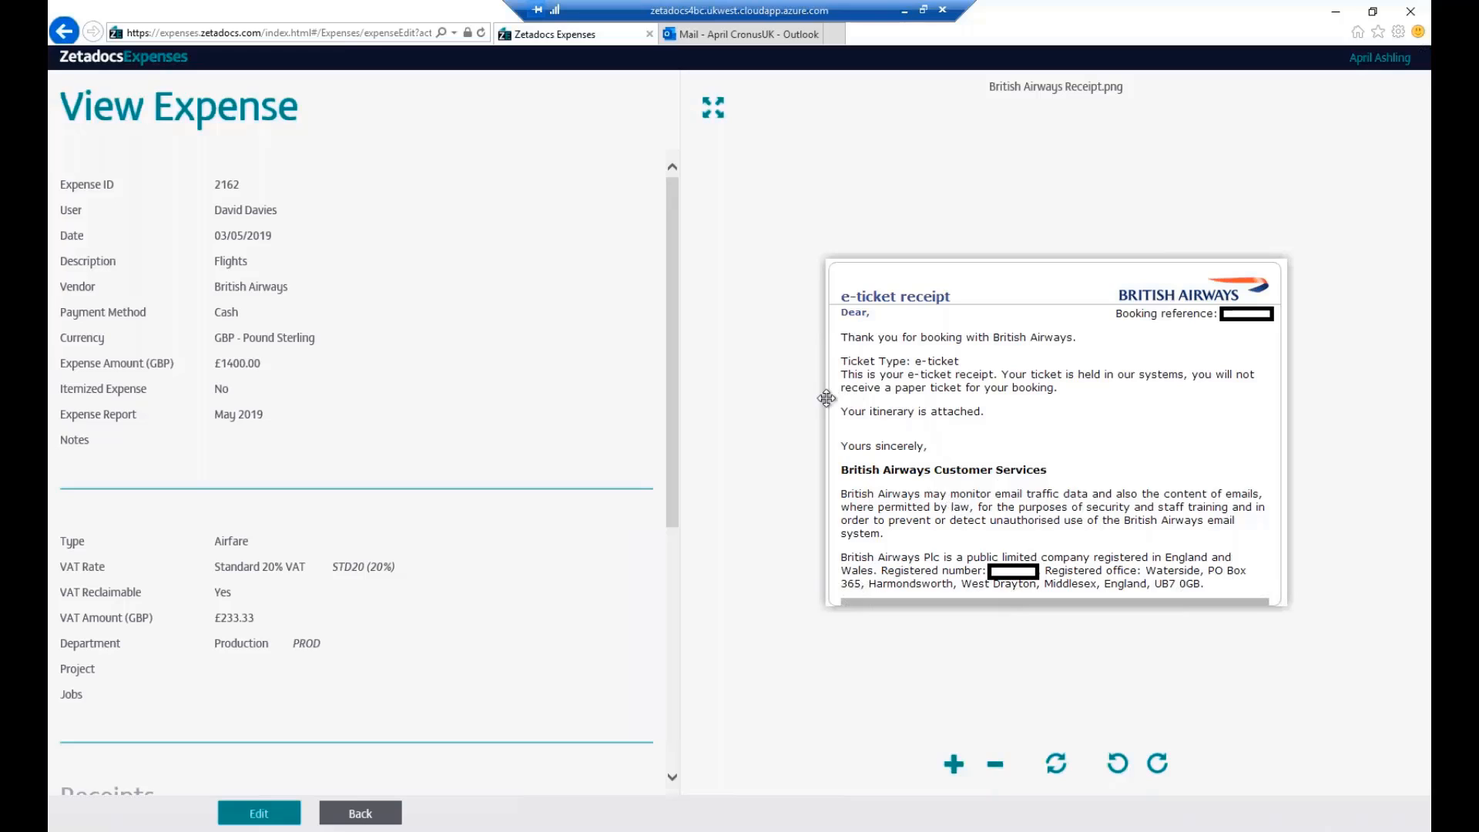
pyautogui.scroll(-4, 303, 575)
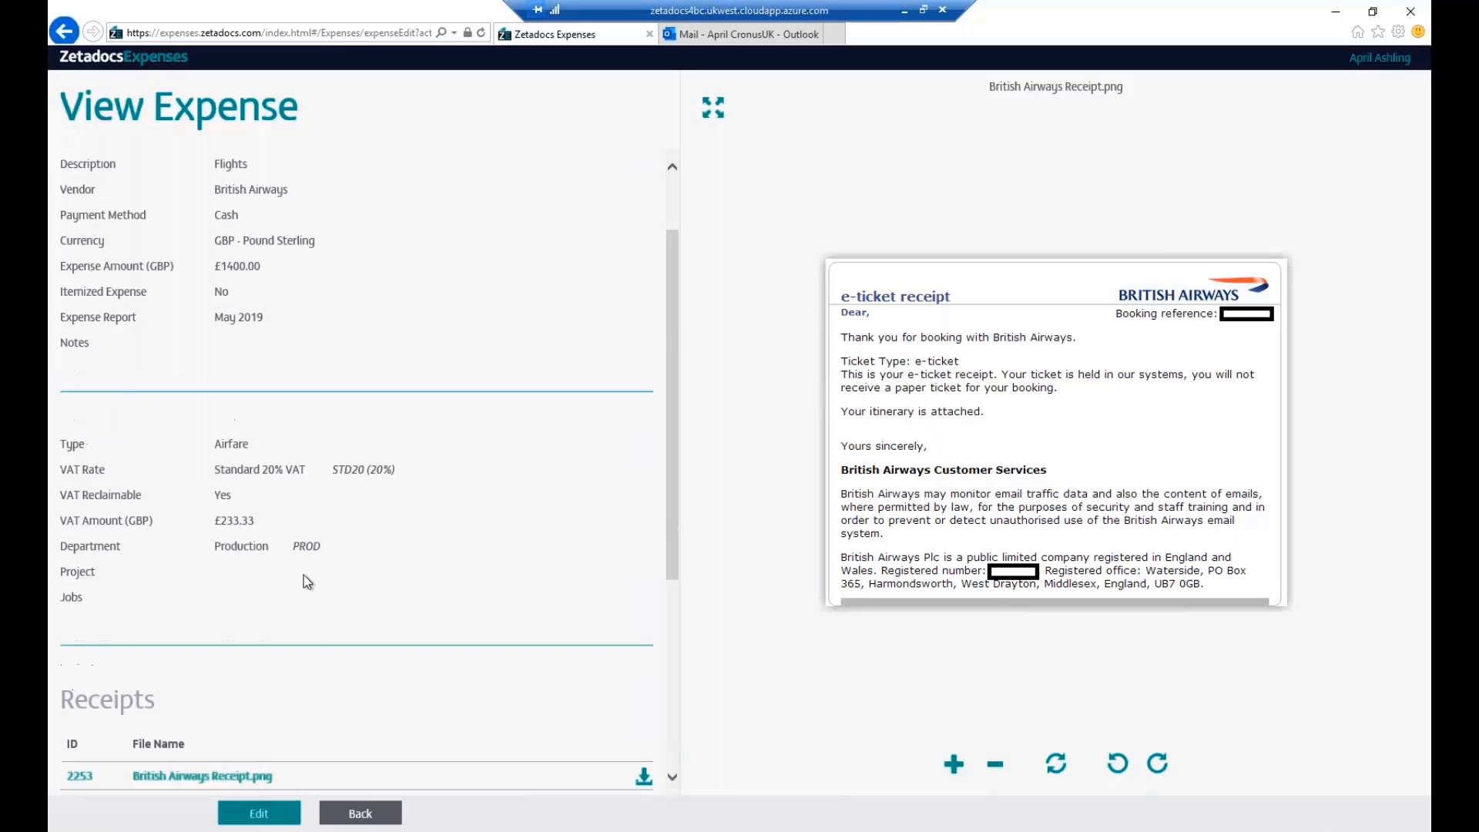
pyautogui.scroll(-2, 303, 575)
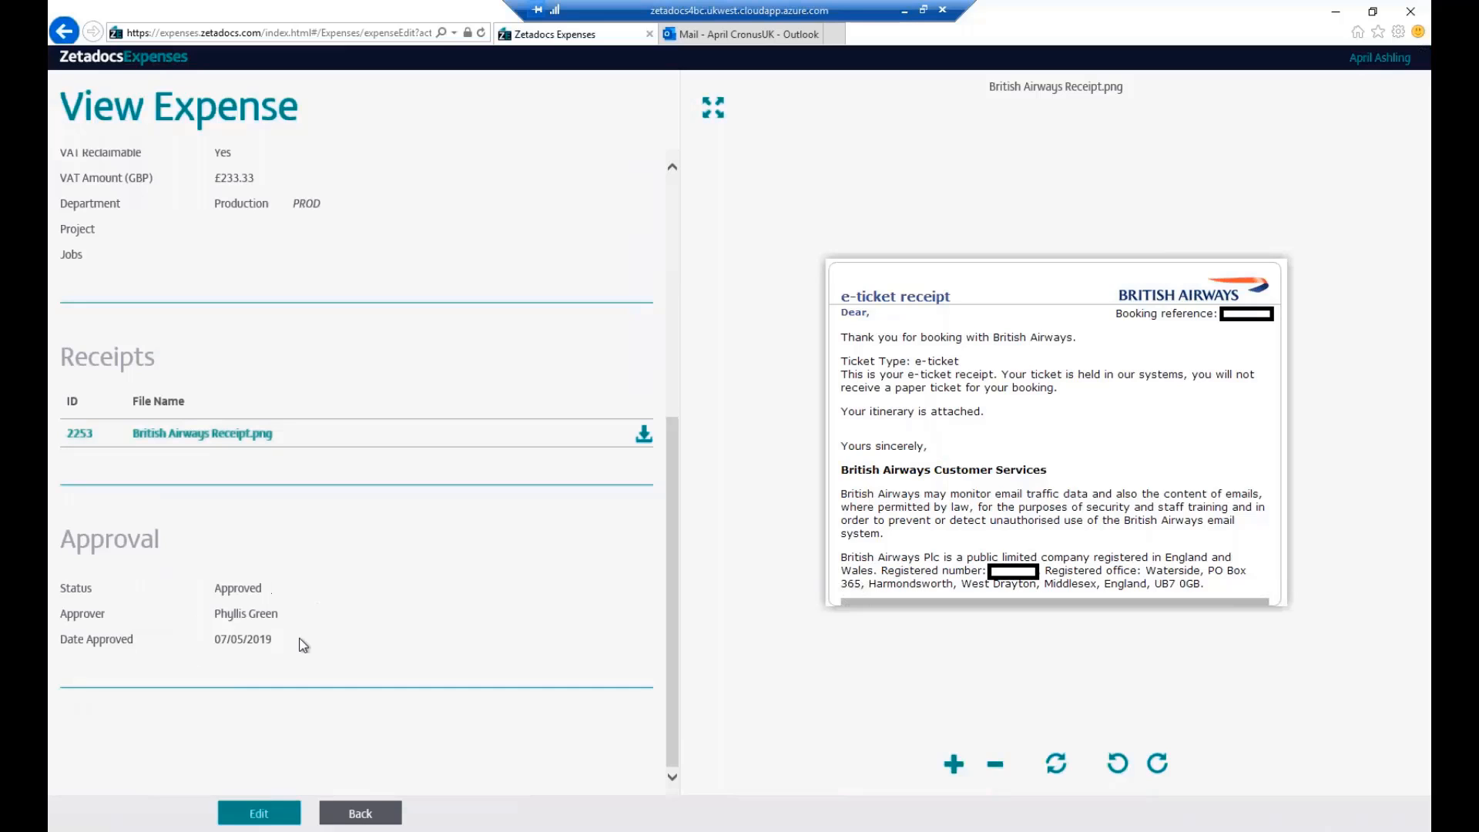
pyautogui.scroll(6, 347, 621)
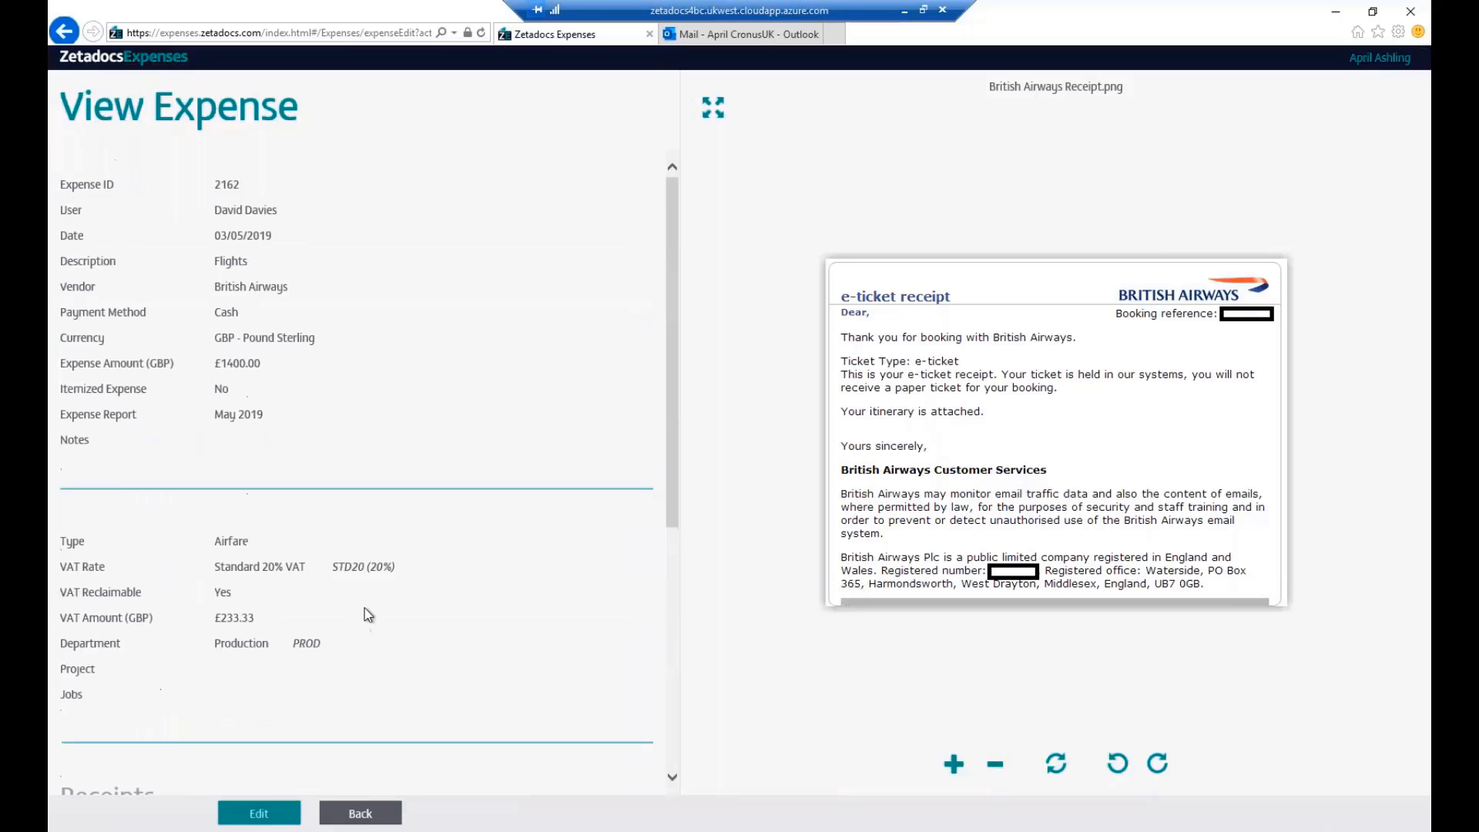
pyautogui.scroll(-6, 368, 605)
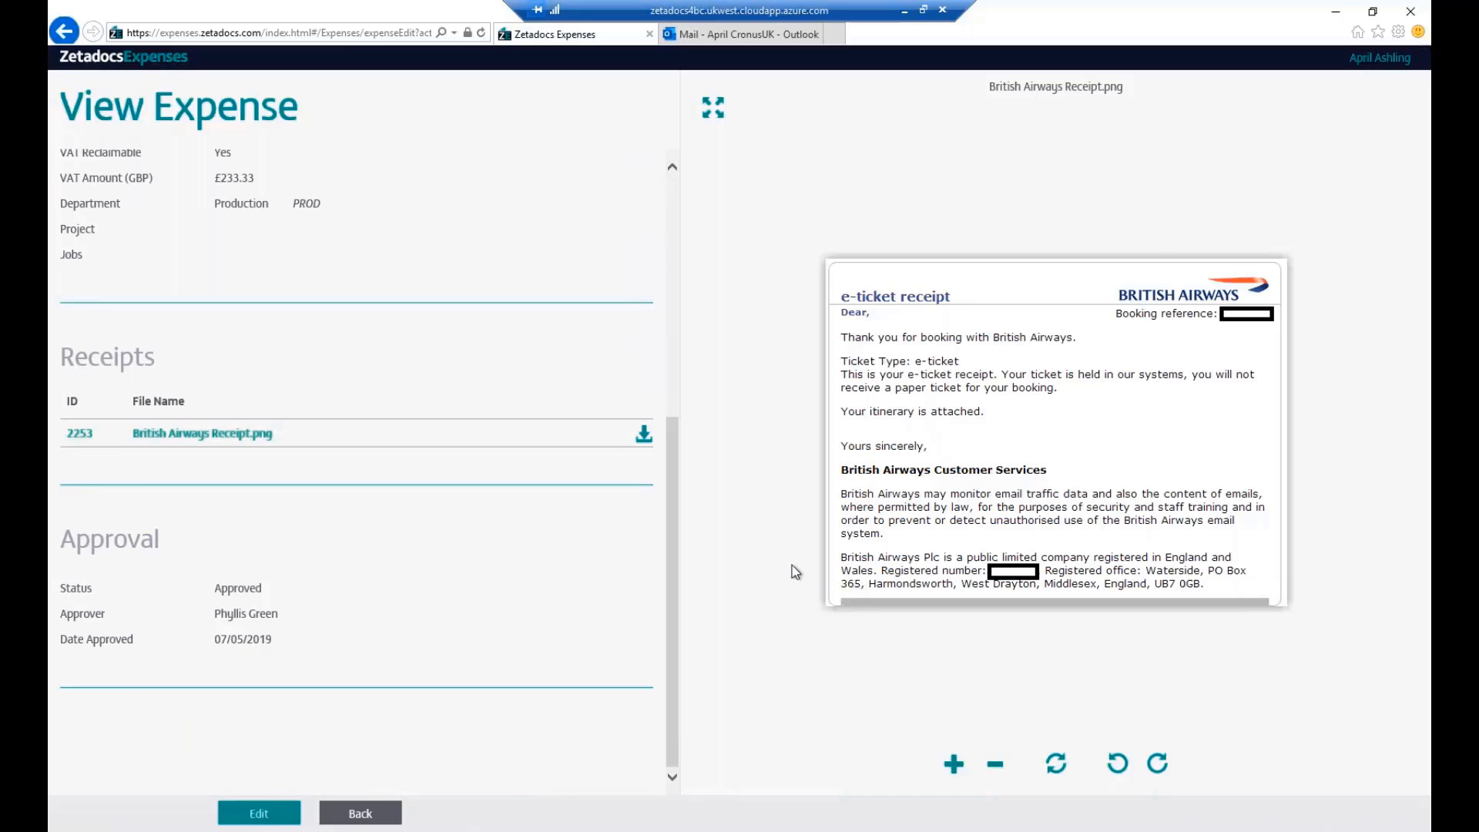
pyautogui.moveTo(672, 587); pyautogui.dragTo(667, 321)
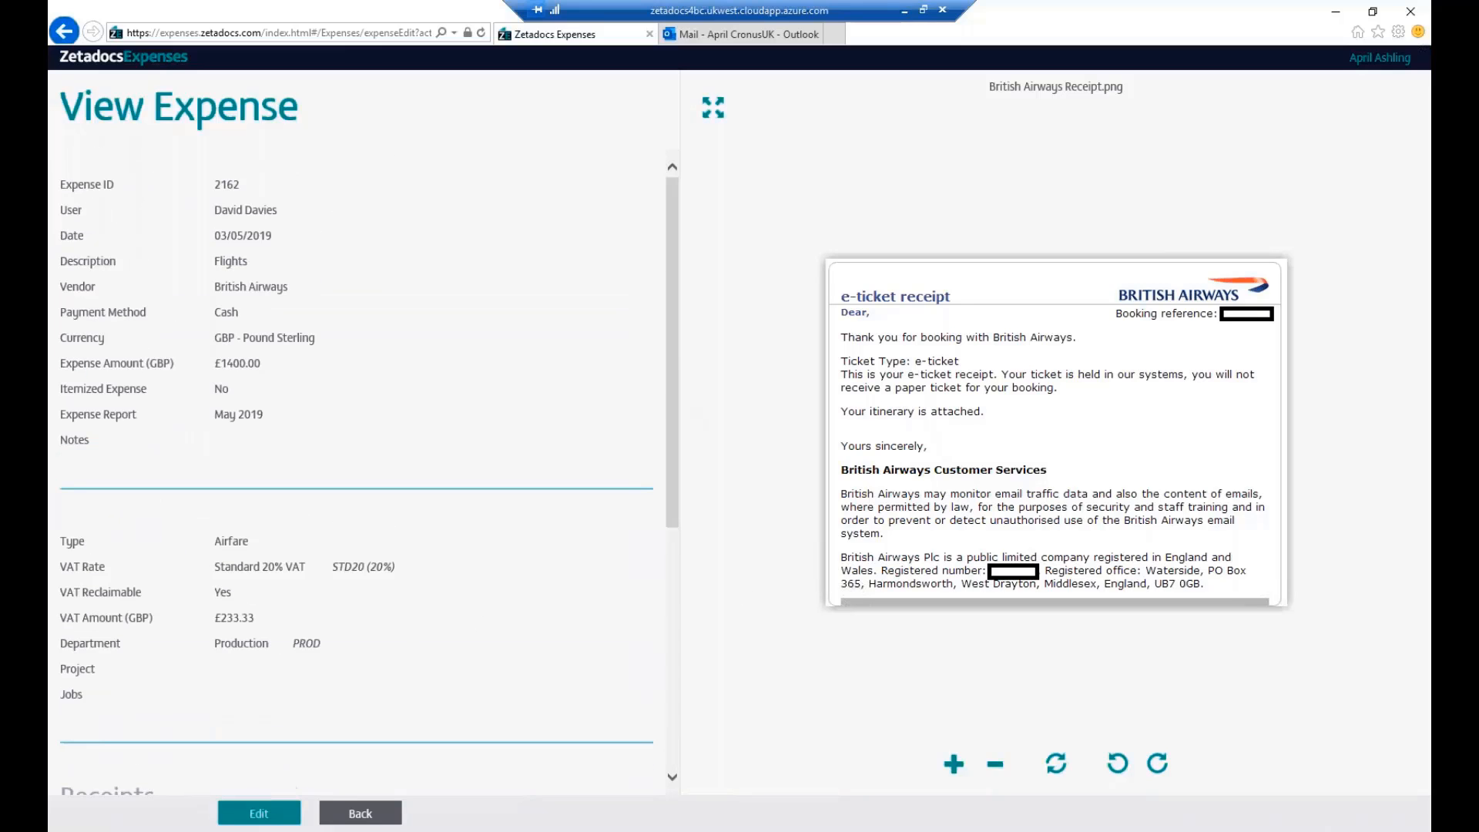
# Switch back to the Department reporting page in Power BI
pyautogui.moveTo(402, 811)
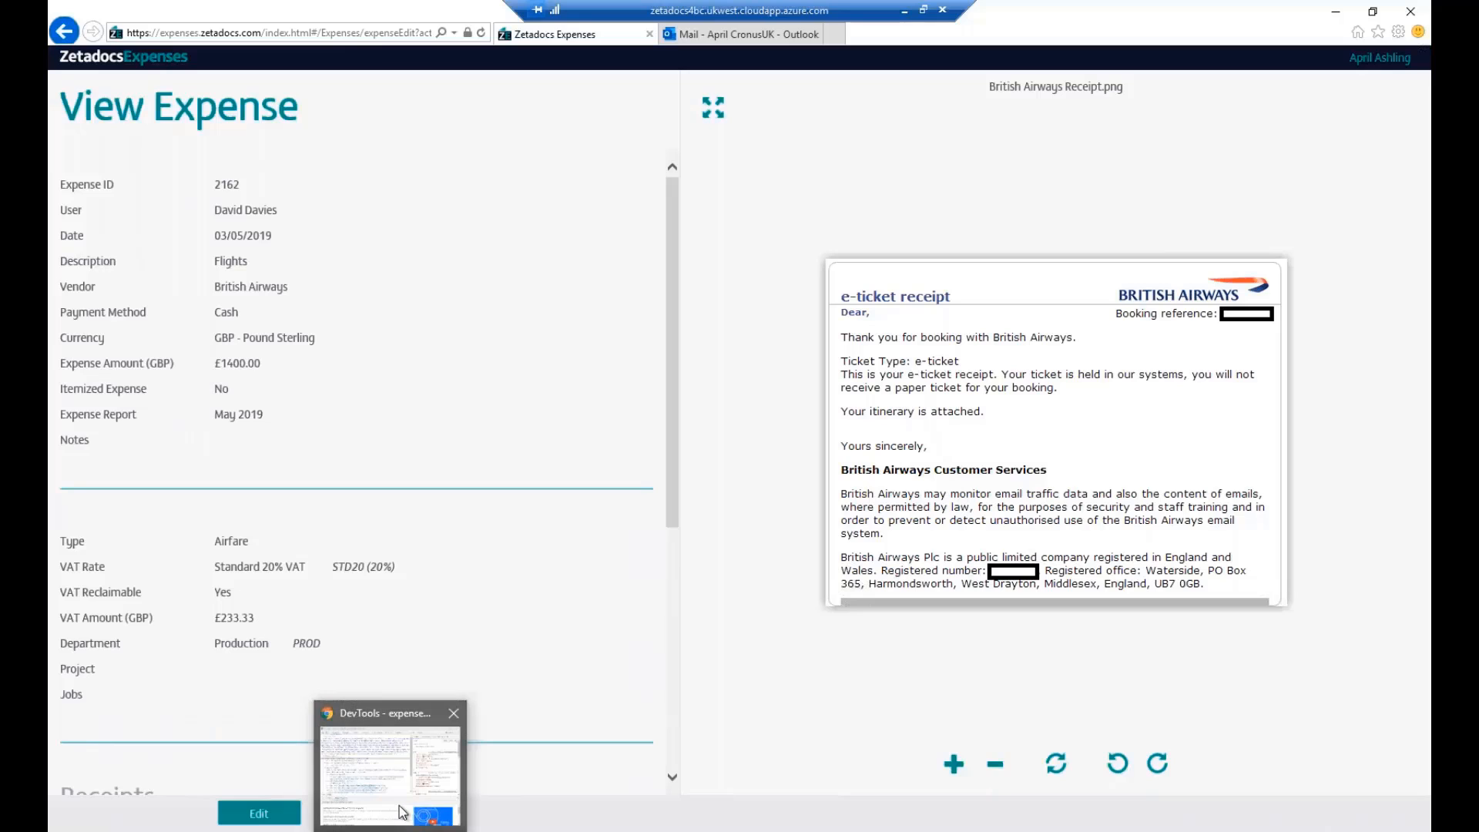
pyautogui.click(293, 827)
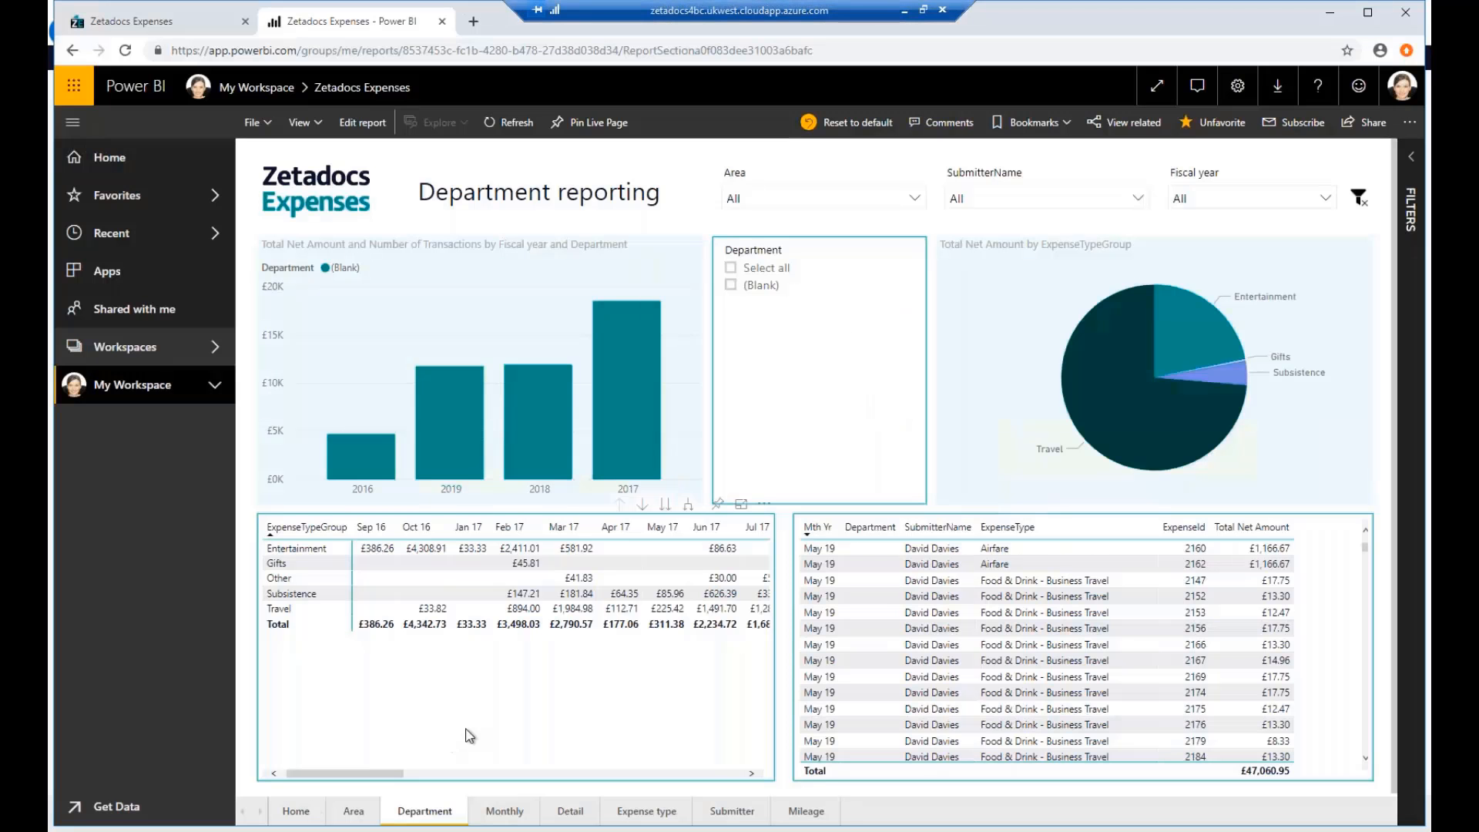